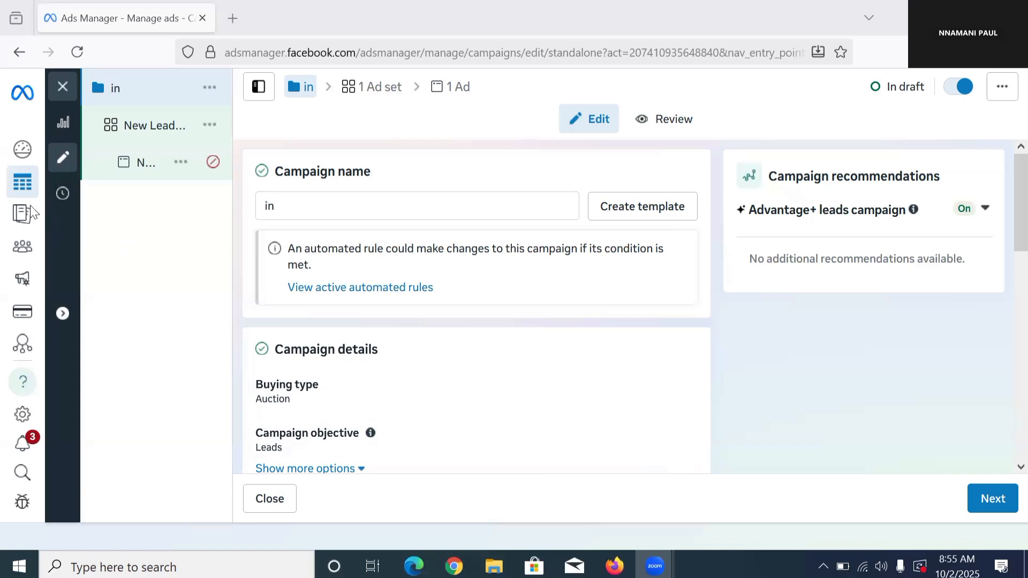
# Step: Open the Audiences page in a new browser tab and switch to it
pyautogui.moveTo(31, 214)
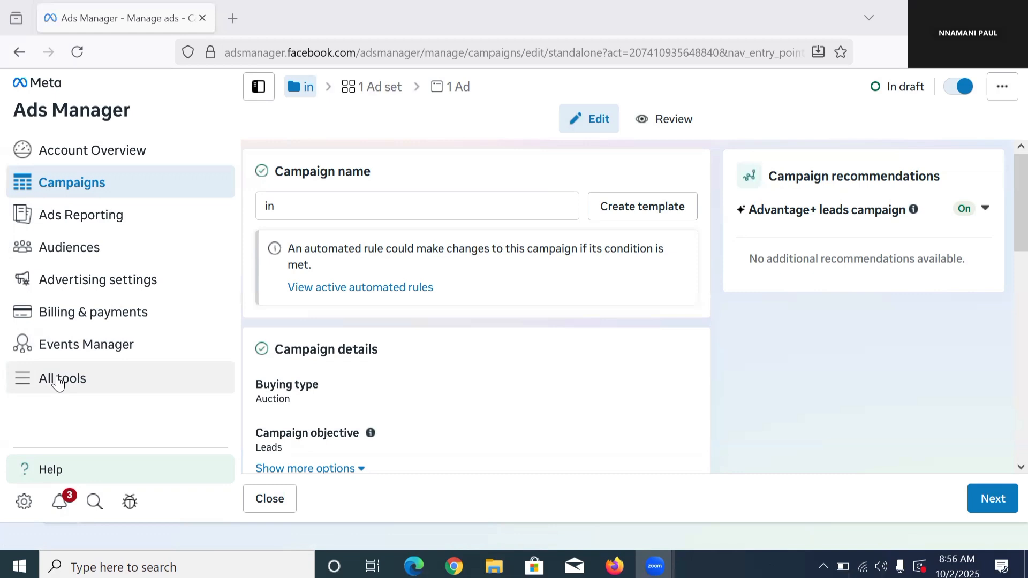
pyautogui.rightClick(96, 252)
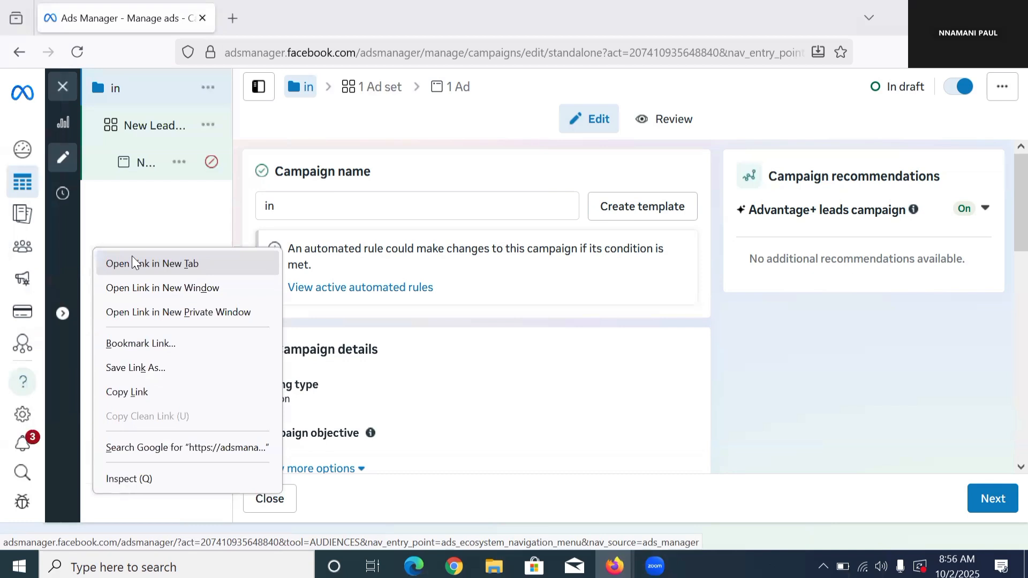
pyautogui.click(132, 259)
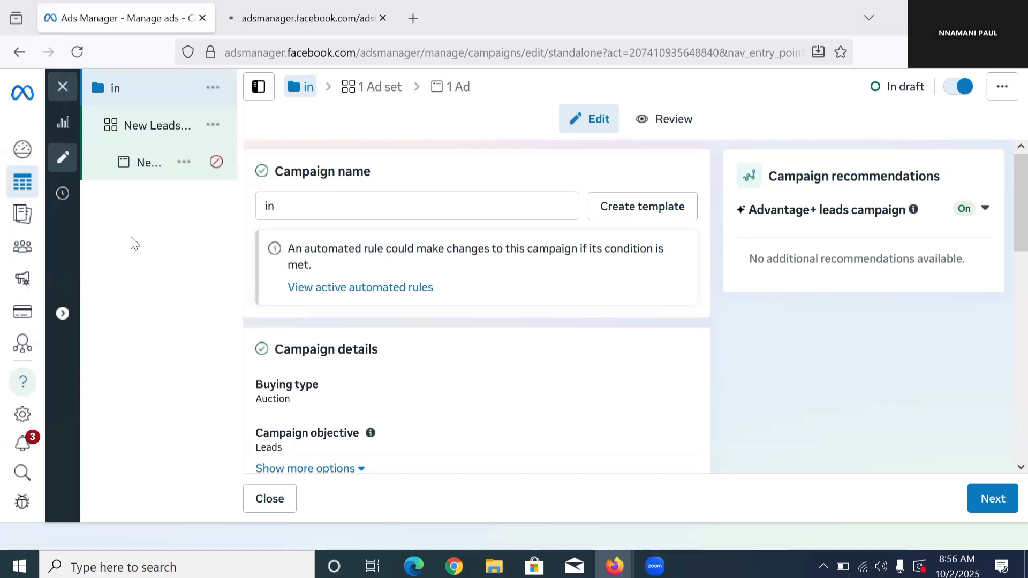
pyautogui.click(293, 4)
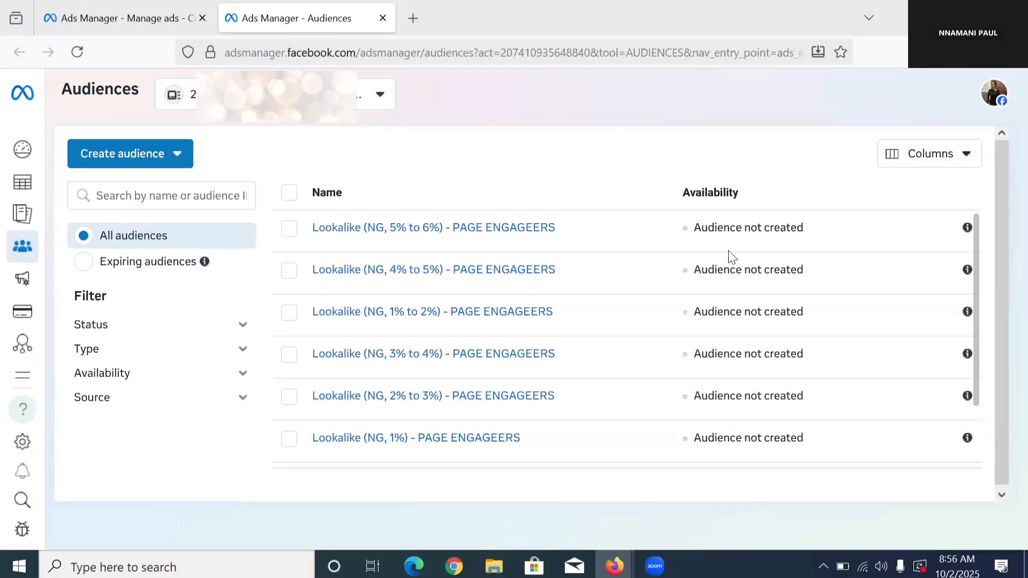
# Step: Start a new custom audience with Website as its source
pyautogui.click(157, 156)
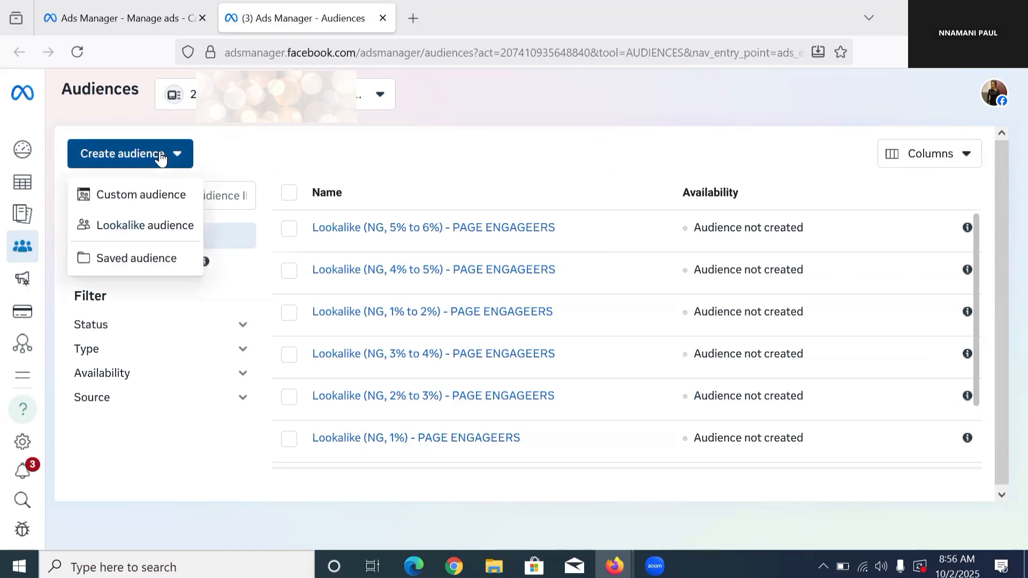
pyautogui.click(142, 201)
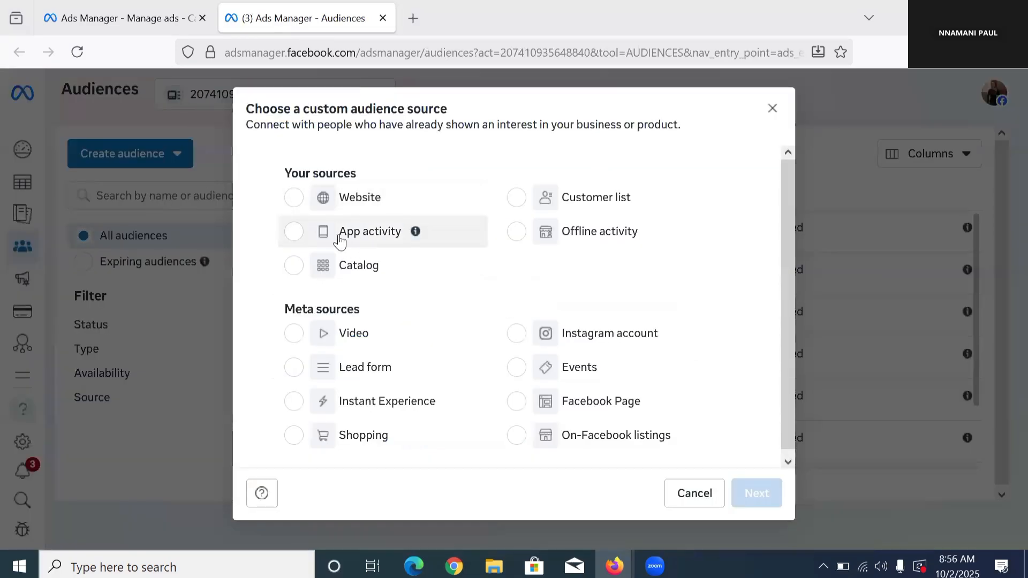
pyautogui.click(299, 209)
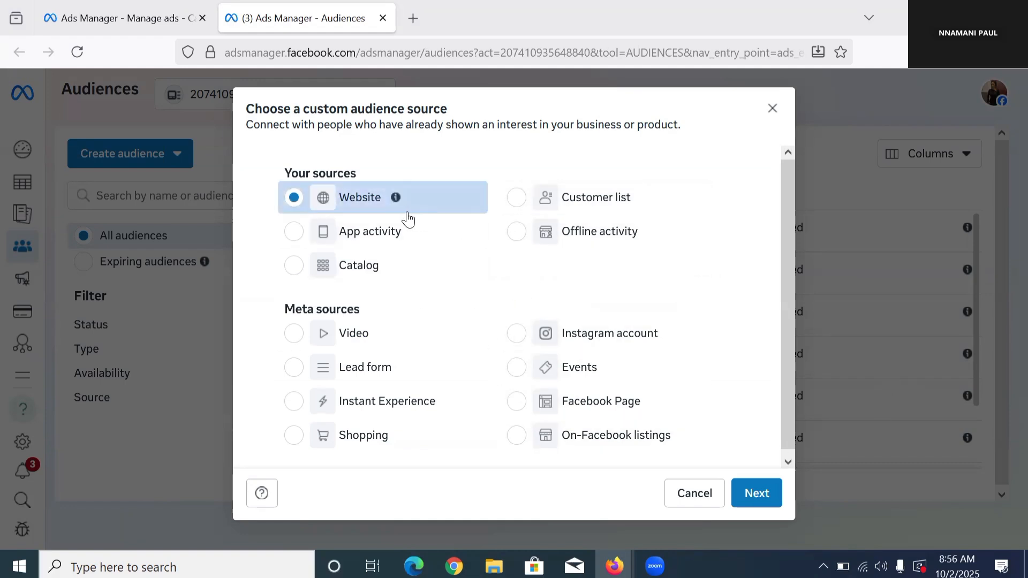
pyautogui.click(757, 493)
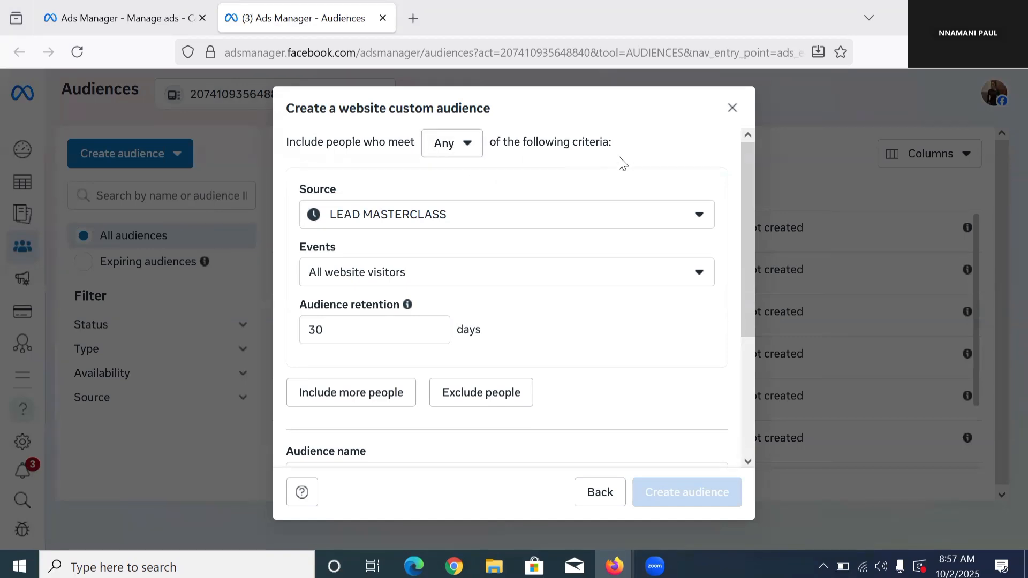
# Step: Use the LEAD MASTERCLASS source with the All website visitors event and set the audience retention to 180 days
pyautogui.click(411, 220)
pyautogui.click(413, 230)
pyautogui.click(343, 282)
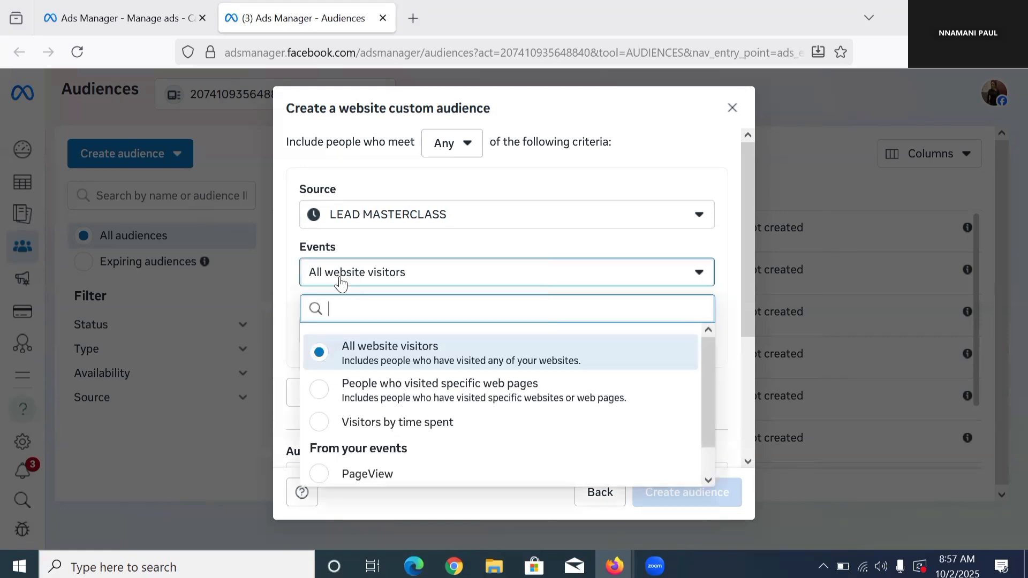
pyautogui.click(343, 282)
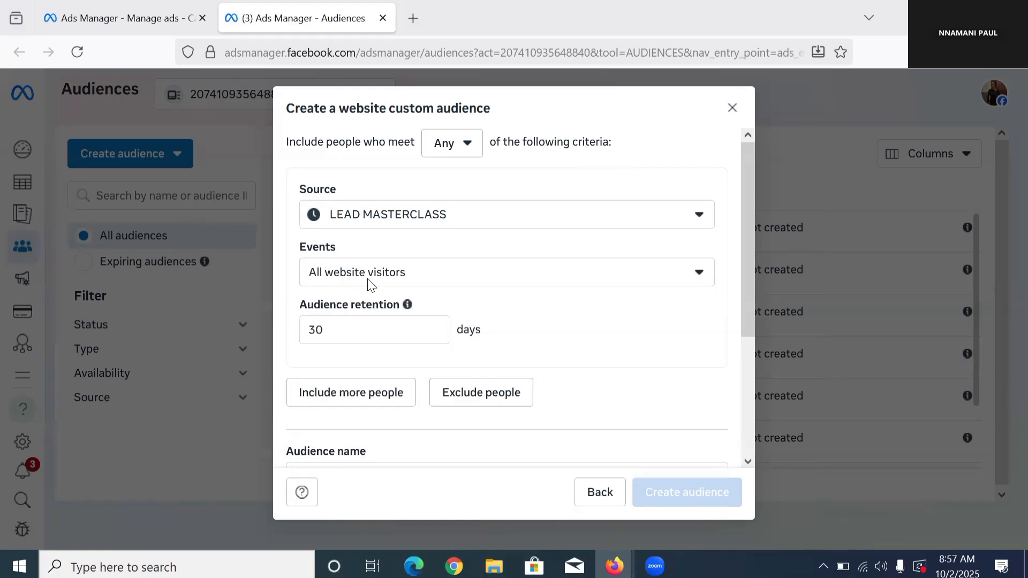
pyautogui.click(392, 329)
pyautogui.doubleClick(392, 328)
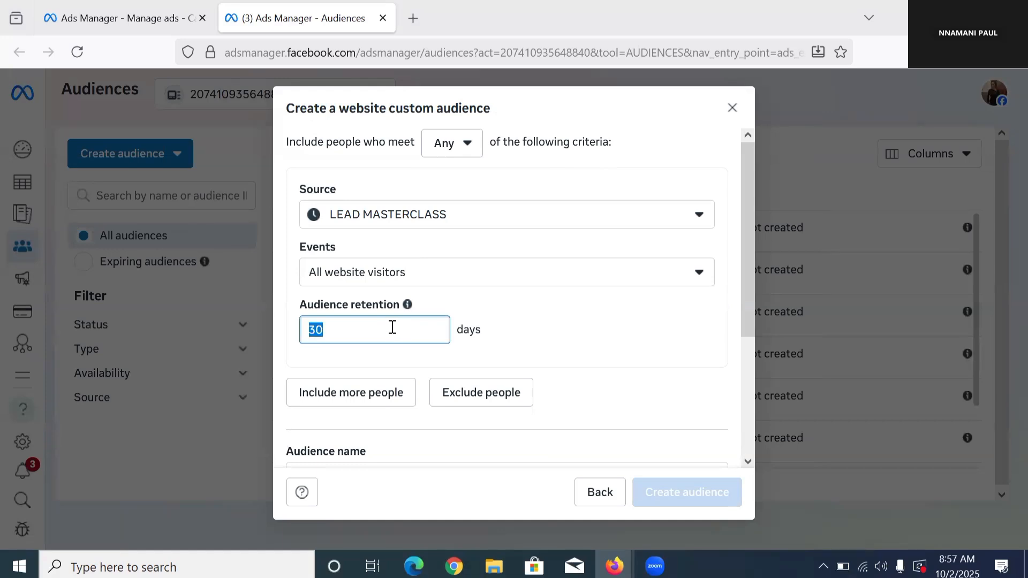
pyautogui.write('180')
# Step: Name the website audience "WEBSITE VISITORS 180 DAYS" and leave the optional description empty
pyautogui.scroll(-3, 390, 358)
pyautogui.click(367, 293)
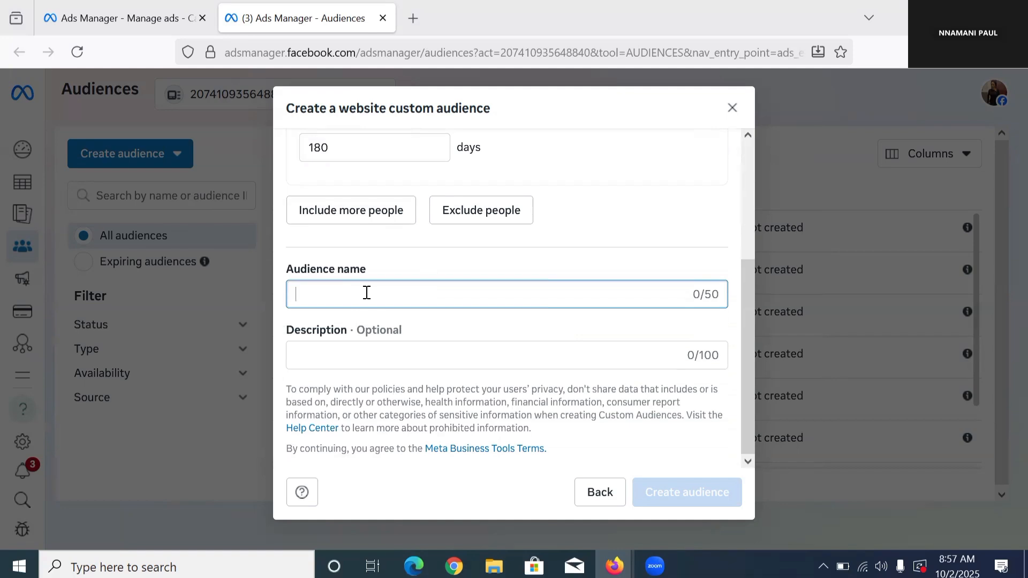
pyautogui.write('WEBSITE')
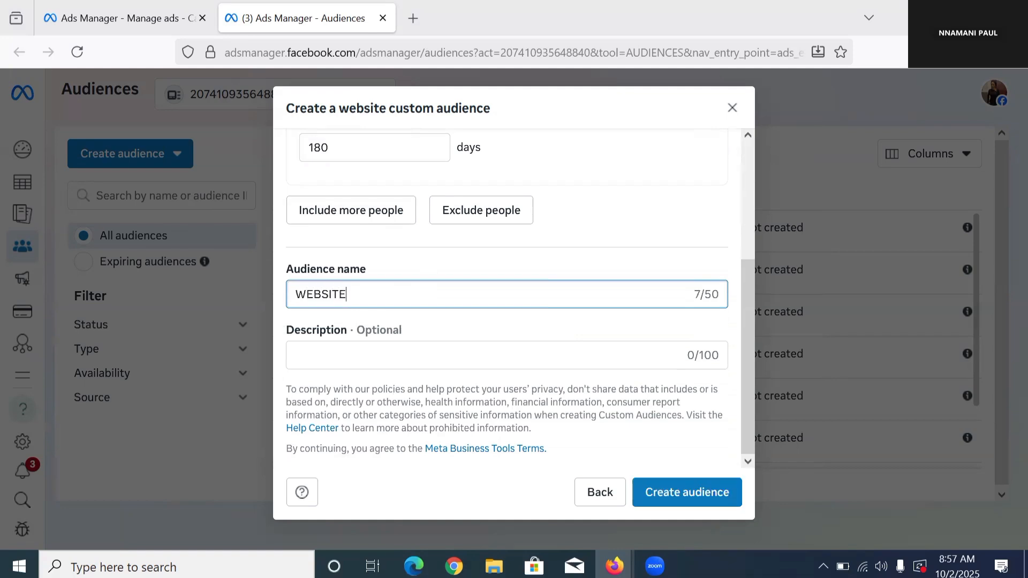
pyautogui.write(' VISITORS 180 DAYS')
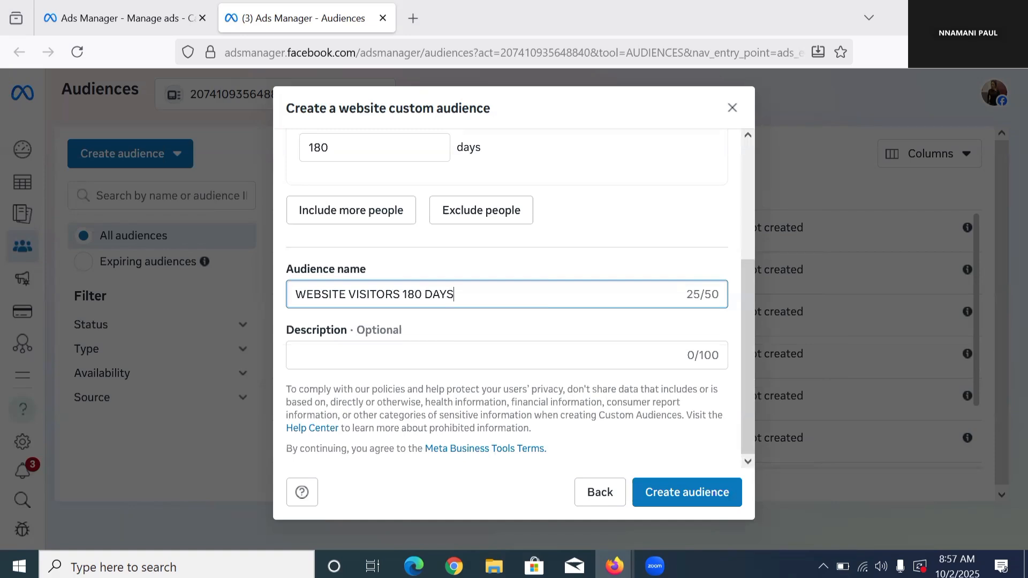
pyautogui.click(403, 359)
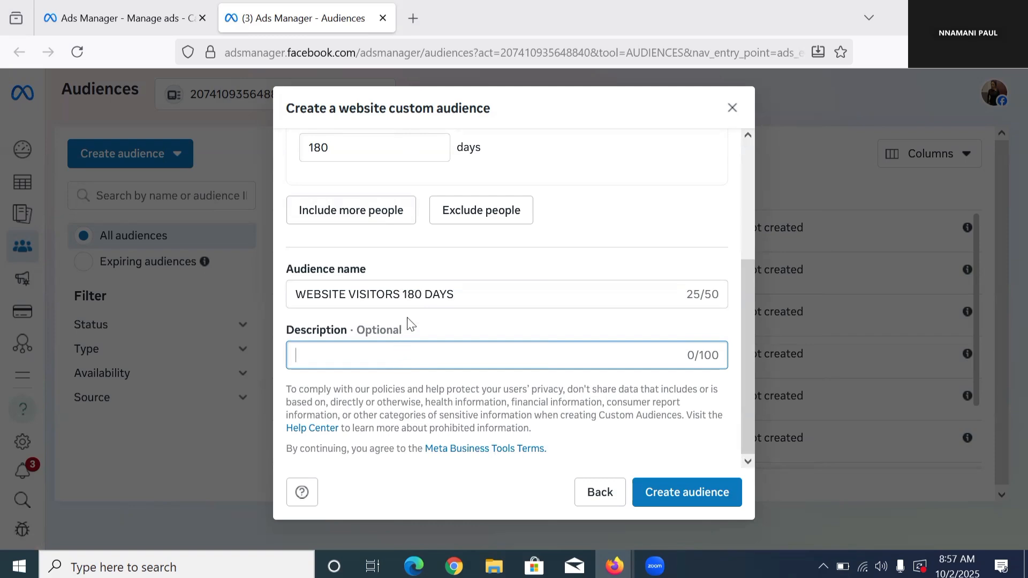
# Step: Create the website audience, finish the dialog and close the audience's summary to return to the audience list
pyautogui.click(727, 492)
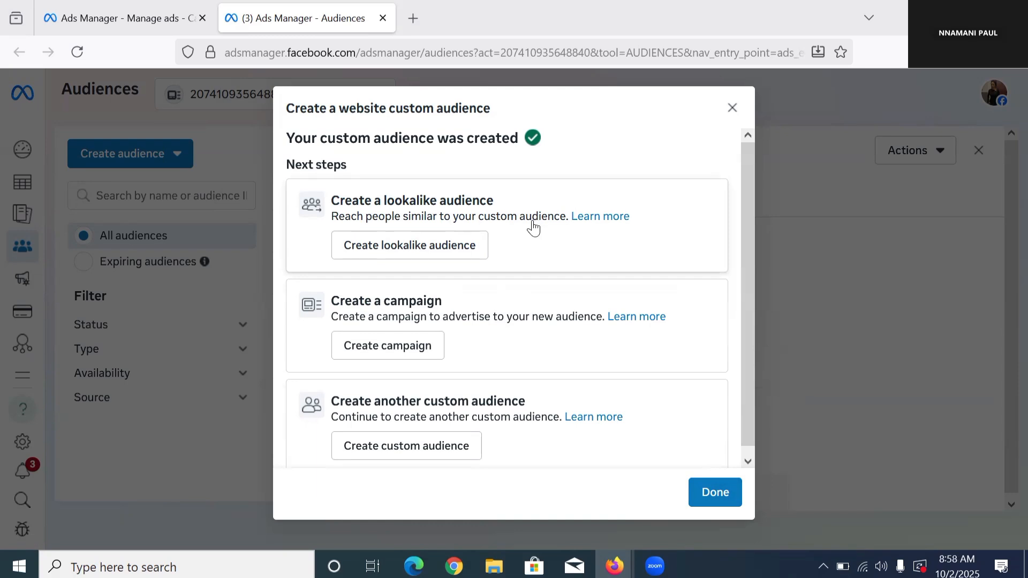
pyautogui.click(724, 489)
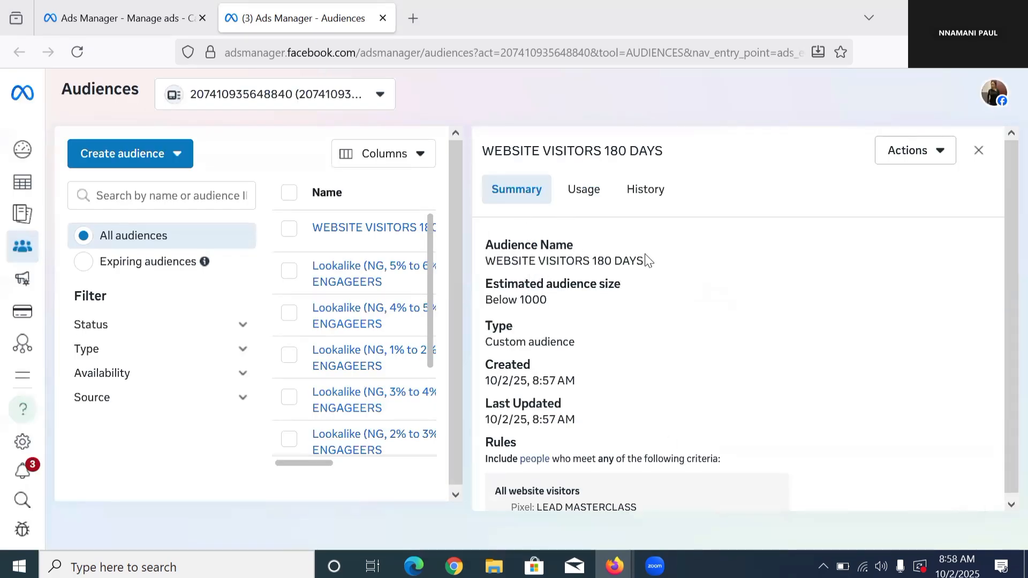
pyautogui.click(968, 158)
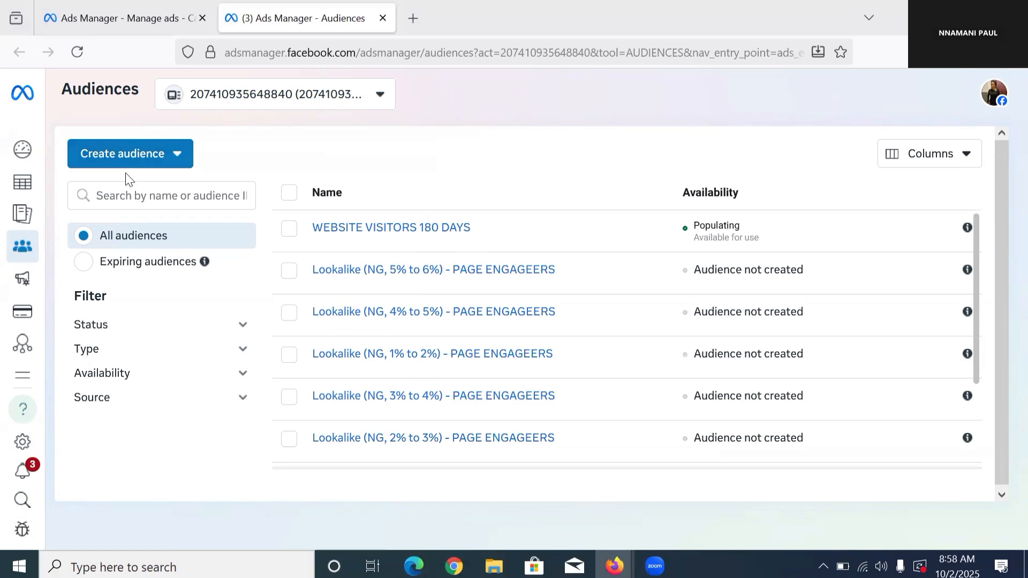
# Step: Start another custom audience with Video as its Meta source
pyautogui.click(128, 158)
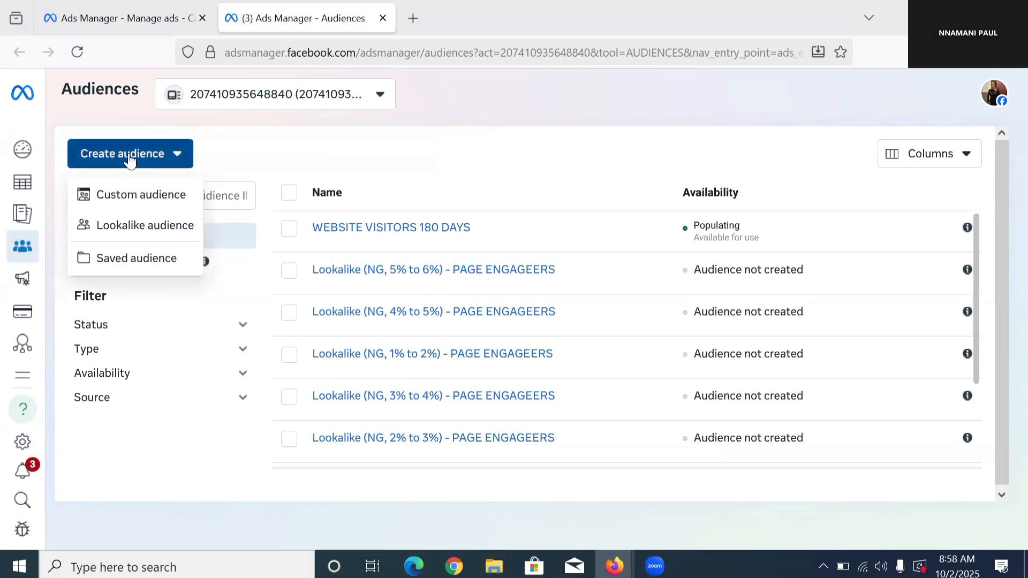
pyautogui.click(140, 188)
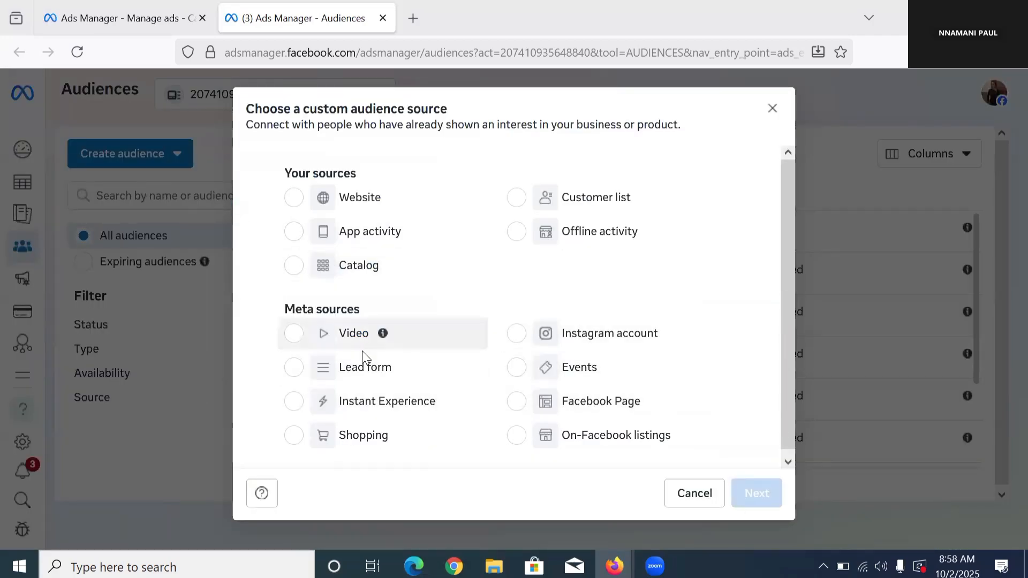
pyautogui.scroll(-1, 412, 404)
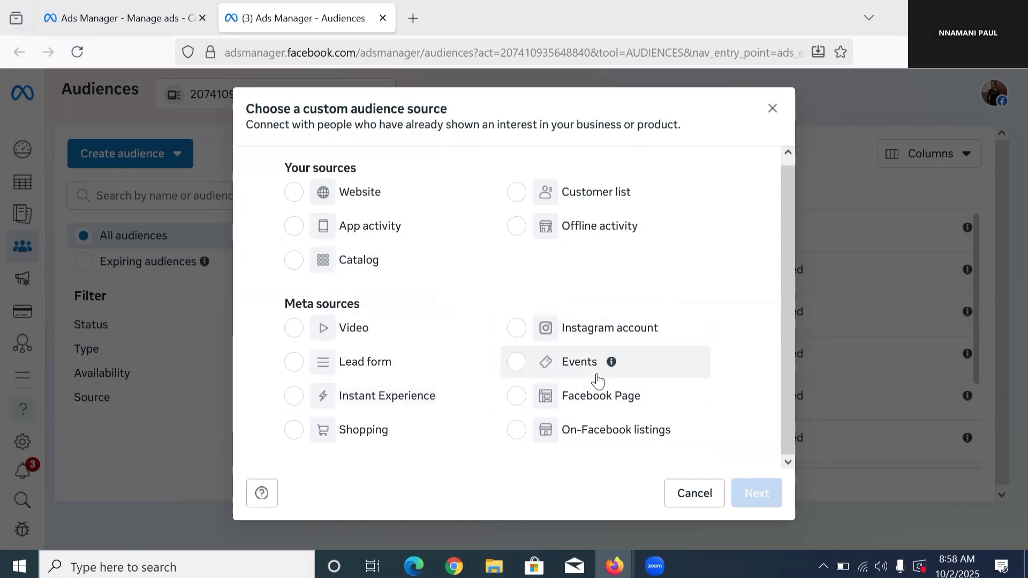
pyautogui.click(295, 329)
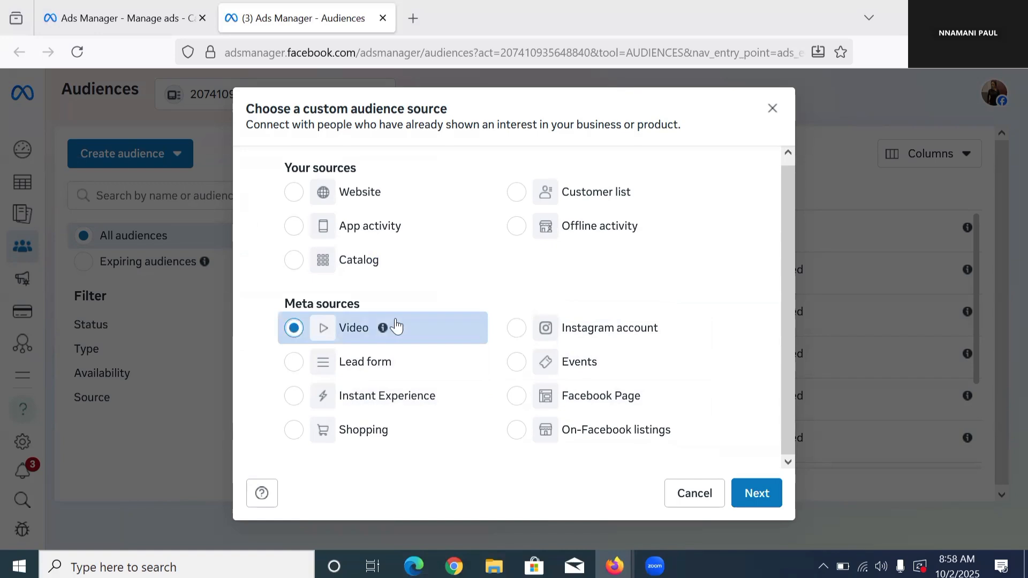
pyautogui.moveTo(384, 328)
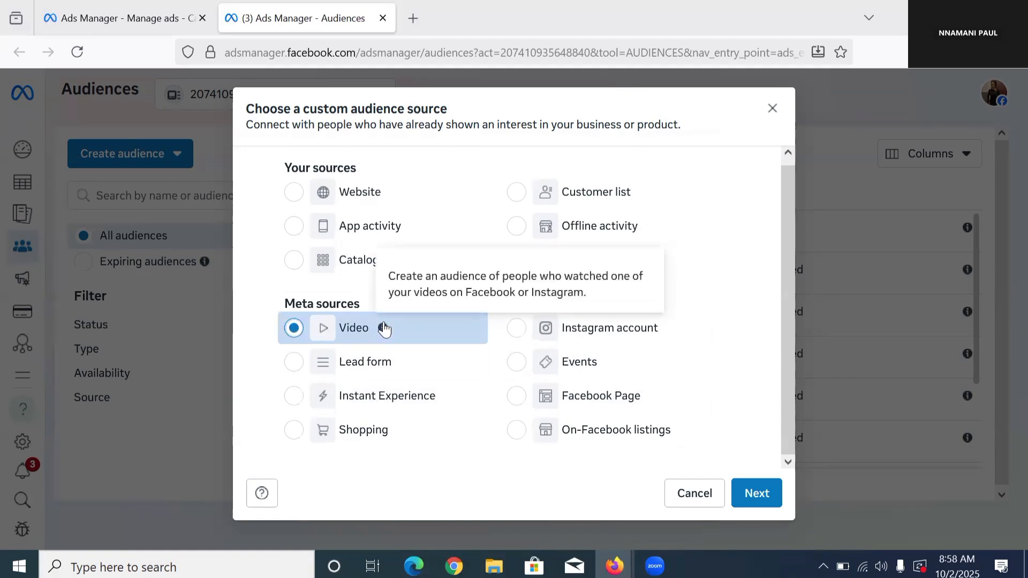
pyautogui.click(753, 493)
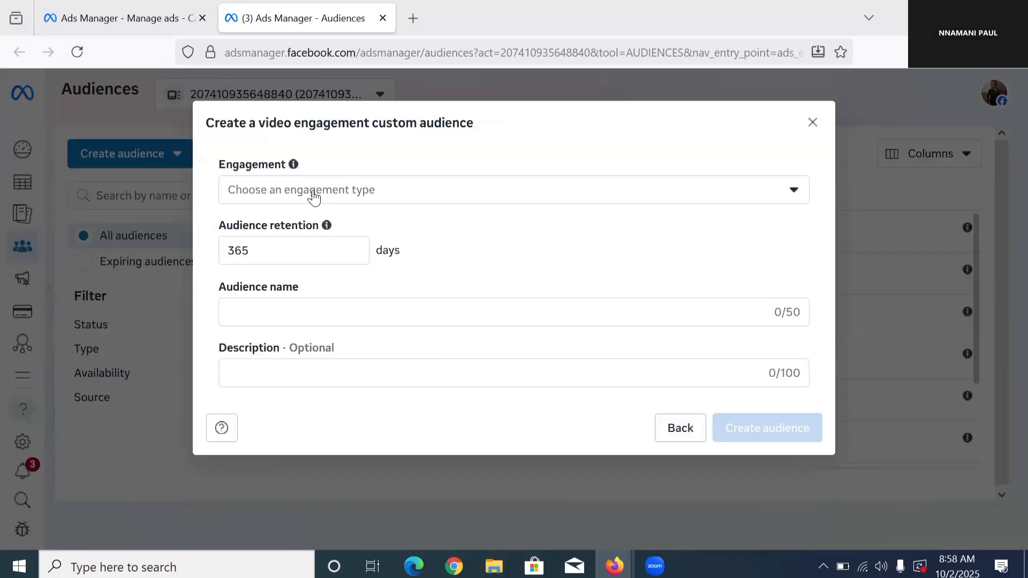
# Step: Set the video engagement type to people who have viewed at least 50% of your video
pyautogui.click(313, 198)
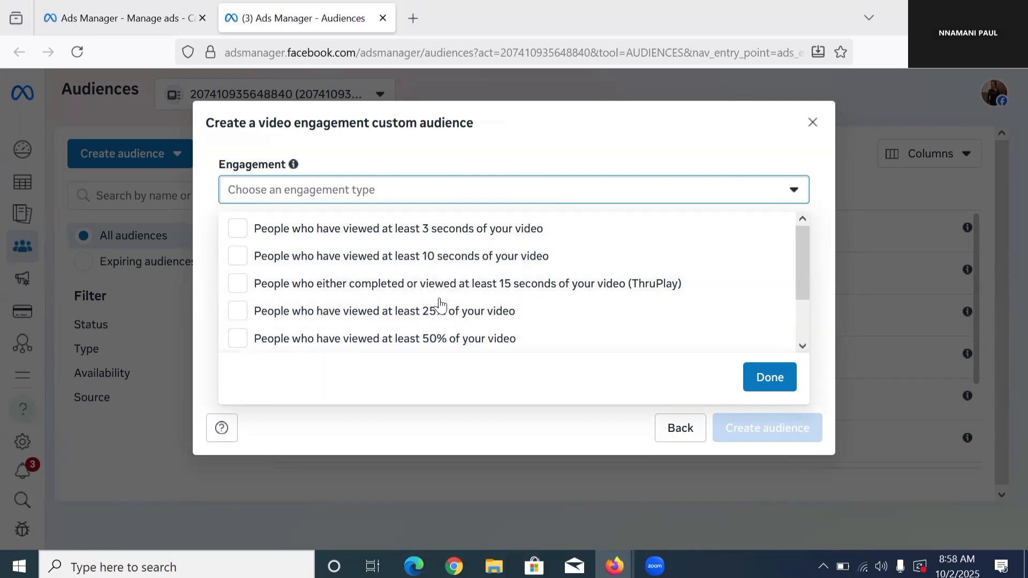
pyautogui.click(450, 337)
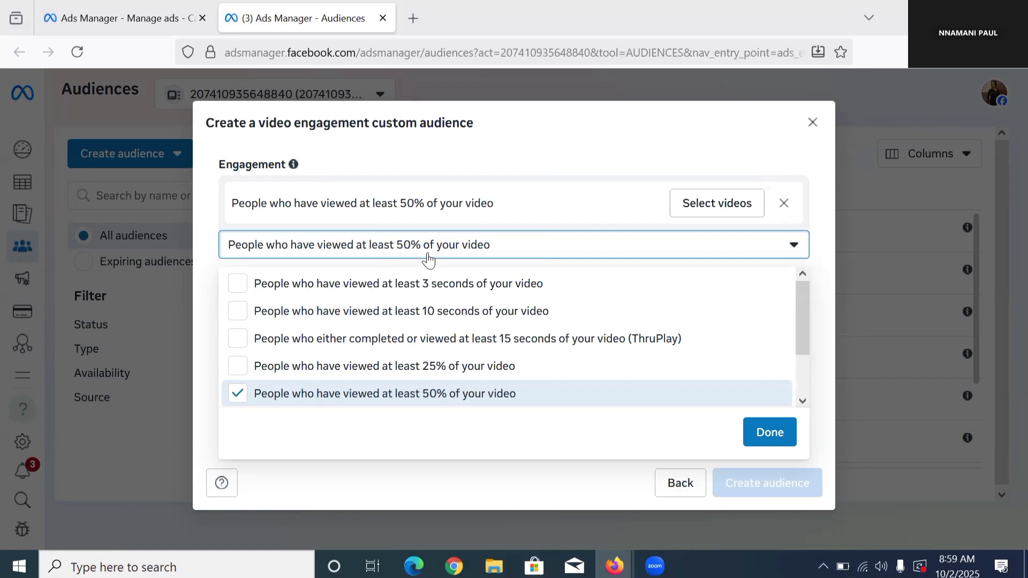
pyautogui.scroll(-2, 413, 375)
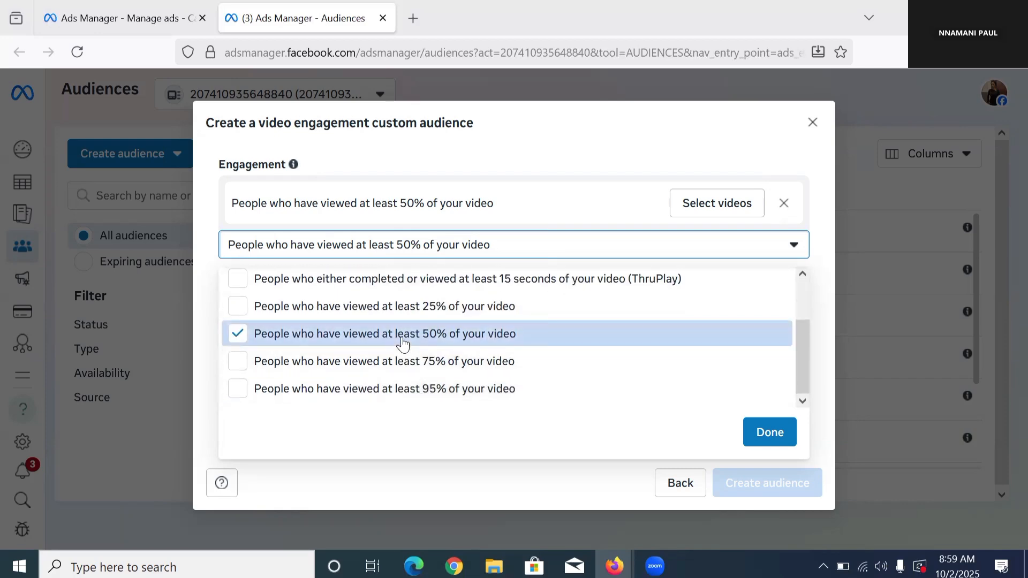
pyautogui.scroll(2, 410, 344)
pyautogui.scroll(-2, 413, 345)
pyautogui.scroll(2, 412, 347)
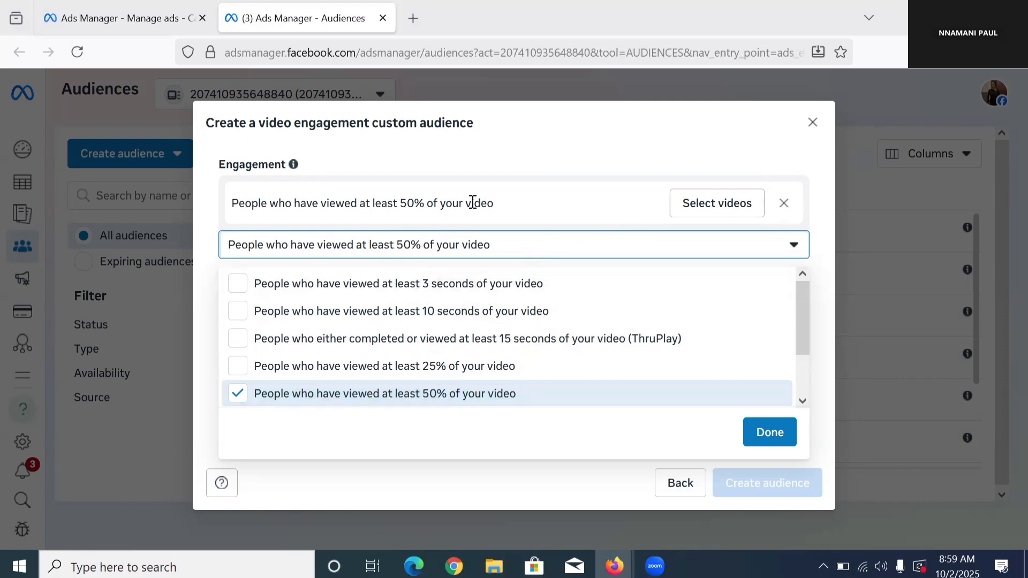
# Step: Open the video selection for this engagement and choose Sales Hack Conference as the Facebook page supplying the videos
pyautogui.click(707, 208)
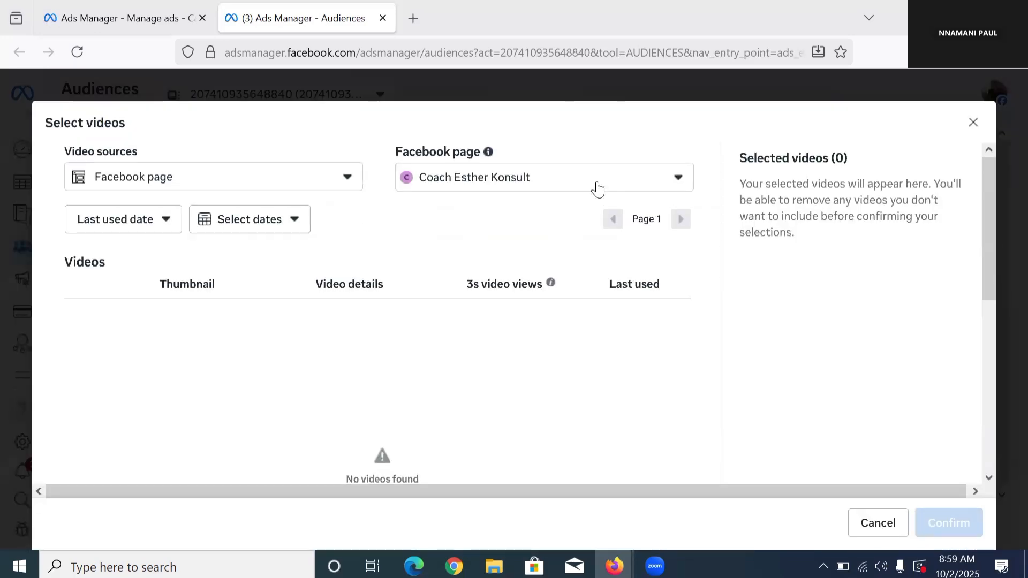
pyautogui.click(596, 186)
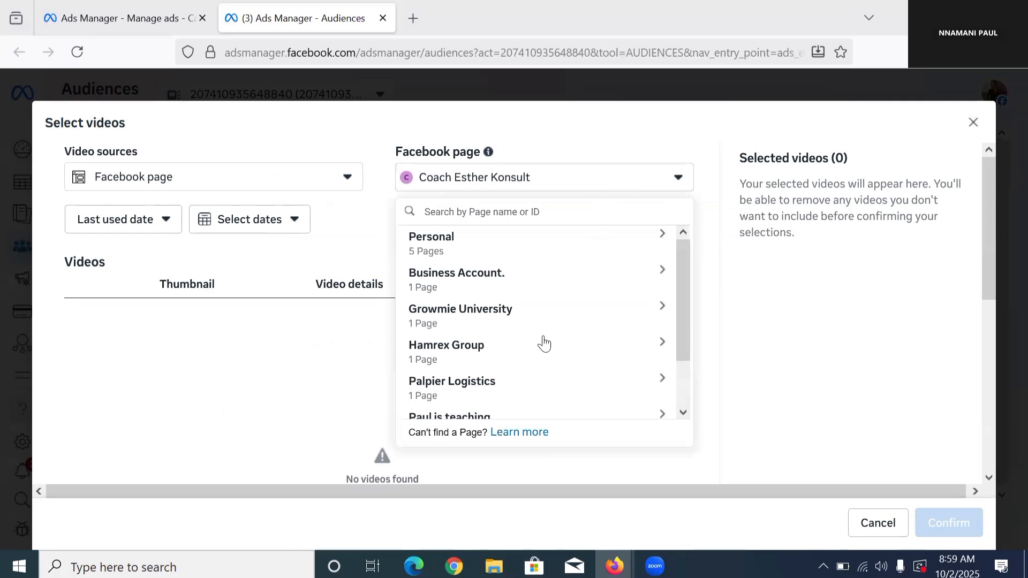
pyautogui.scroll(-2, 532, 382)
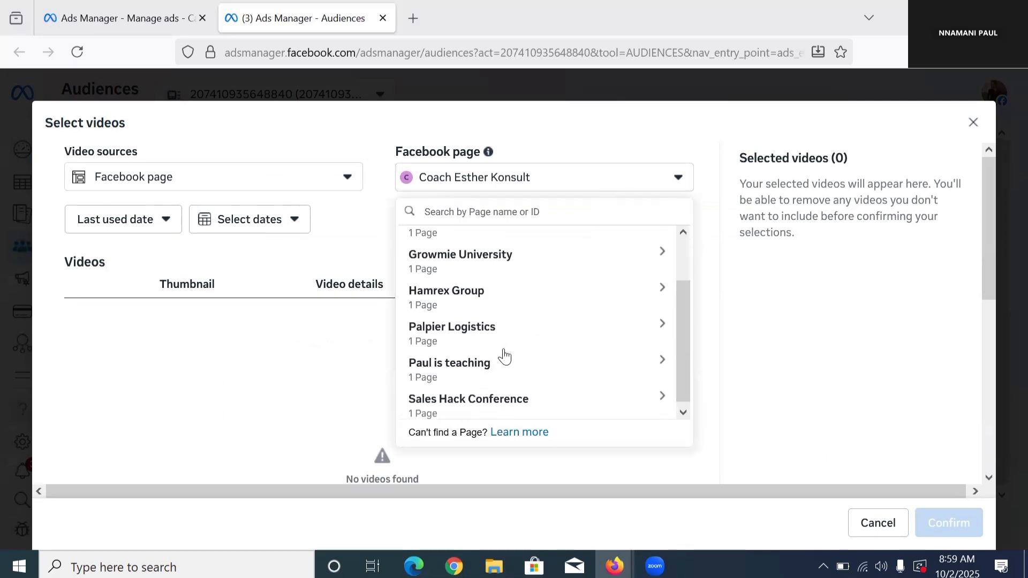
pyautogui.scroll(2, 503, 356)
pyautogui.scroll(-2, 503, 354)
pyautogui.click(504, 332)
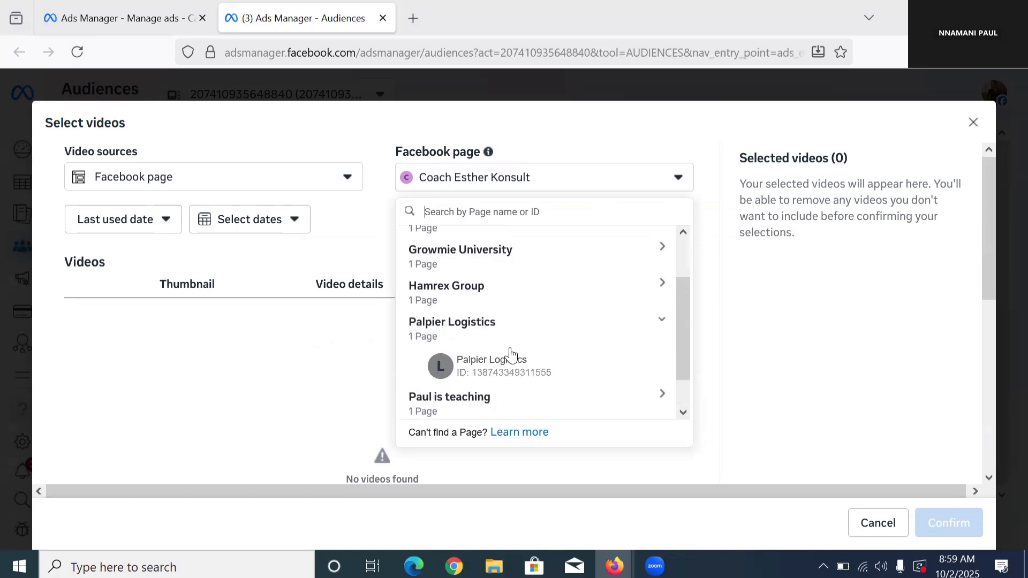
pyautogui.scroll(-1, 506, 356)
pyautogui.click(507, 364)
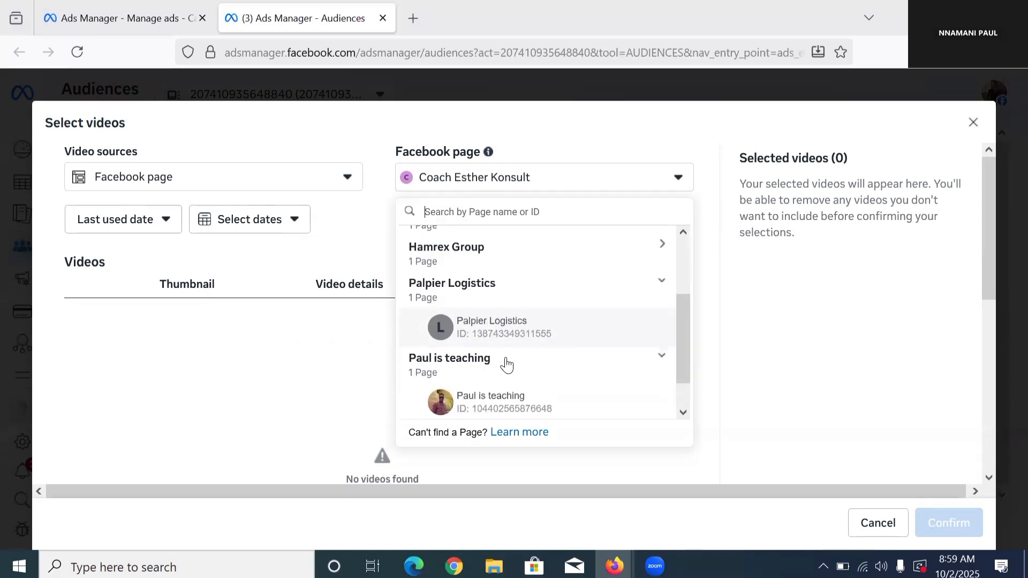
pyautogui.scroll(-1, 505, 368)
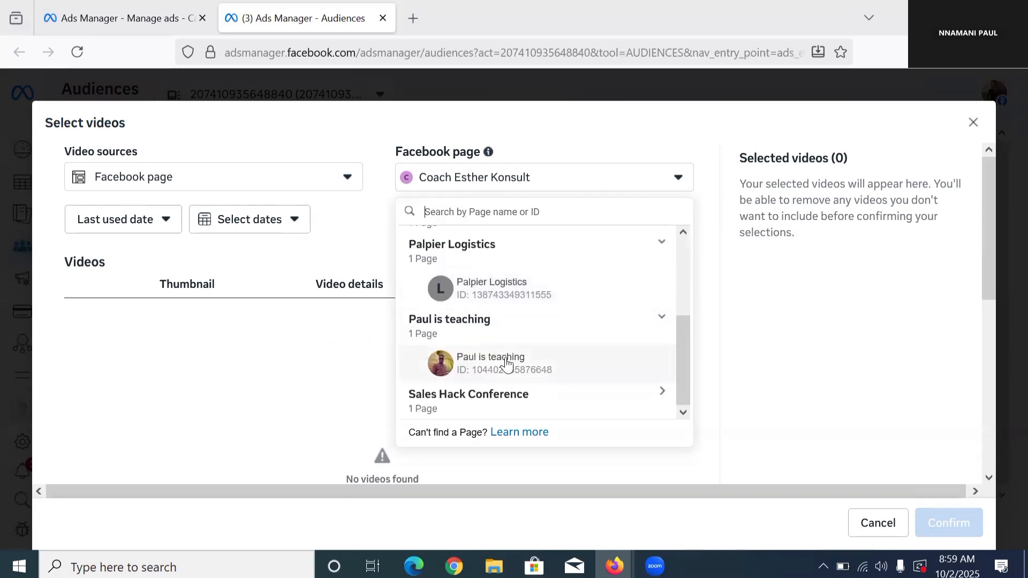
pyautogui.click(510, 396)
pyautogui.scroll(-1, 512, 391)
pyautogui.click(512, 394)
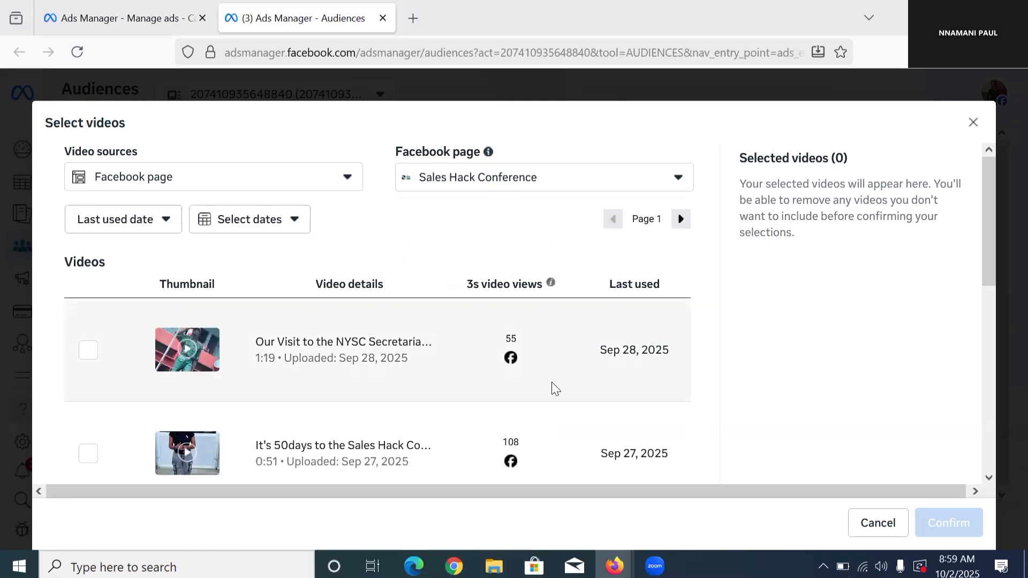
# Step: Select the three earliest-uploaded videos on the page: "If you sell anything online", "Highlights of our day" and "More Highlights"
pyautogui.scroll(-3, 289, 348)
pyautogui.scroll(-5, 258, 371)
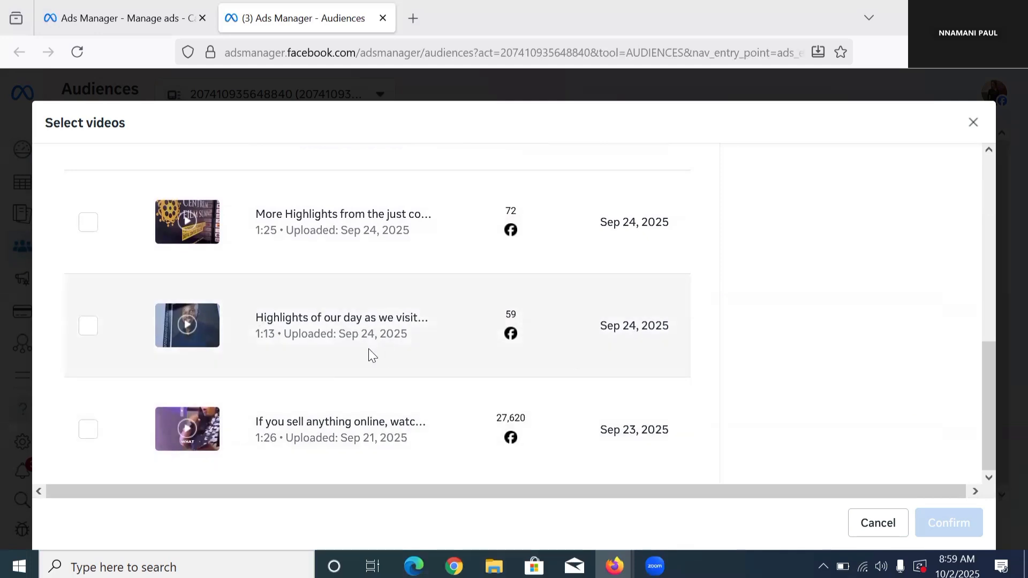
pyautogui.scroll(8, 579, 353)
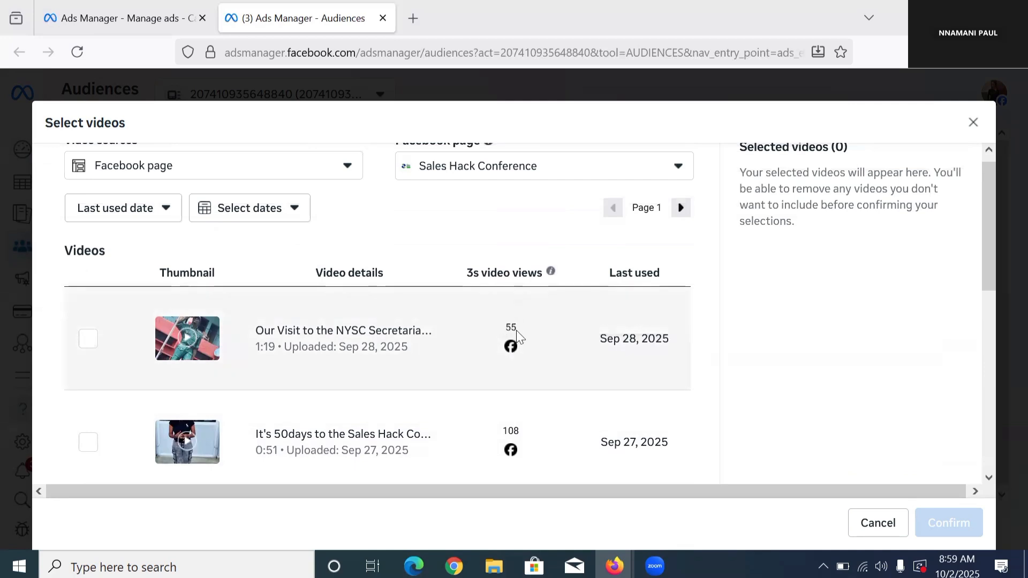
pyautogui.scroll(-2, 516, 337)
pyautogui.scroll(-1, 524, 377)
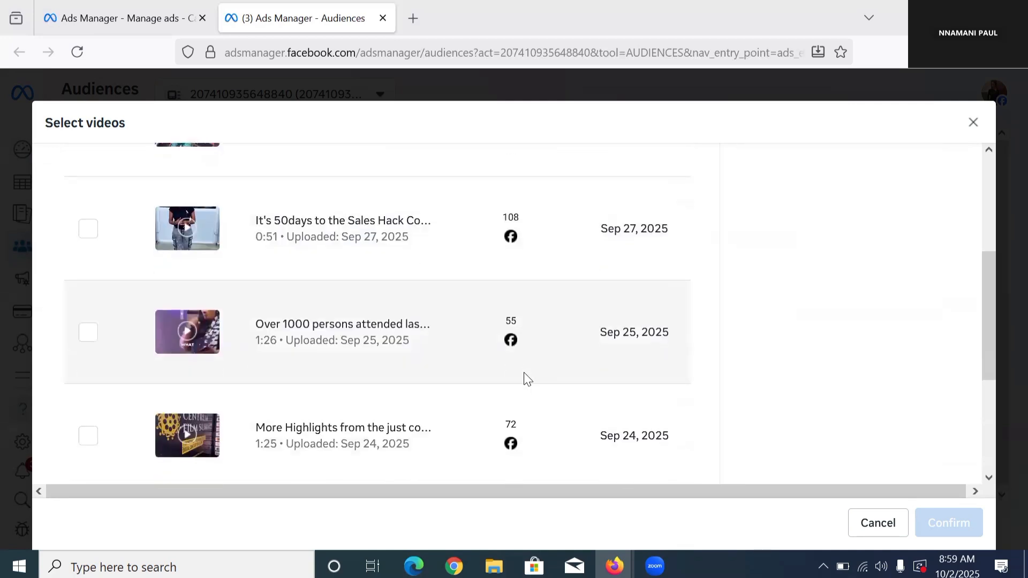
pyautogui.scroll(-3, 551, 358)
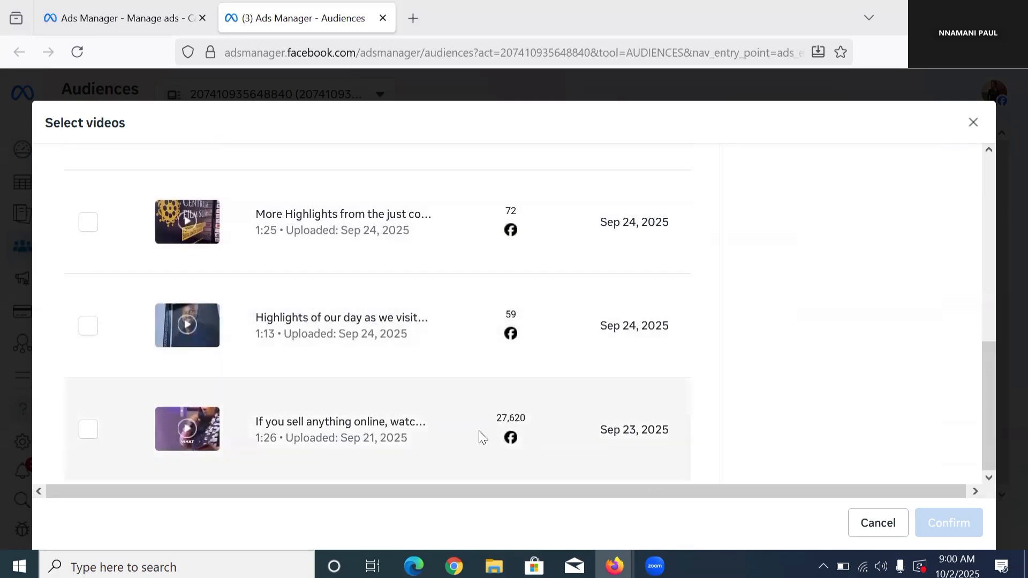
pyautogui.click(89, 430)
pyautogui.click(90, 332)
pyautogui.scroll(2, 101, 328)
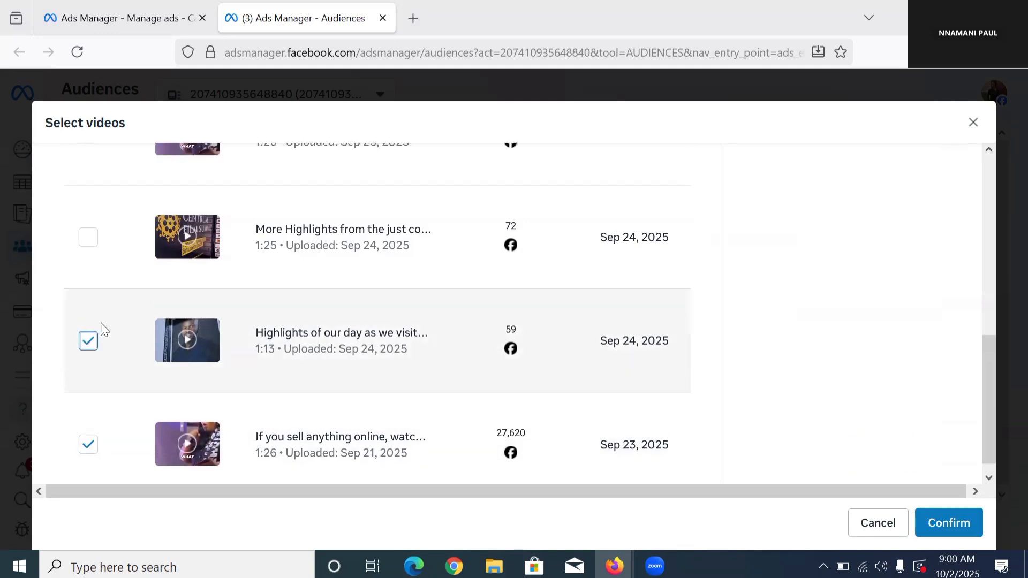
pyautogui.click(88, 293)
# Step: Add the "Over 1000 persons attended", "It's 50days to the Sales Hack" and "Our Visit to the NYSC" videos and confirm the selection
pyautogui.scroll(1, 104, 294)
pyautogui.scroll(2, 102, 321)
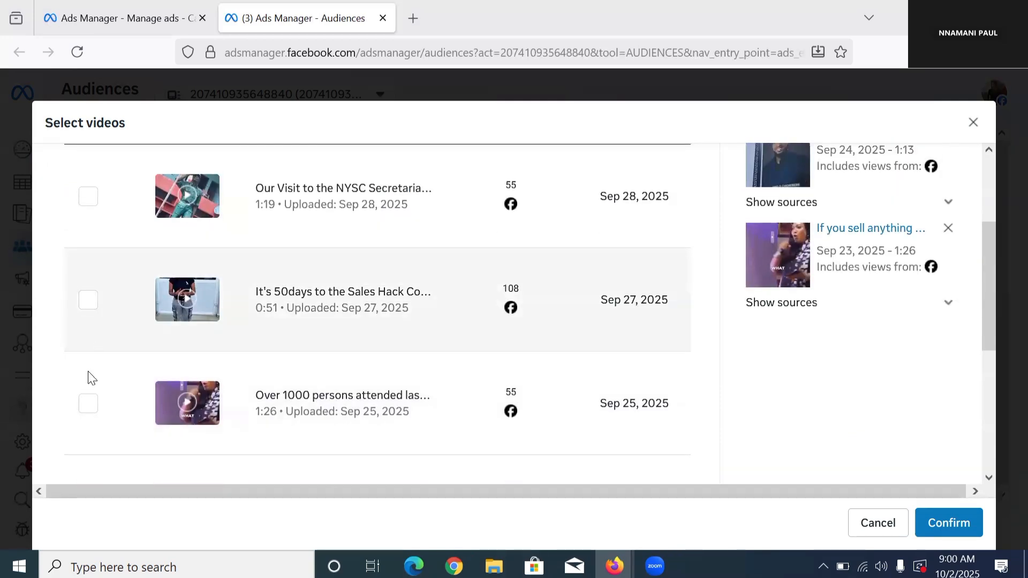
pyautogui.click(88, 404)
pyautogui.click(89, 312)
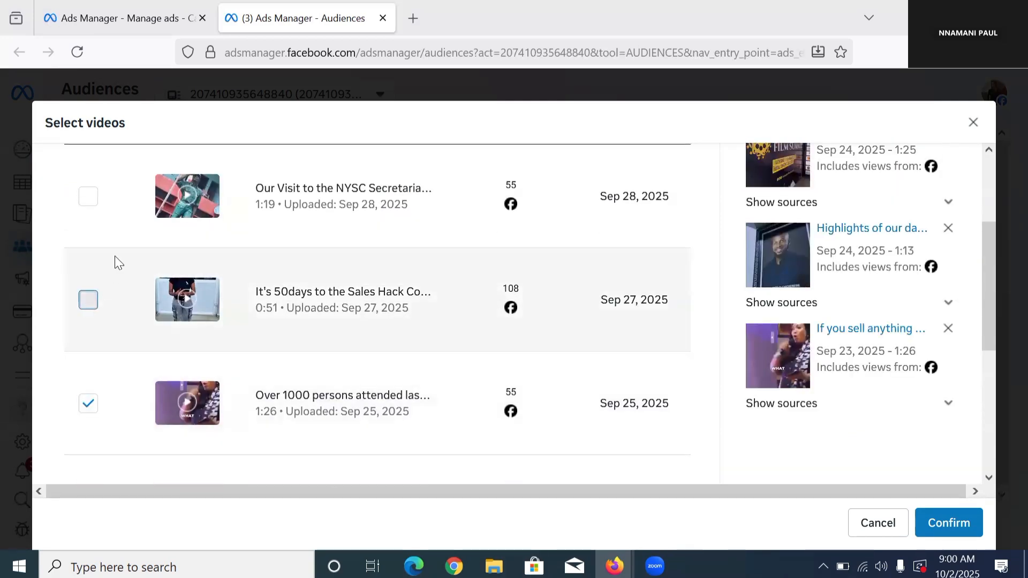
pyautogui.click(88, 197)
pyautogui.scroll(1, 177, 257)
pyautogui.scroll(3, 180, 261)
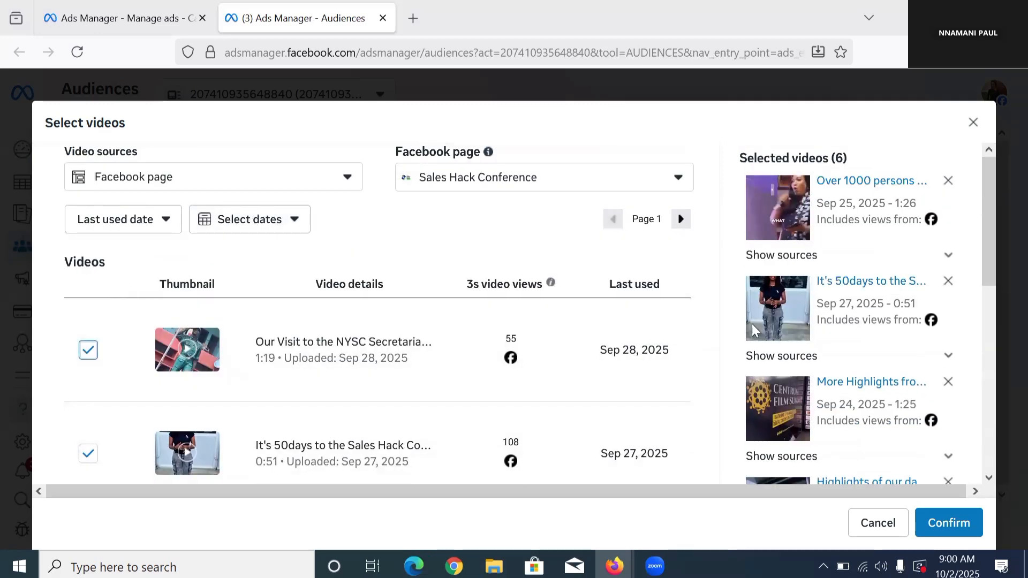
pyautogui.scroll(-3, 751, 324)
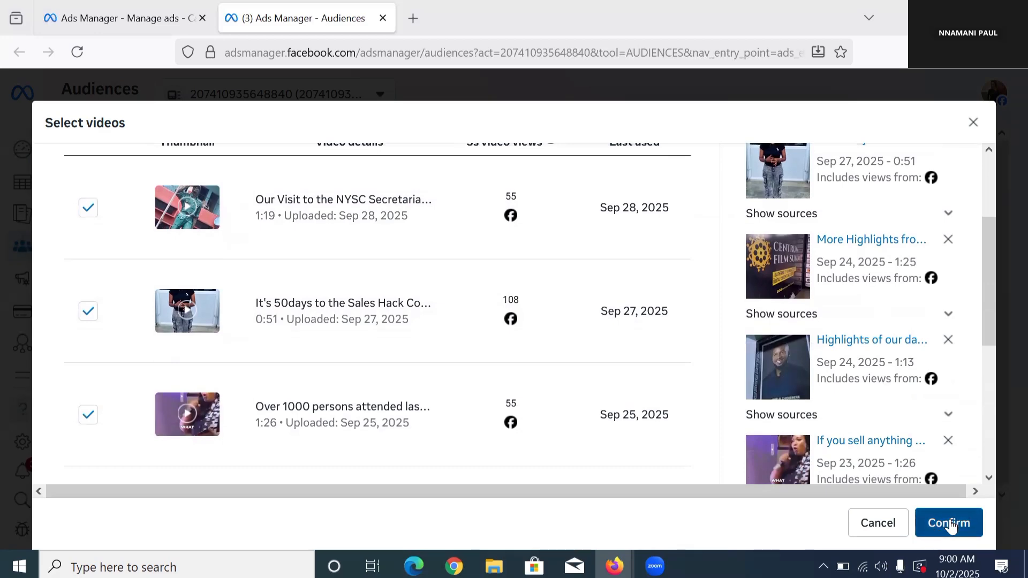
pyautogui.click(949, 523)
# Step: Name the video engagement audience VIDEO VIEWS 360 DAYS, create it and finish the dialog
pyautogui.scroll(-1, 280, 339)
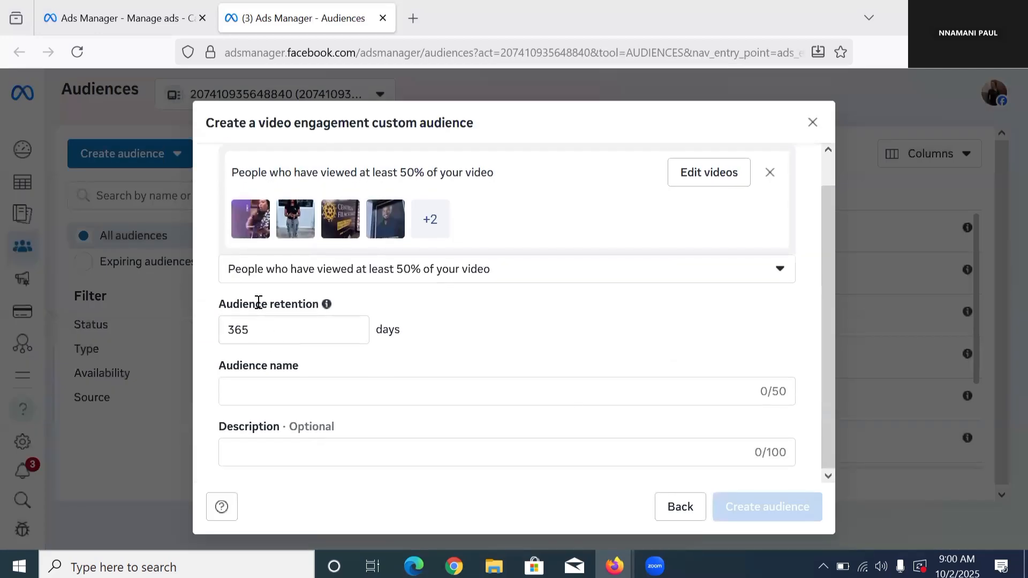
pyautogui.click(292, 392)
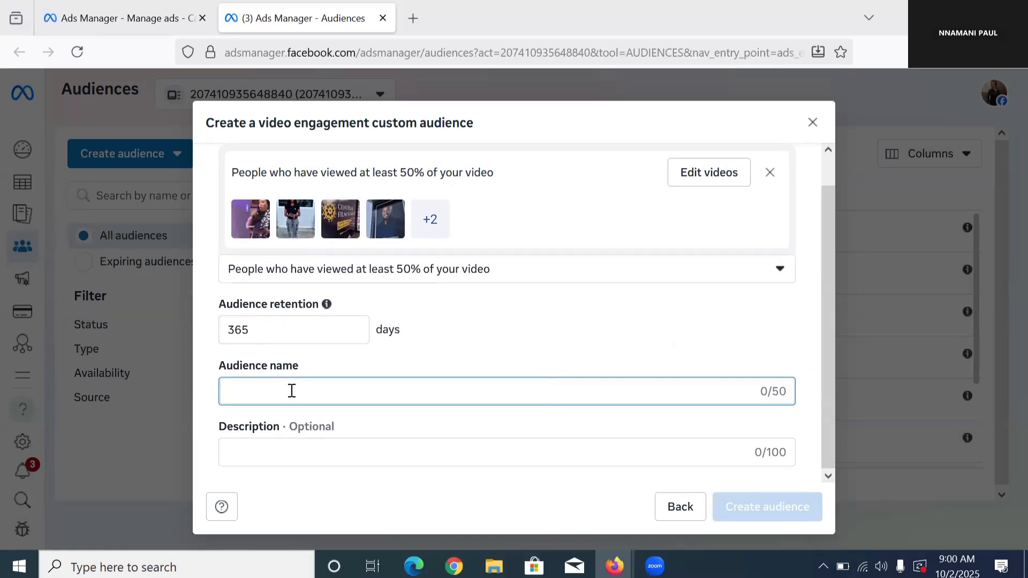
pyautogui.write('VIDEO V')
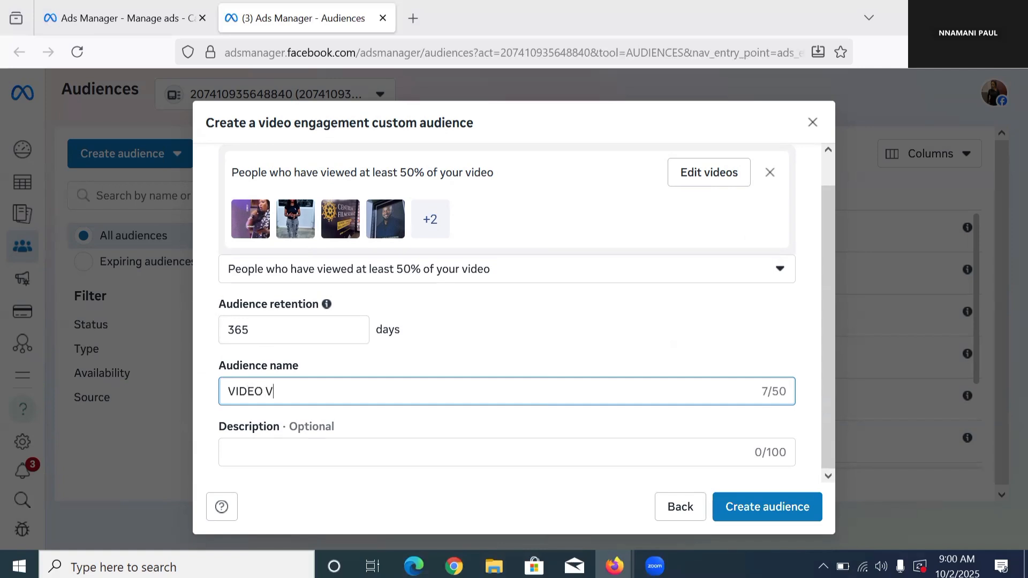
pyautogui.write('IEWS 360 DAYS')
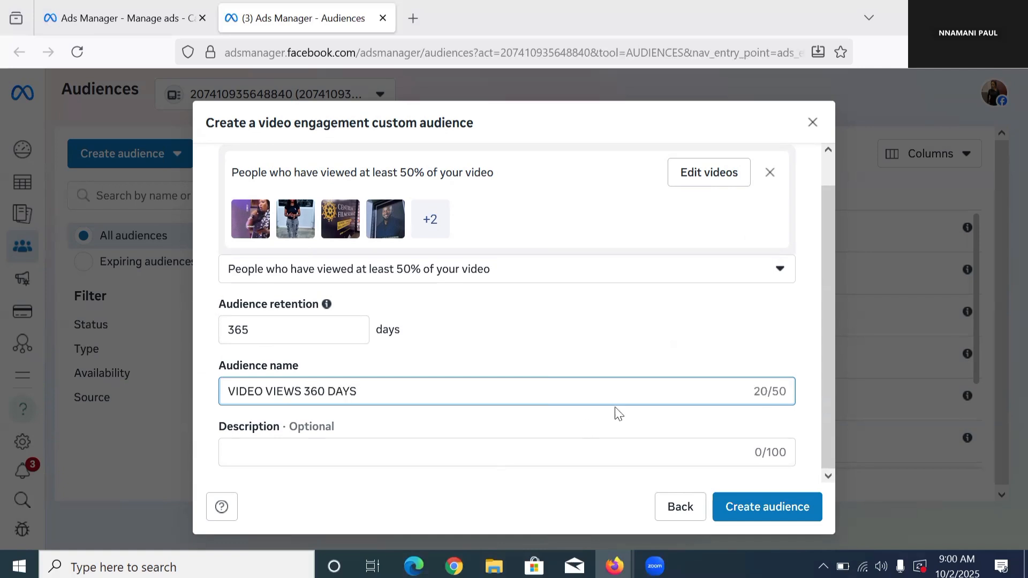
pyautogui.click(780, 508)
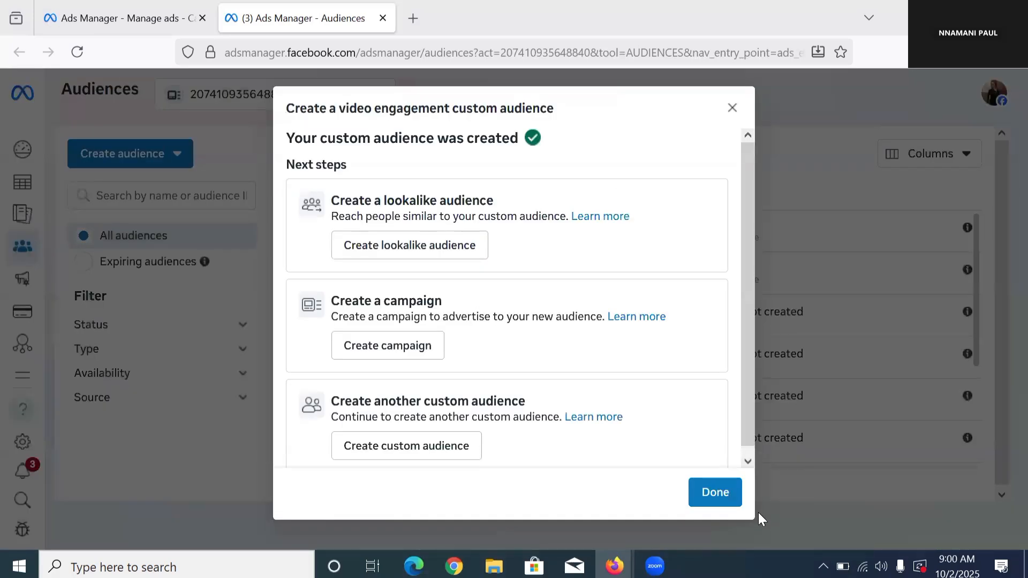
pyautogui.click(715, 492)
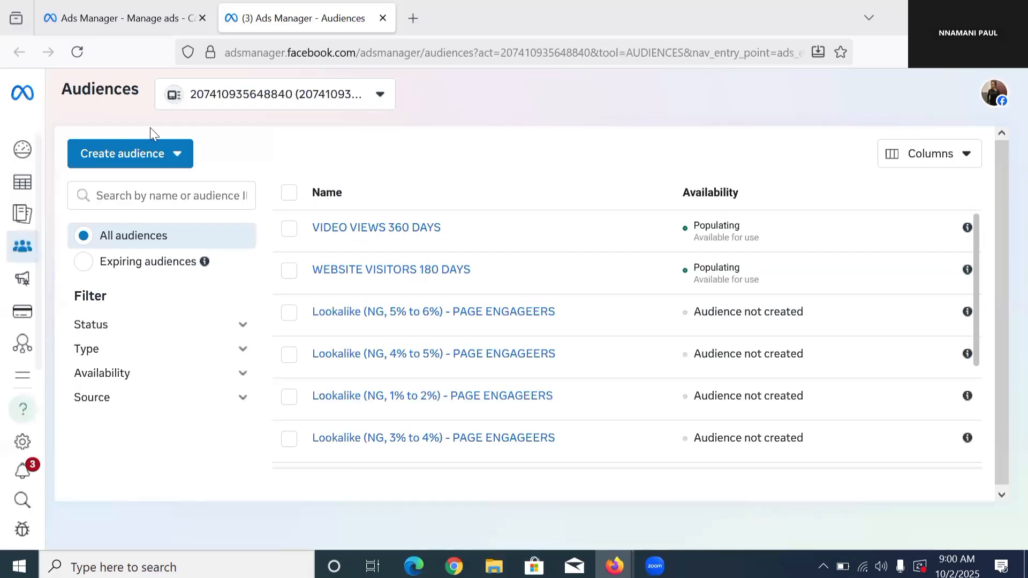
# Step: Start another custom audience with Facebook Page as its Meta source
pyautogui.click(144, 162)
pyautogui.click(165, 194)
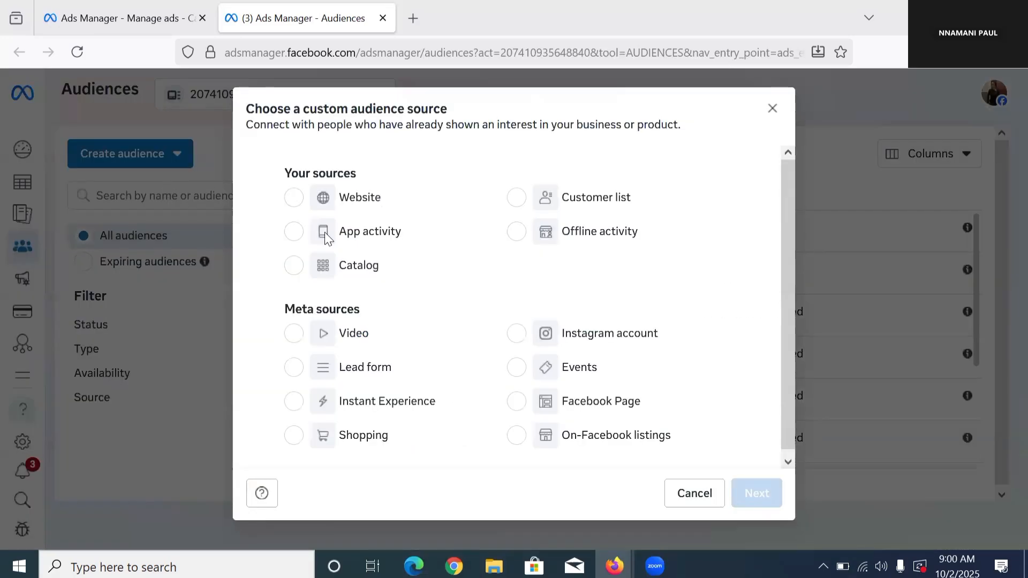
pyautogui.click(544, 401)
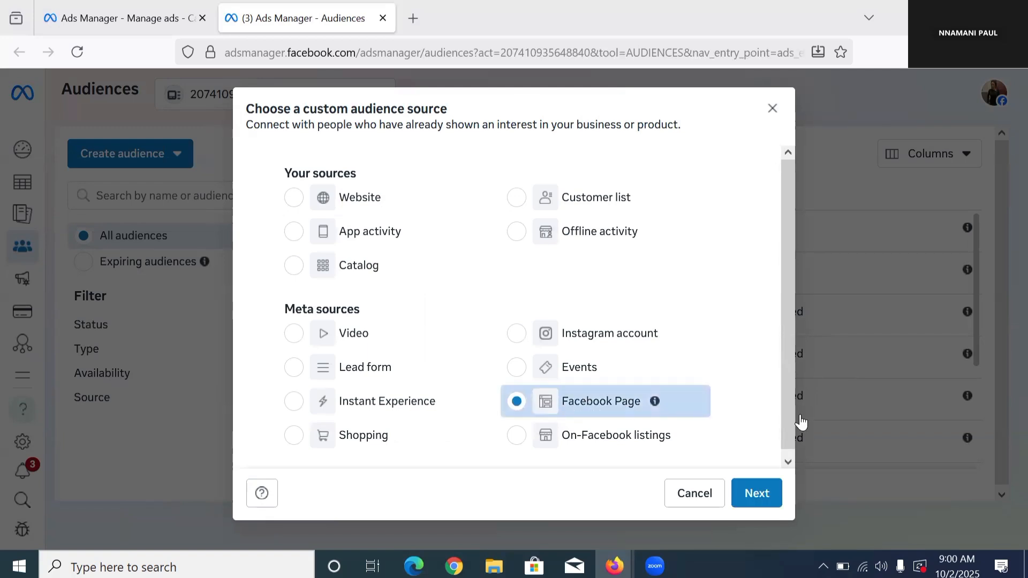
pyautogui.click(760, 492)
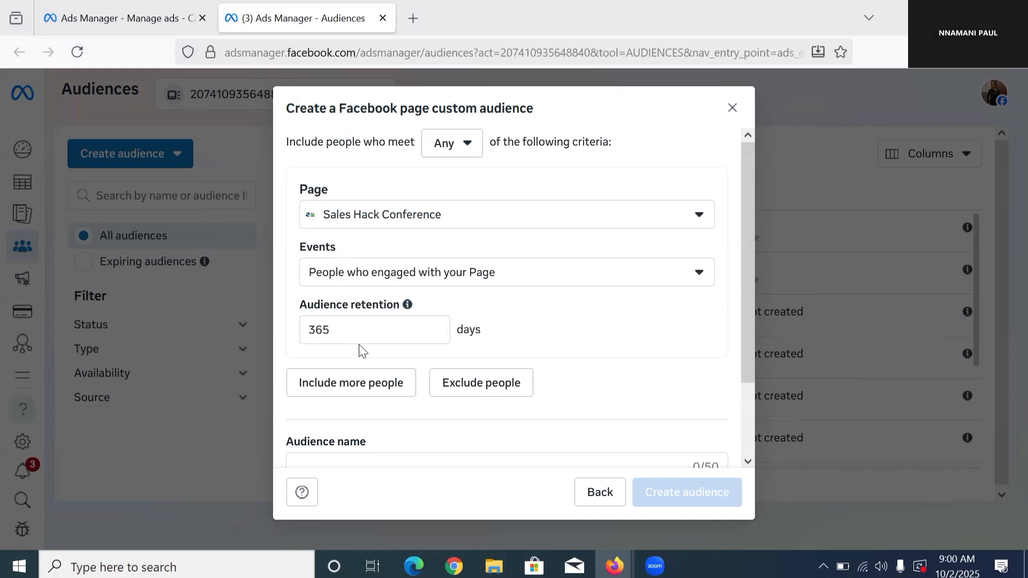
# Step: Review the page event options and choose people who engaged with your Page
pyautogui.scroll(-3, 363, 333)
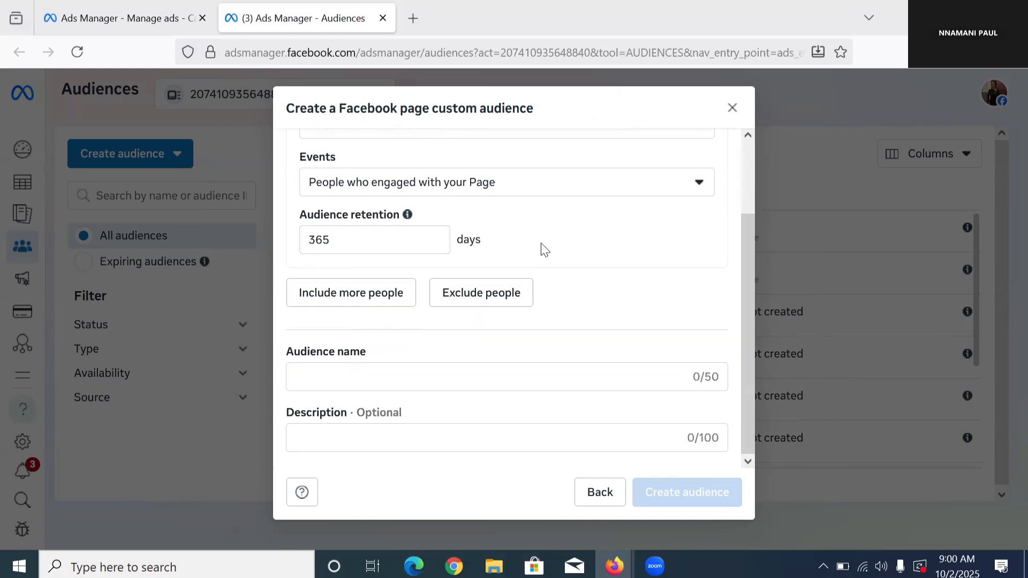
pyautogui.click(581, 183)
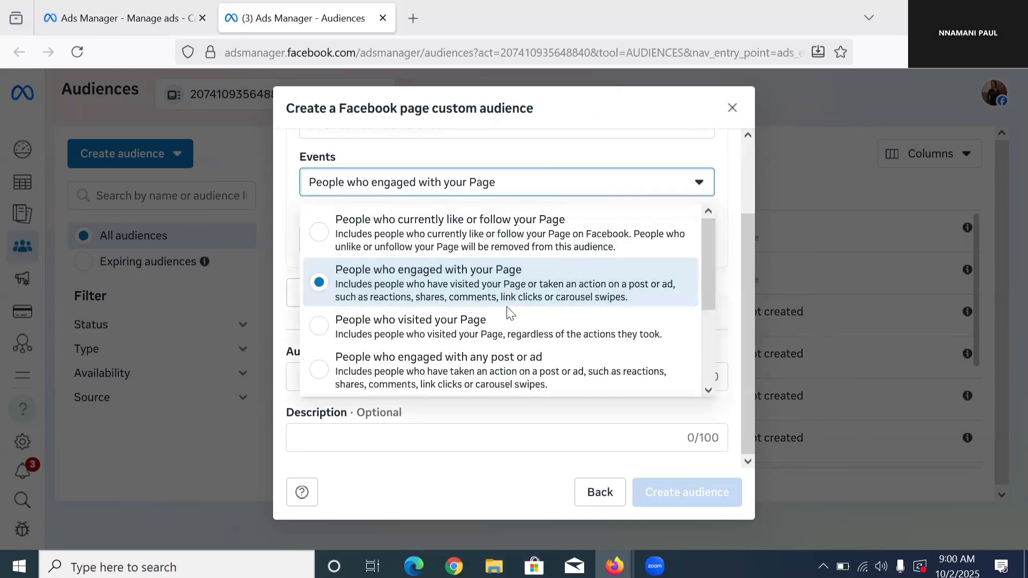
pyautogui.scroll(-3, 495, 321)
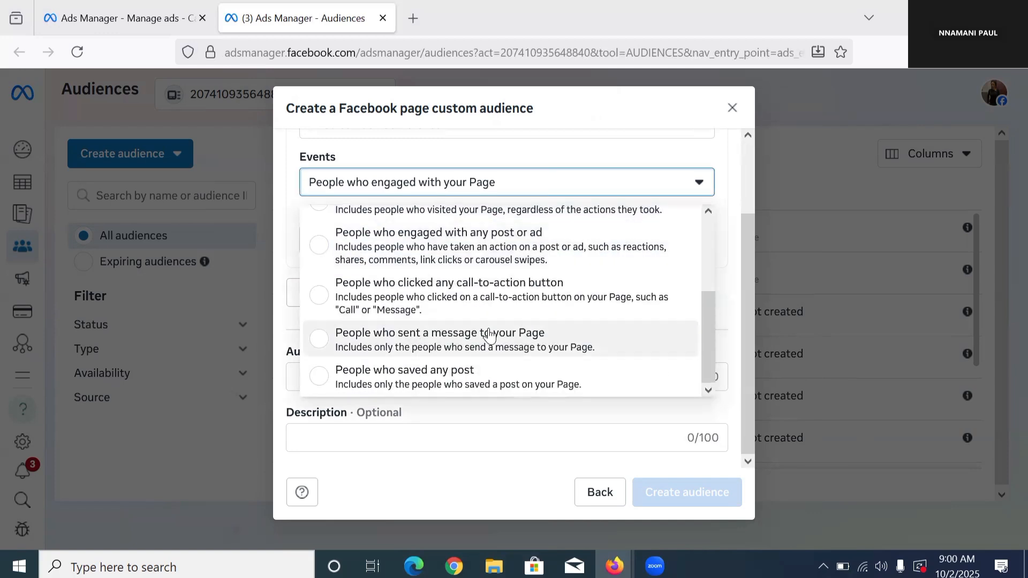
pyautogui.scroll(3, 476, 337)
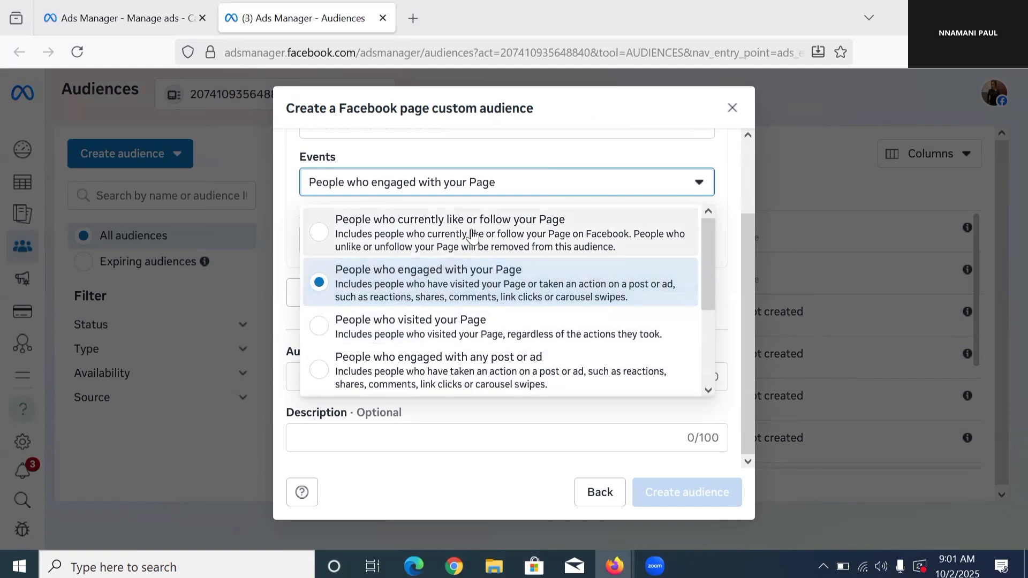
pyautogui.scroll(-3, 493, 293)
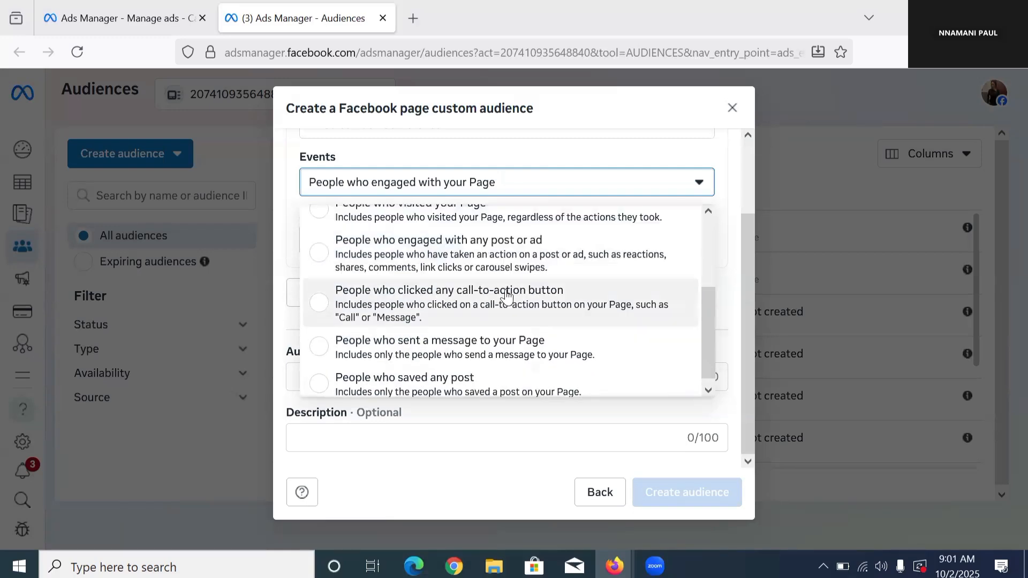
pyautogui.scroll(3, 491, 304)
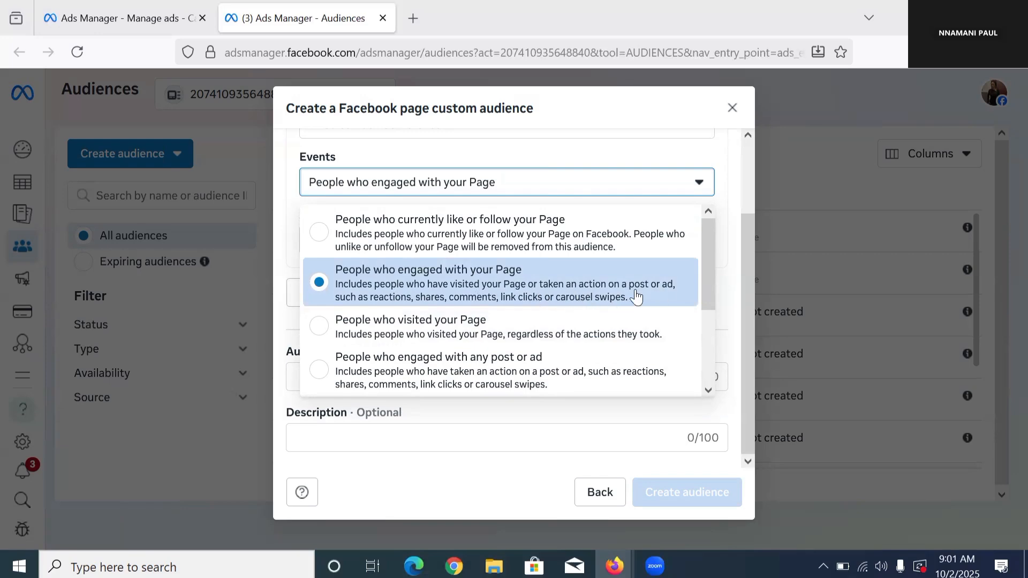
pyautogui.scroll(-3, 500, 271)
pyautogui.scroll(3, 527, 256)
pyautogui.click(457, 287)
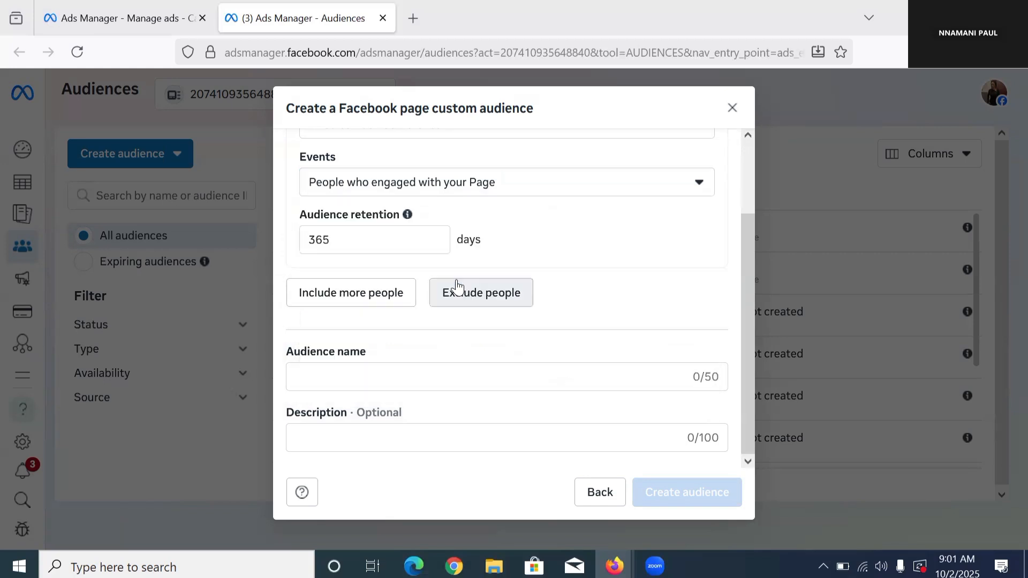
# Step: Name the Facebook page audience SHC PAGE ENGAGERS 360 DAY 2025, create it and finish the dialog
pyautogui.click(388, 383)
pyautogui.write('S')
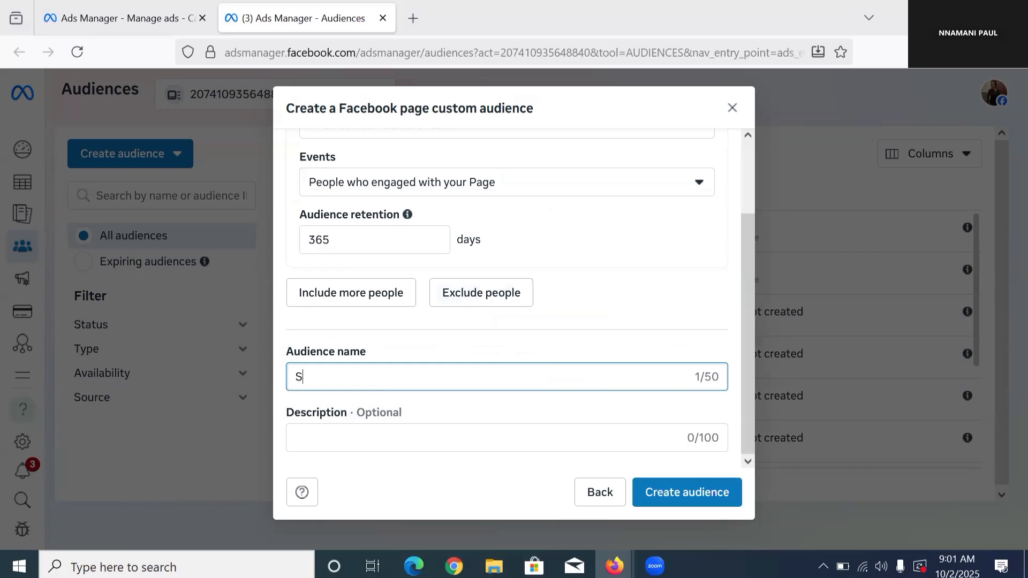
pyautogui.write('HC PAGE ENGAGERS 3')
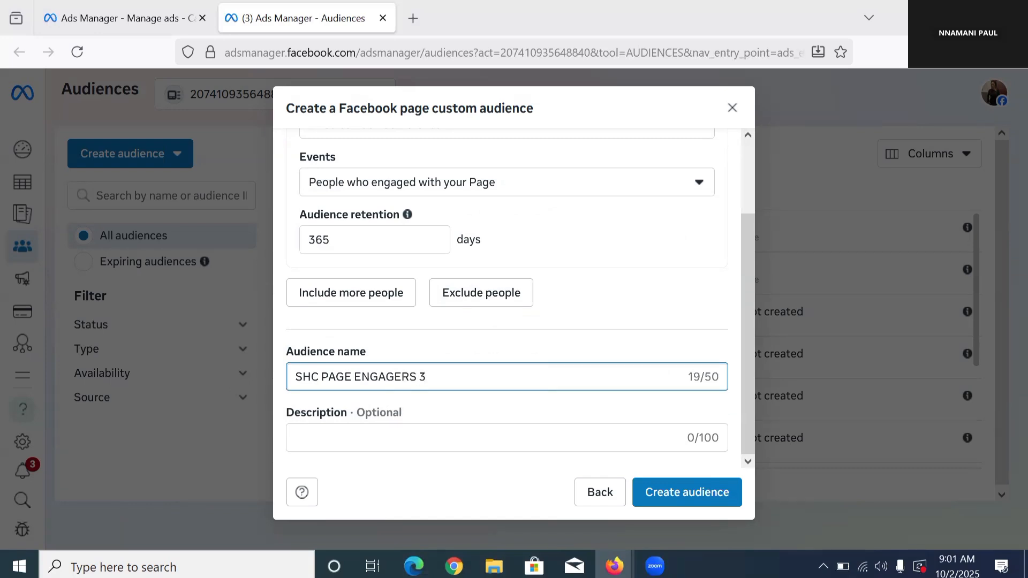
pyautogui.write('60 DAY 2025')
pyautogui.click(724, 505)
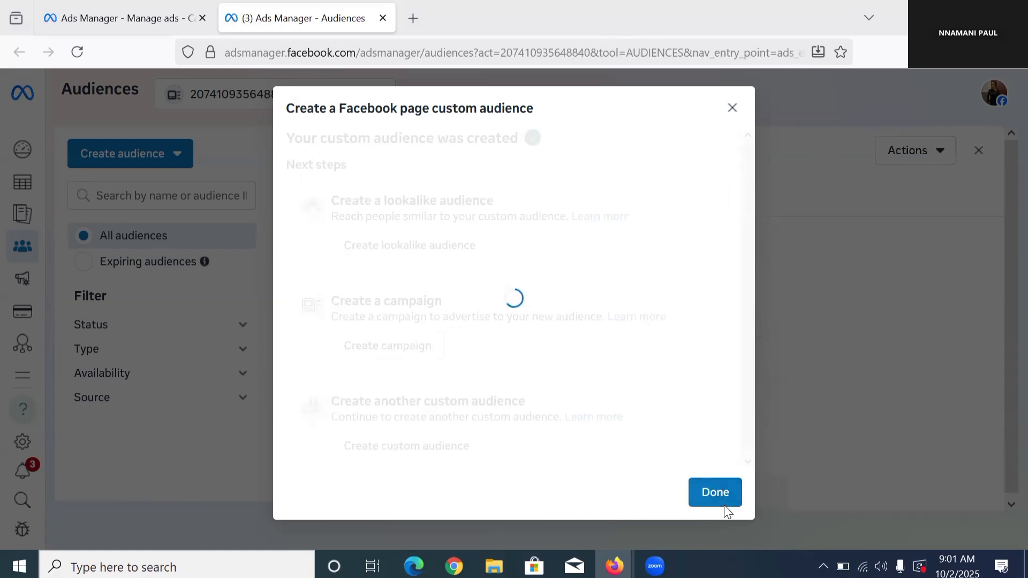
pyautogui.click(724, 506)
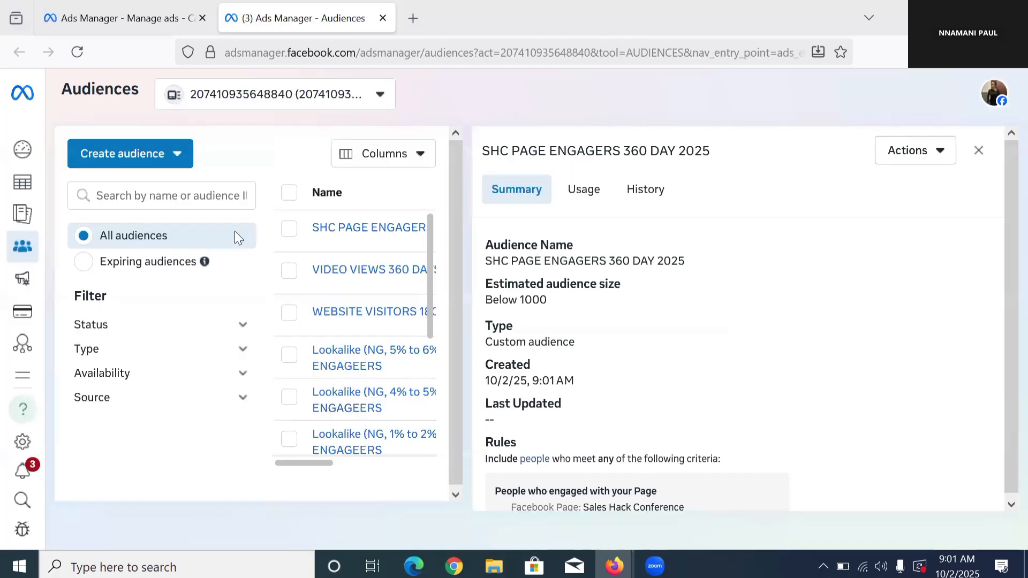
pyautogui.click(138, 160)
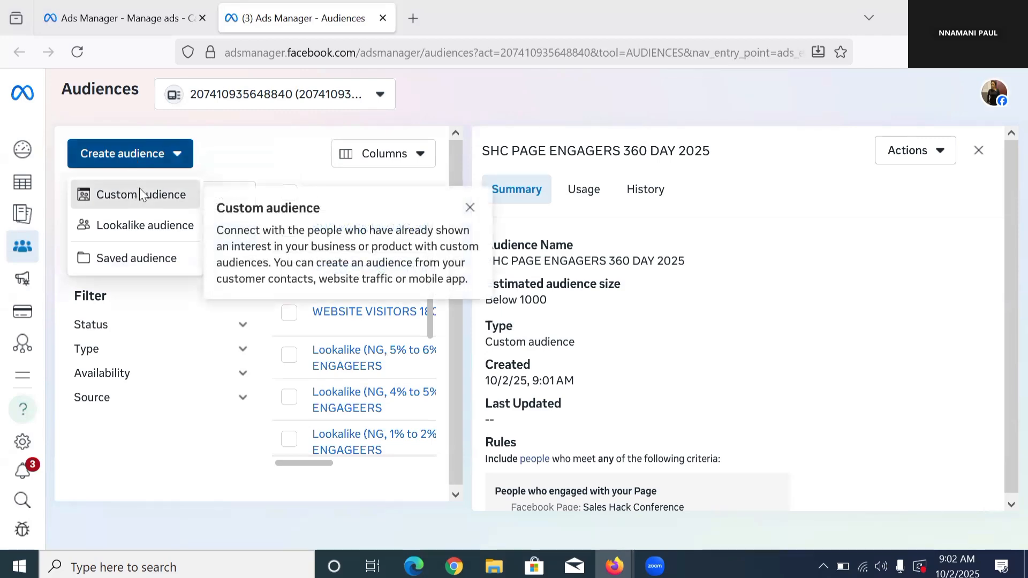
pyautogui.click(140, 196)
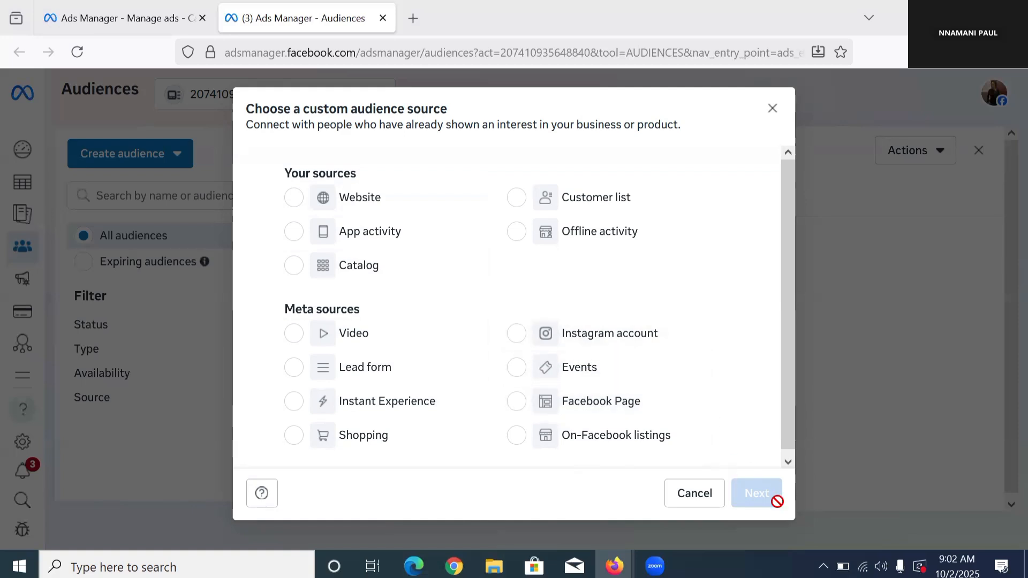
pyautogui.click(696, 493)
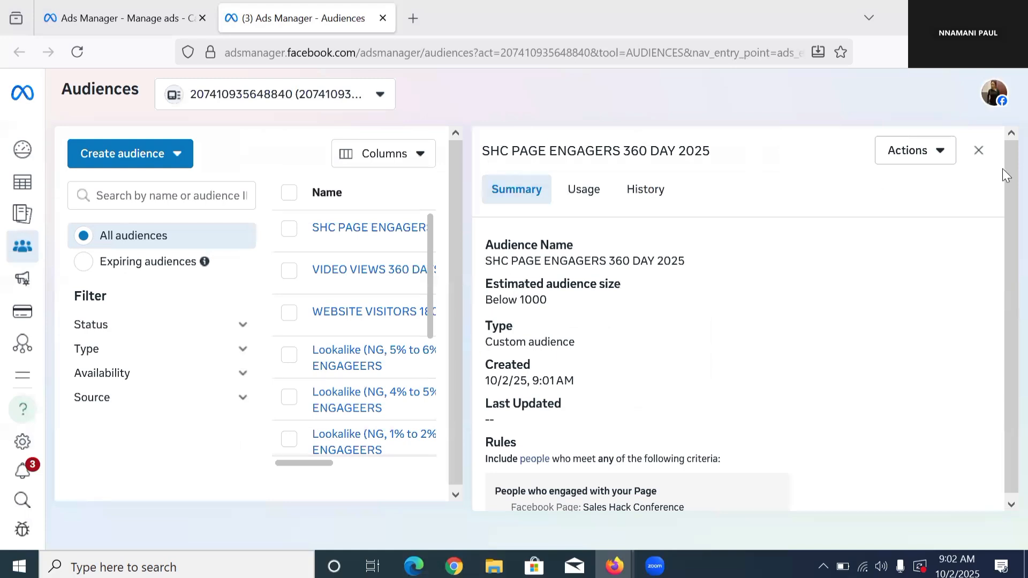
# Step: Close the page engagers audience's summary and check the audience rules in the list
pyautogui.click(979, 152)
pyautogui.moveTo(342, 229)
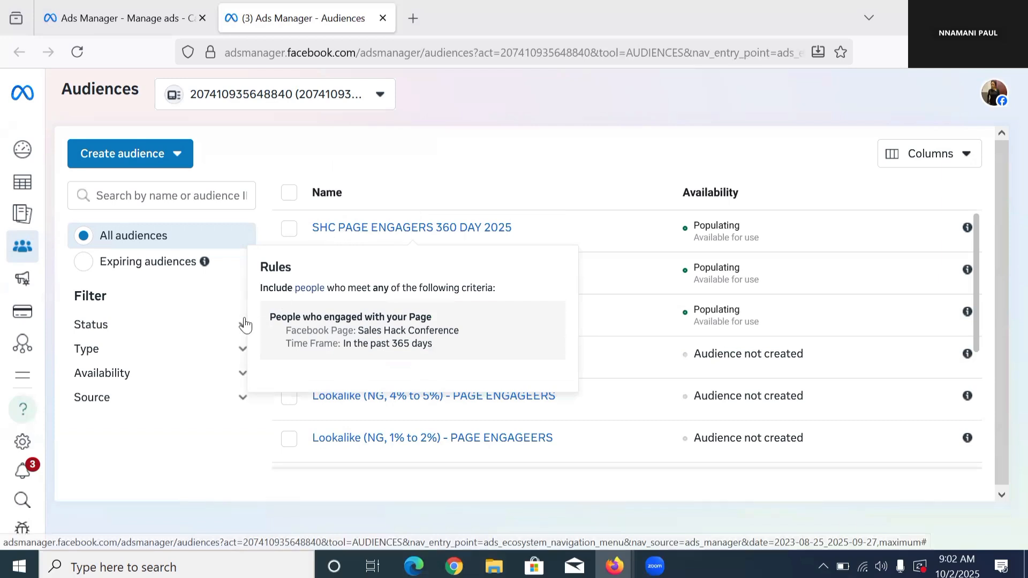
pyautogui.moveTo(354, 310)
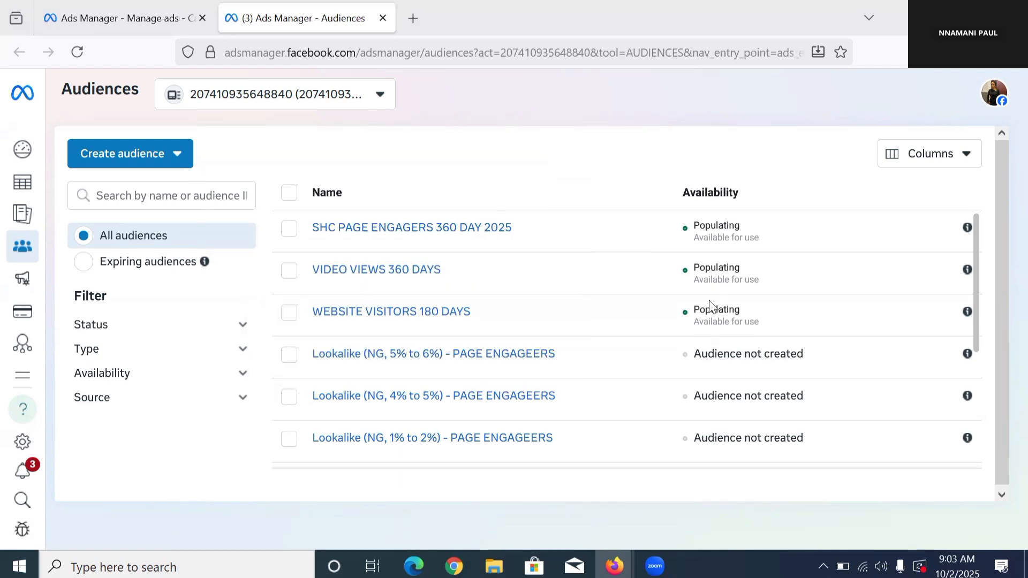
# Step: Return to the draft leads campaign and close its editor without publishing the drafts
pyautogui.click(148, 19)
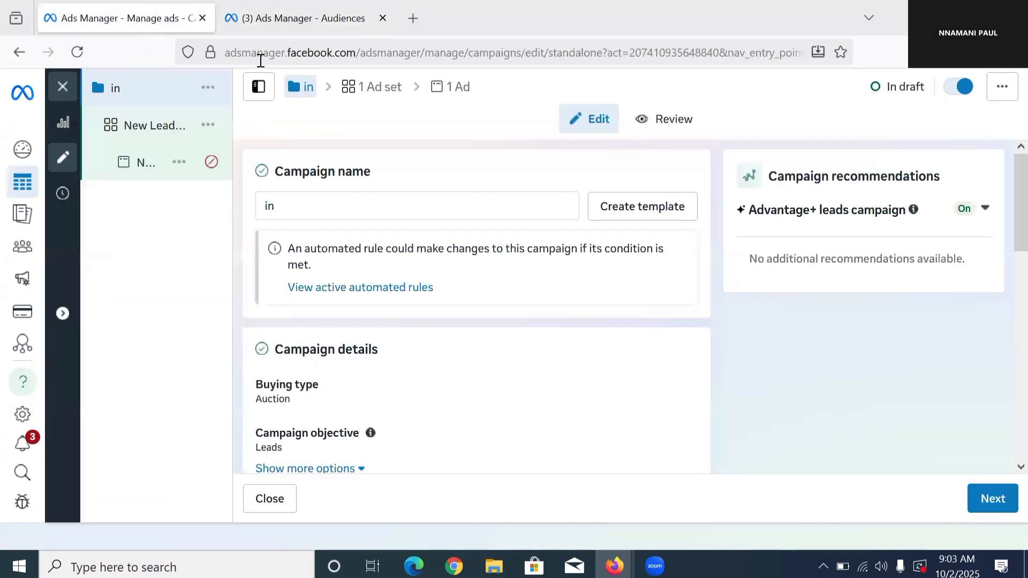
pyautogui.click(64, 85)
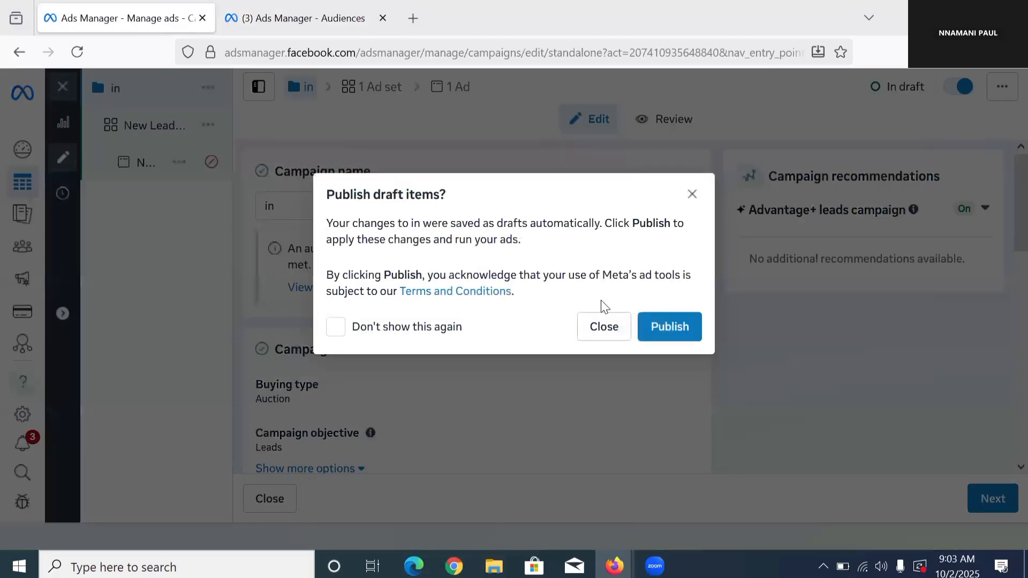
pyautogui.click(619, 333)
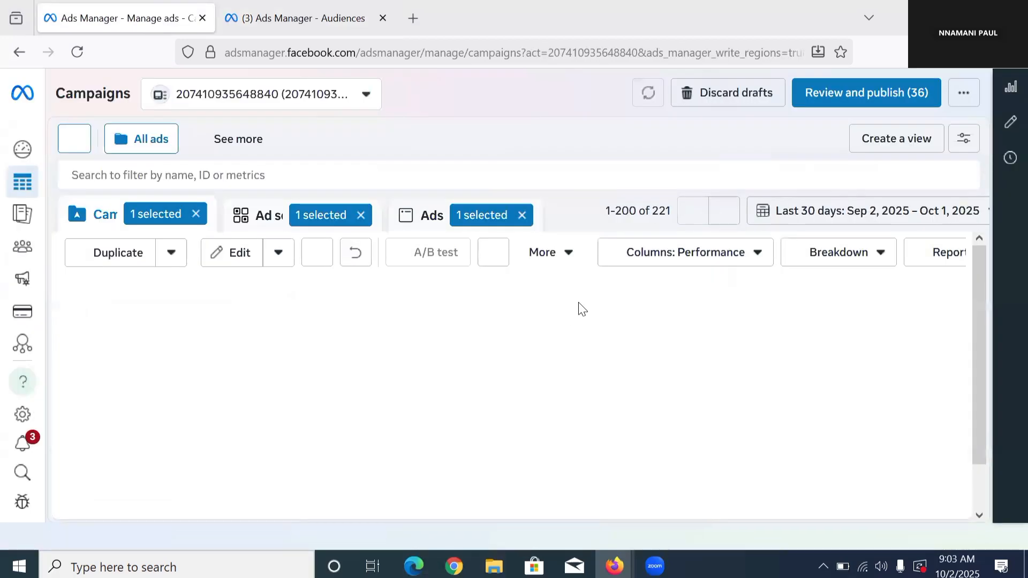
# Step: Clear the campaign, ad set and ad selections and dismiss the ad information verification notice
pyautogui.click(196, 213)
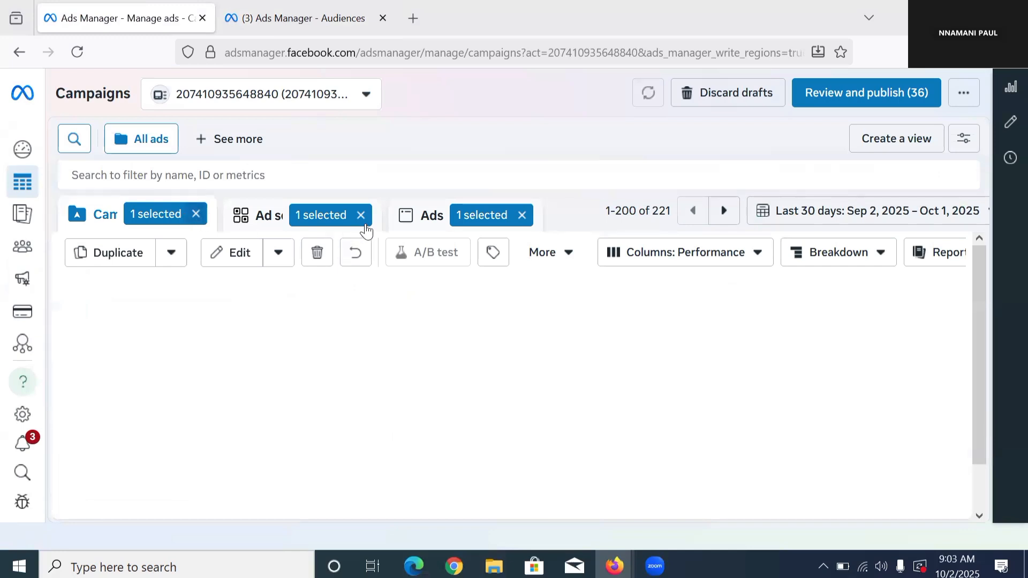
pyautogui.click(305, 214)
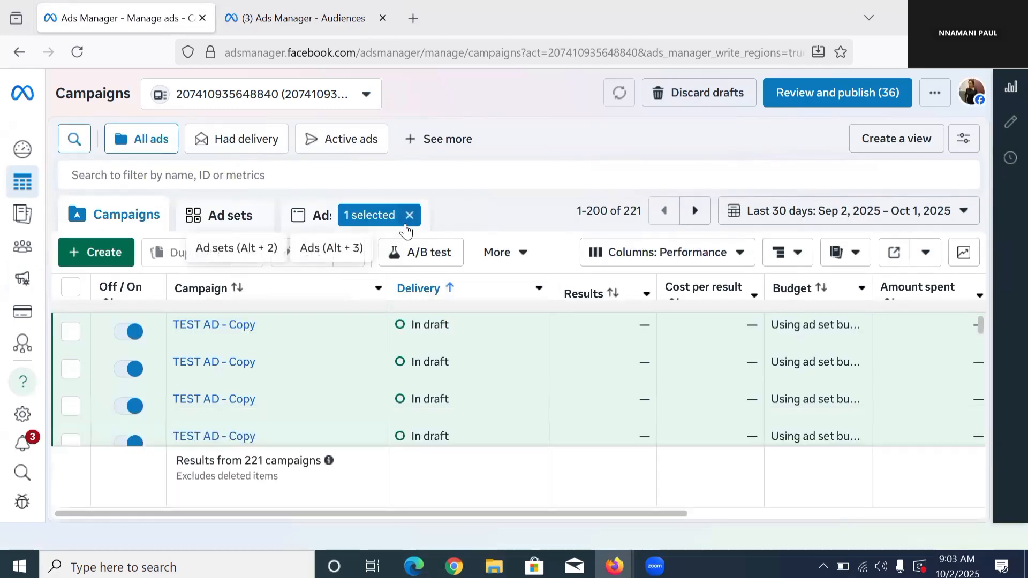
pyautogui.click(405, 224)
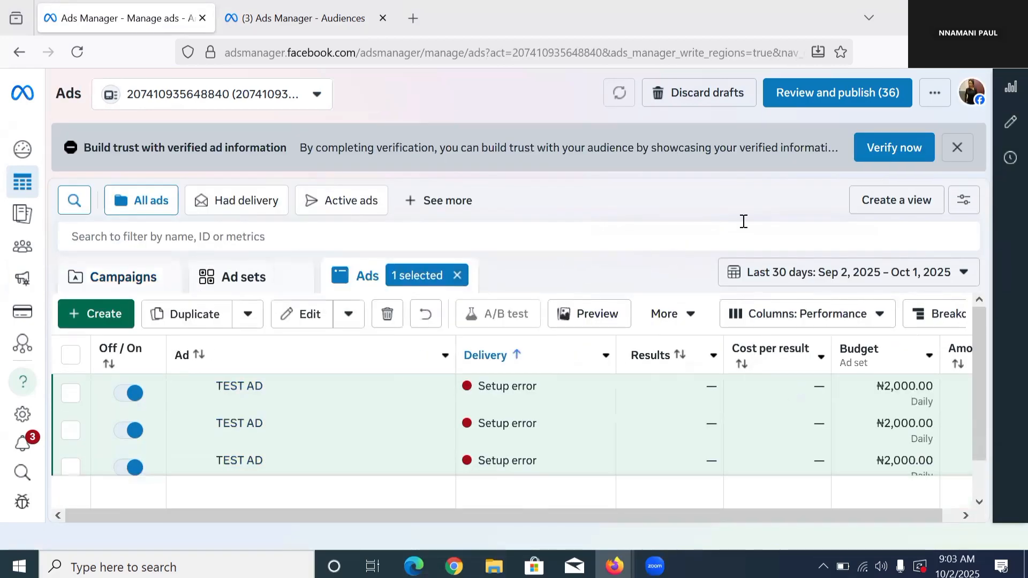
pyautogui.click(957, 148)
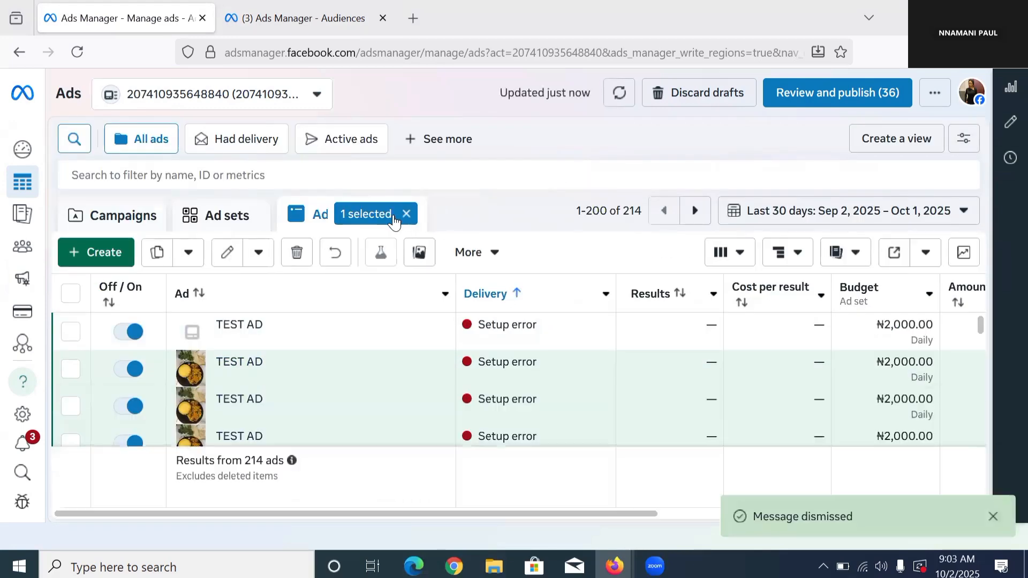
pyautogui.click(405, 214)
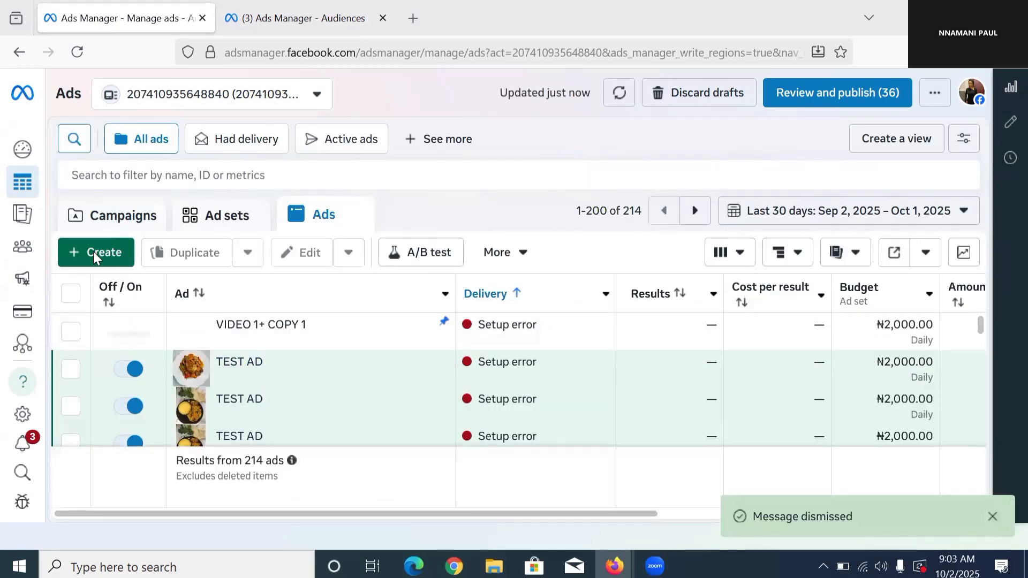
# Step: Create a new auction campaign with the Leads objective and accept the Advantage+ setup notice
pyautogui.click(93, 252)
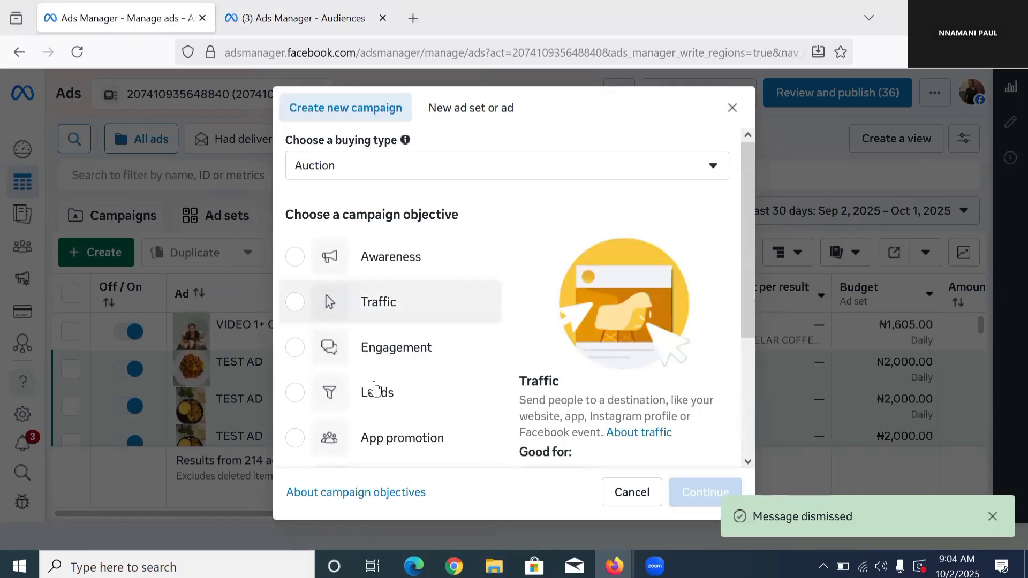
pyautogui.scroll(-3, 439, 360)
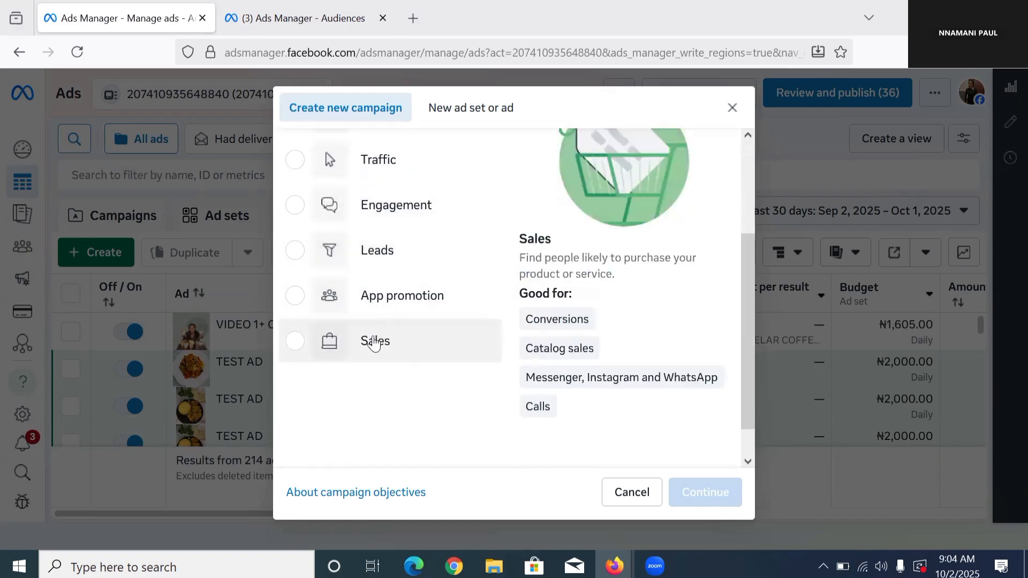
pyautogui.click(325, 249)
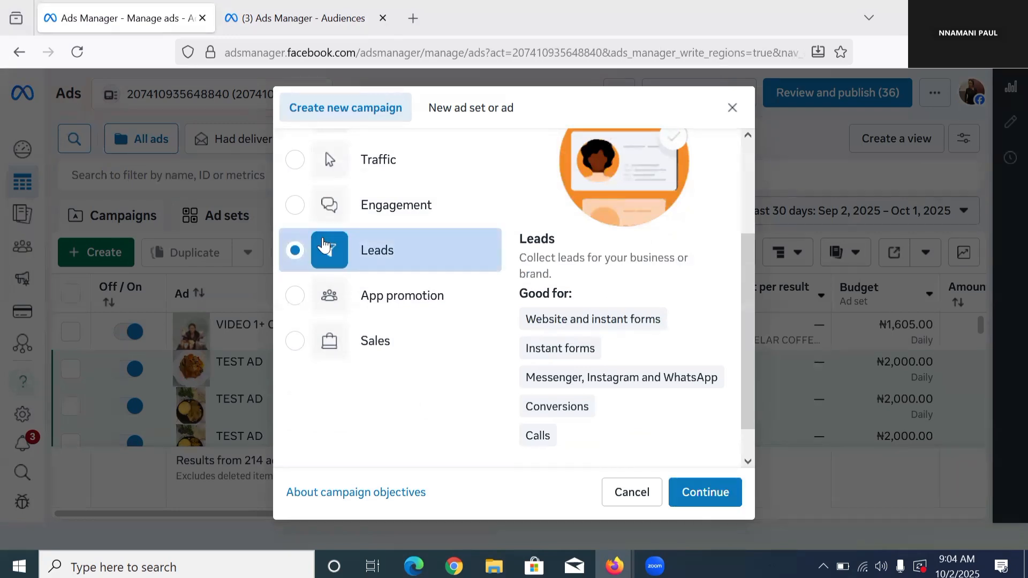
pyautogui.click(727, 491)
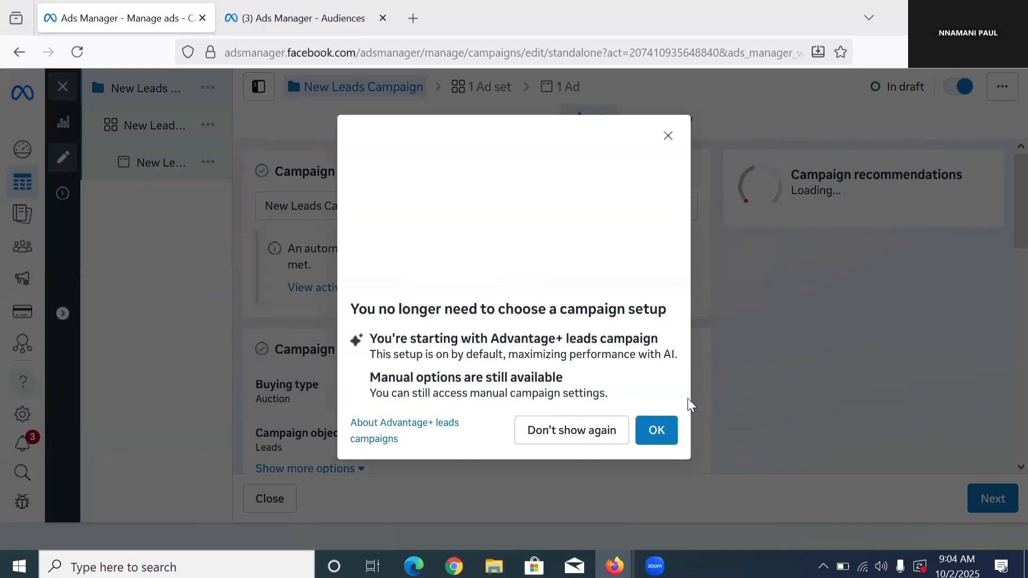
pyautogui.click(660, 429)
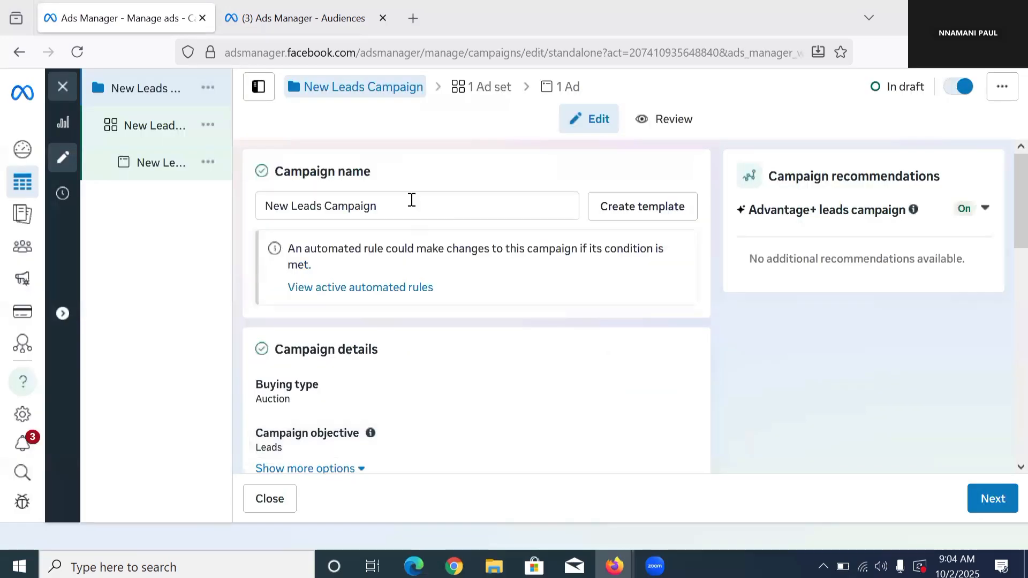
# Step: Rename the new leads campaign as RETARGETING
pyautogui.doubleClick(411, 199)
pyautogui.tripleClick(411, 200)
pyautogui.write('R')
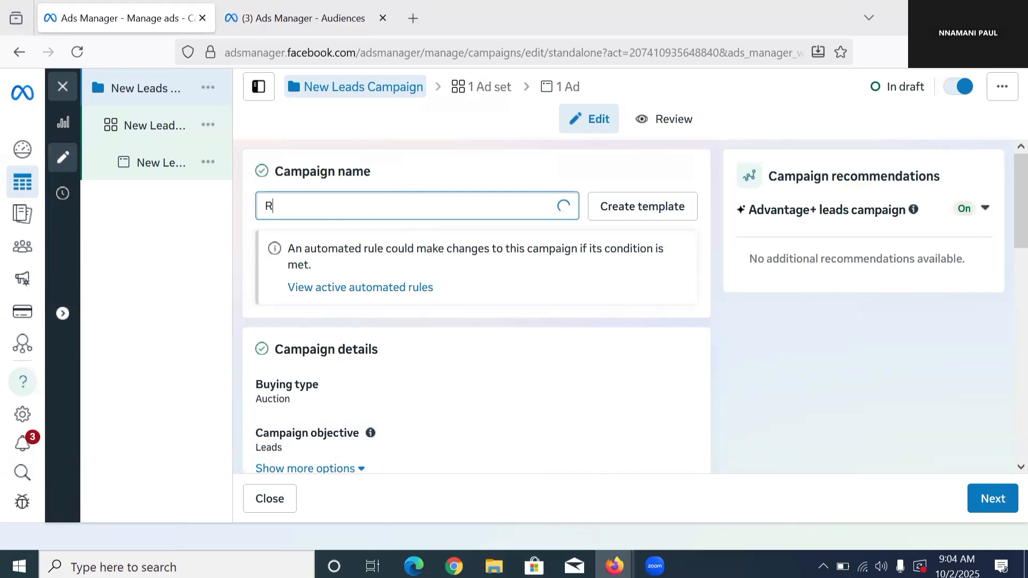
pyautogui.write('ET')
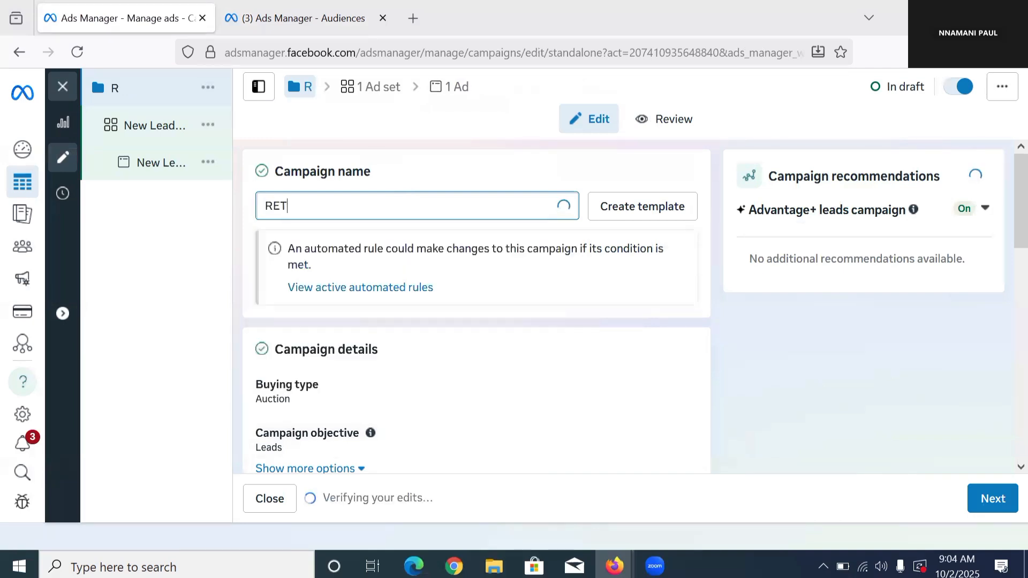
pyautogui.write('ARGETING')
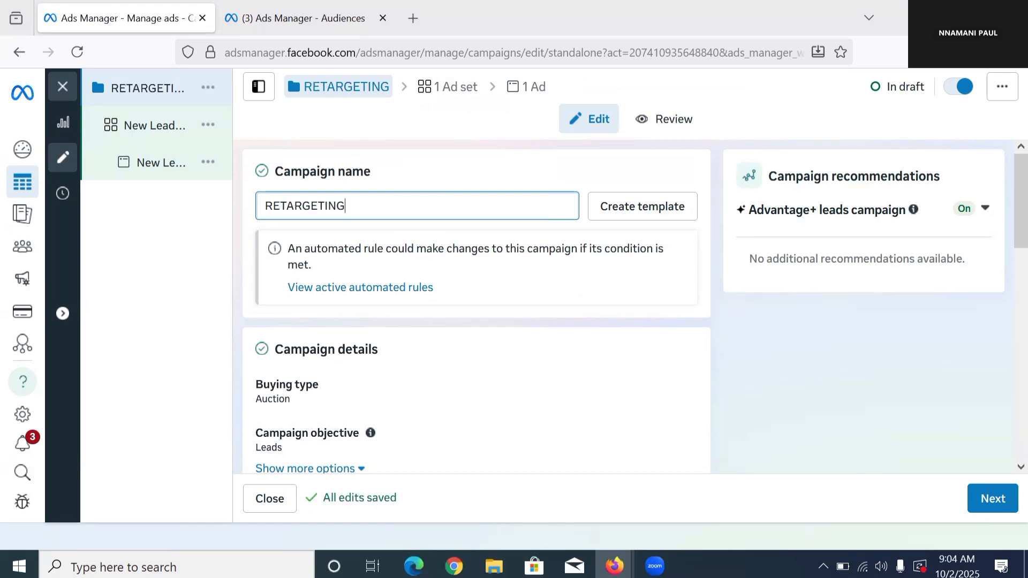
# Step: Switch the campaign's budget strategy to Ad set budget and continue to the ad set settings
pyautogui.scroll(-8, 556, 294)
pyautogui.scroll(3, 537, 210)
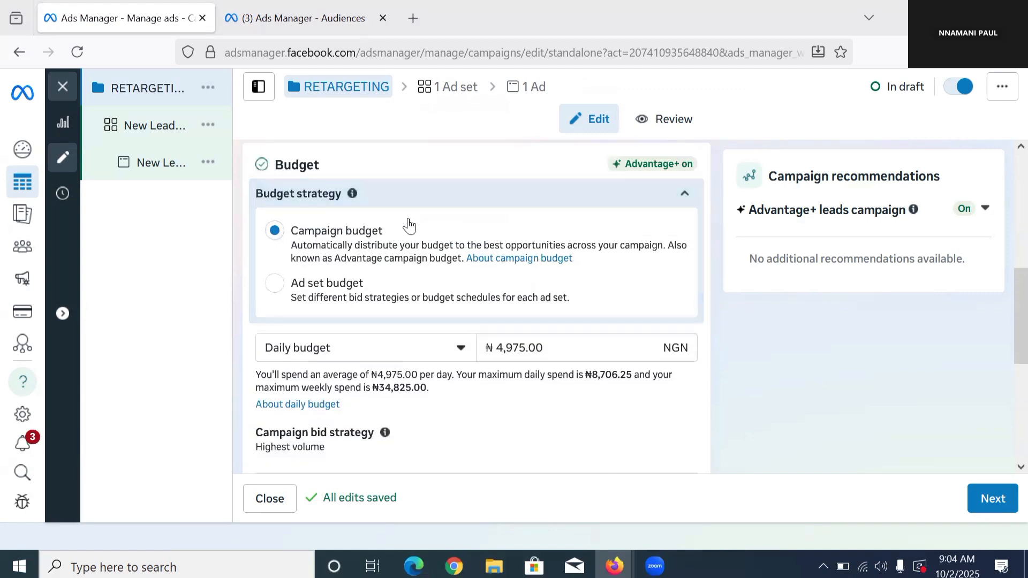
pyautogui.click(278, 293)
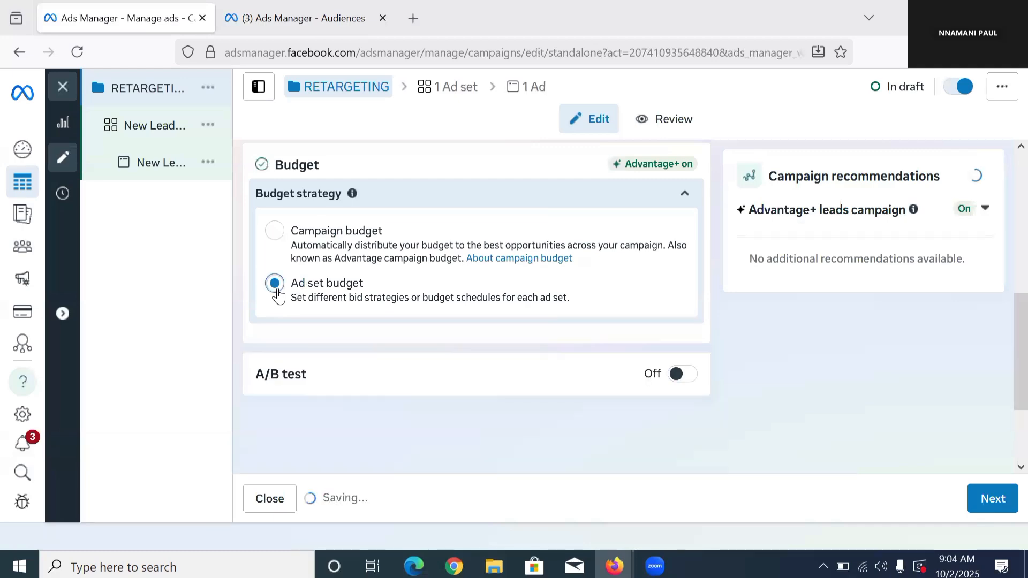
pyautogui.scroll(-4, 323, 289)
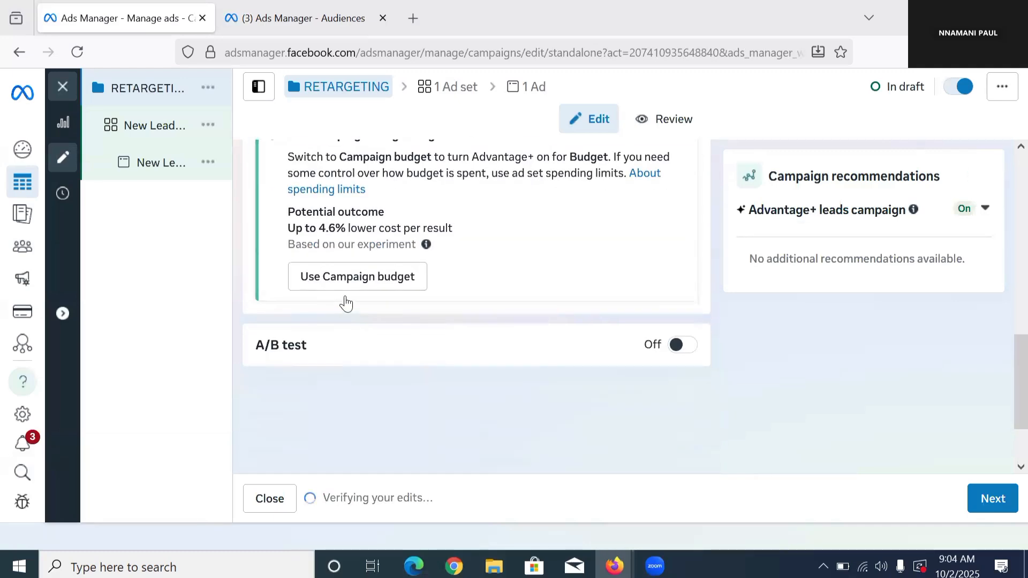
pyautogui.scroll(4, 363, 294)
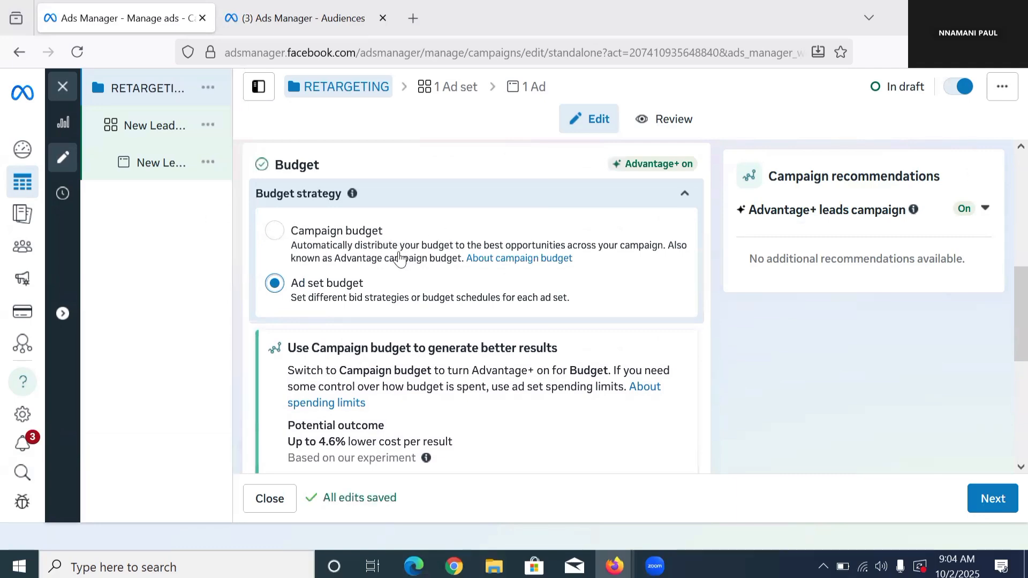
pyautogui.scroll(-5, 540, 343)
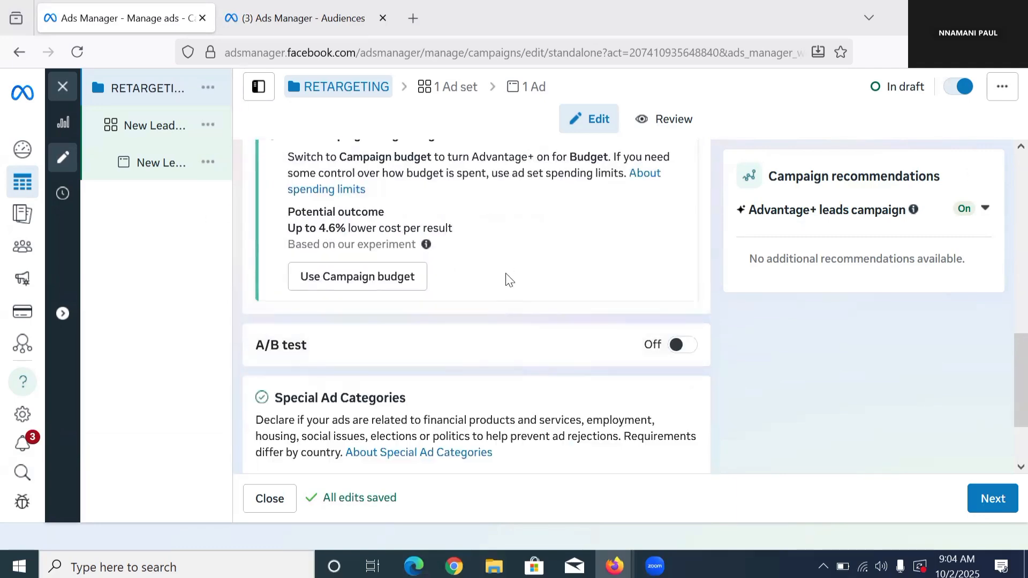
pyautogui.click(988, 505)
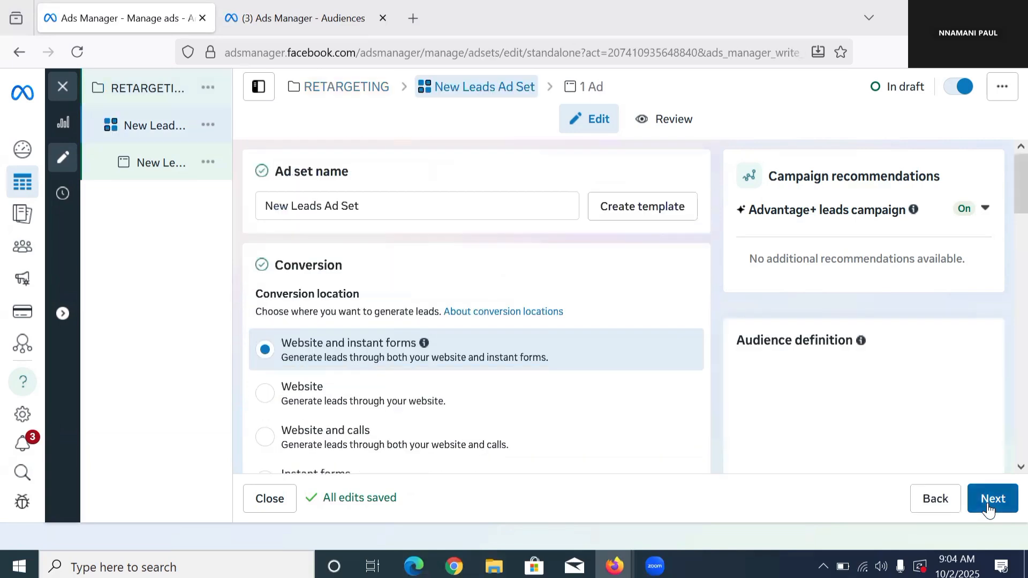
# Step: Rename the new leads ad set as RETARGETING
pyautogui.doubleClick(379, 204)
pyautogui.tripleClick(380, 205)
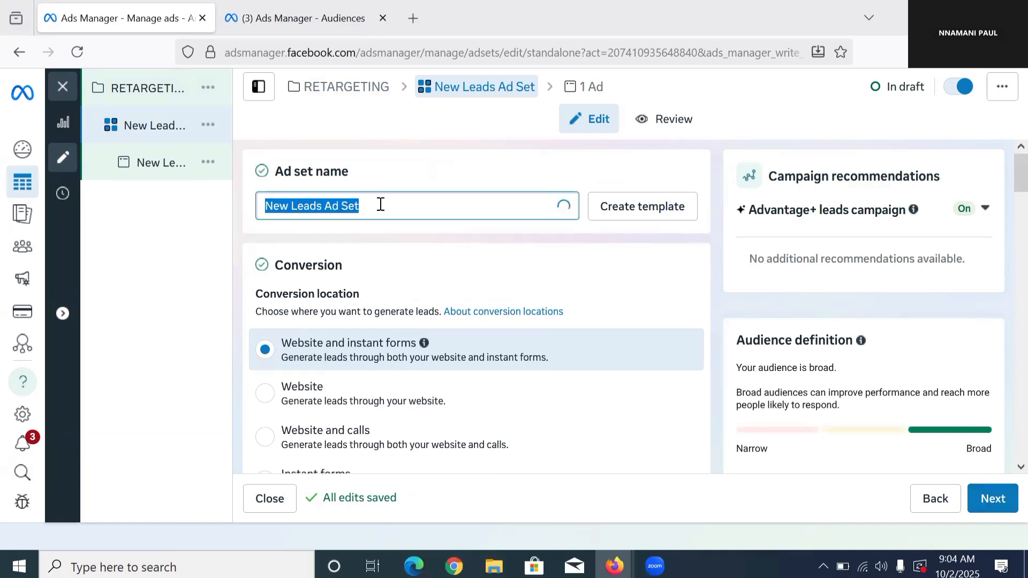
pyautogui.doubleClick(381, 205)
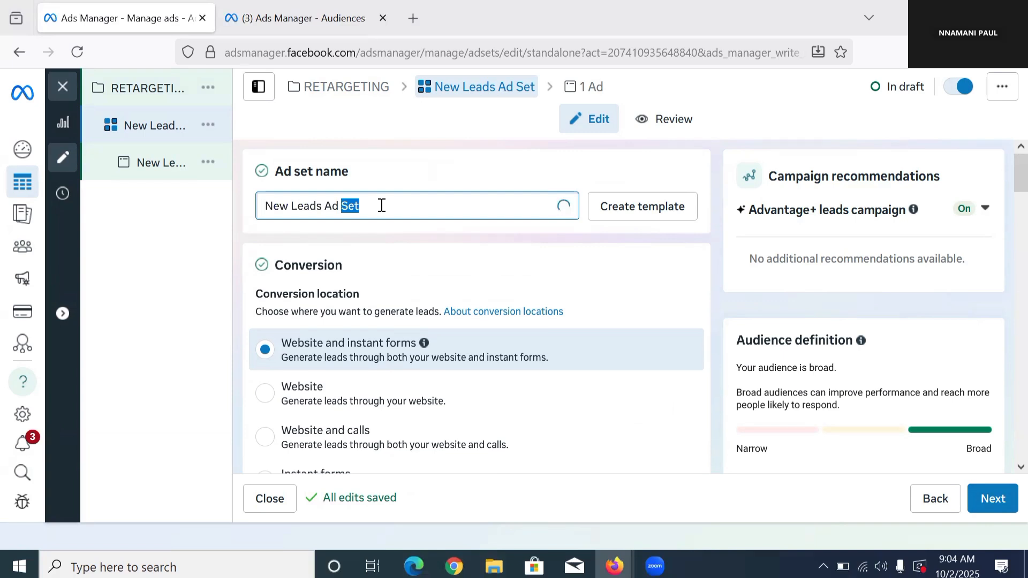
pyautogui.tripleClick(382, 205)
pyautogui.write('R')
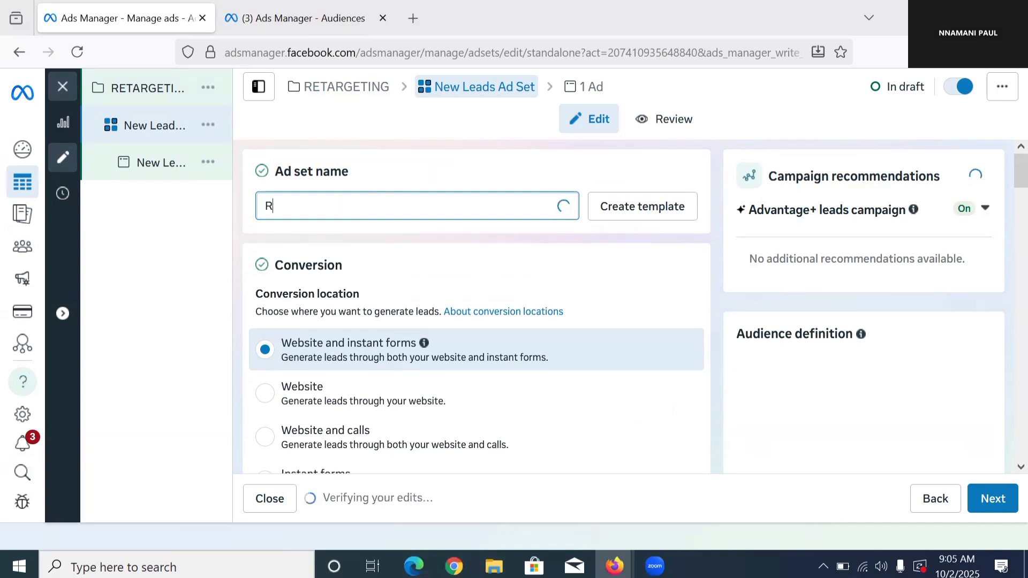
pyautogui.write('ETARGETING')
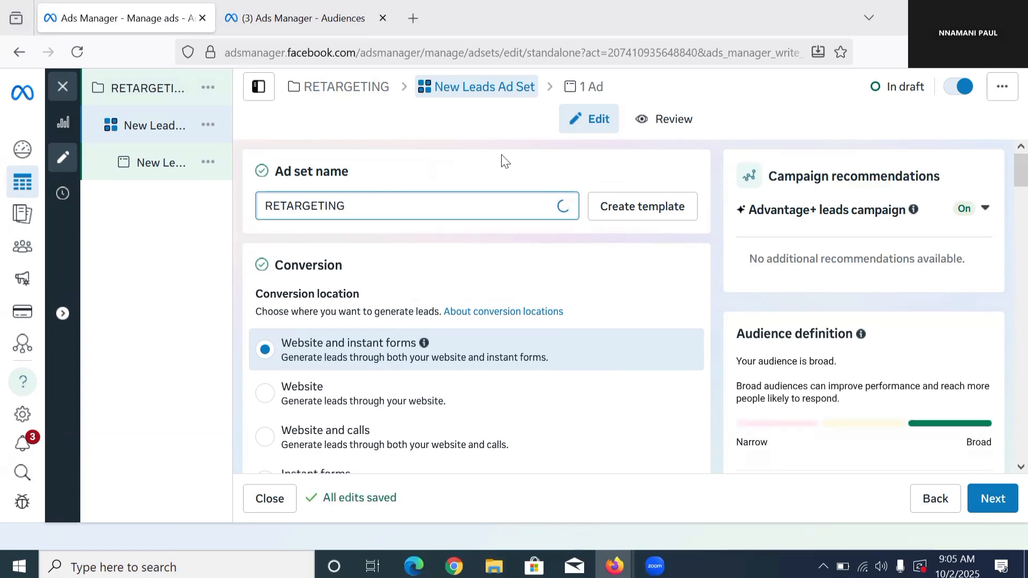
# Step: Review the ad set's conversion locations and choose Instant forms
pyautogui.scroll(-3, 449, 257)
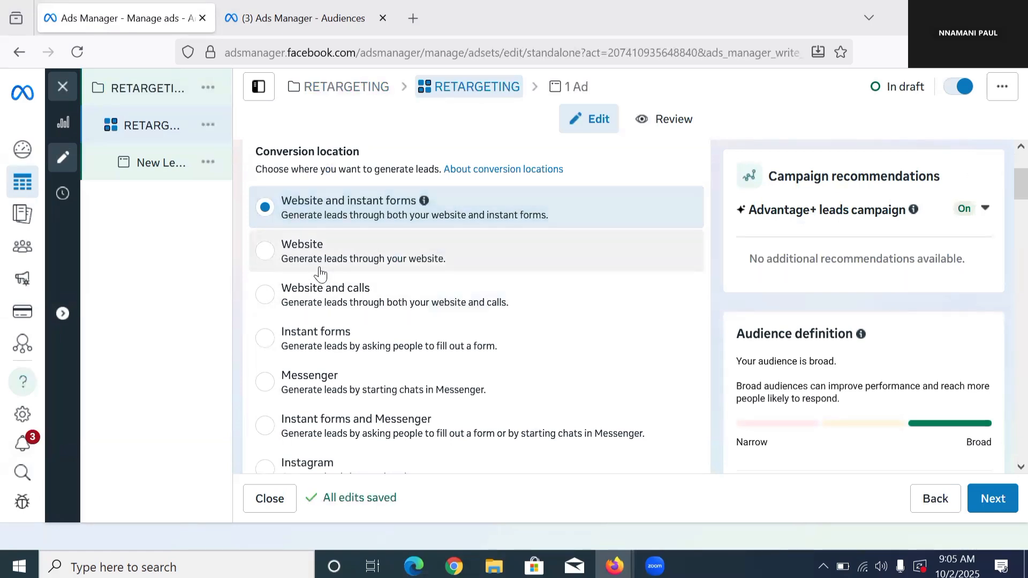
pyautogui.scroll(-2, 321, 274)
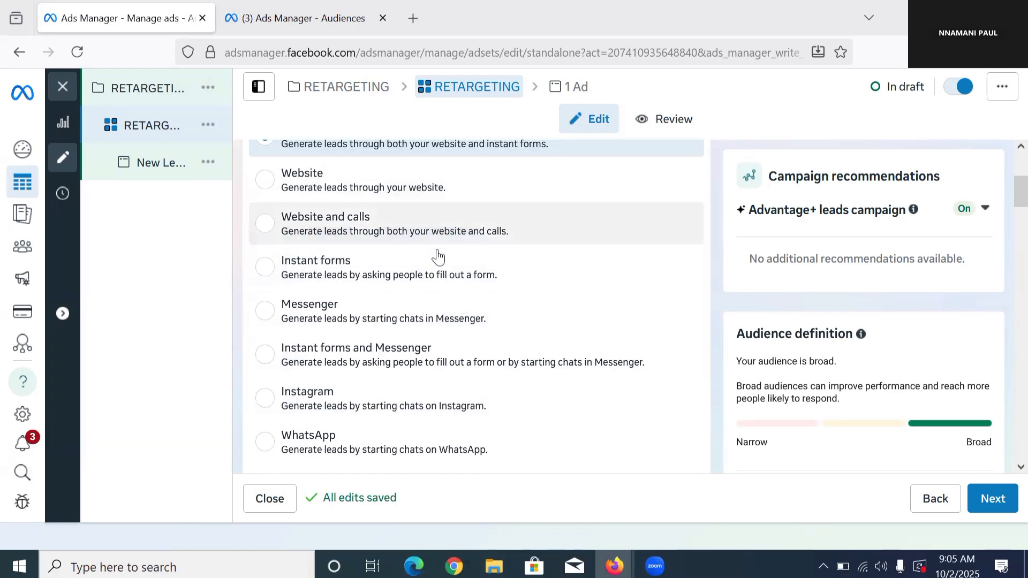
pyautogui.scroll(-5, 407, 265)
pyautogui.scroll(2, 386, 267)
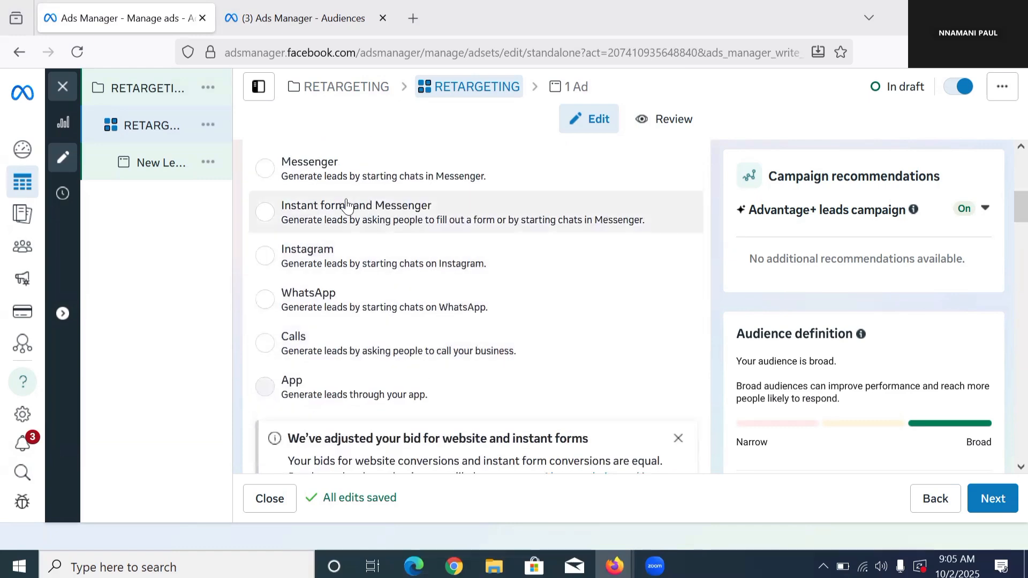
pyautogui.scroll(2, 347, 190)
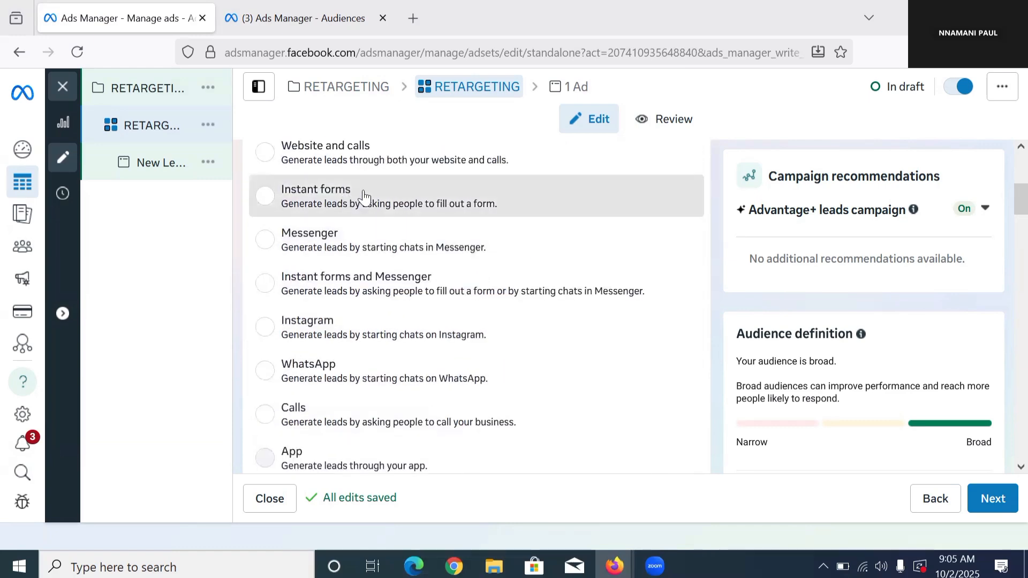
pyautogui.click(362, 211)
# Step: Choose Get Fit Mealplan as the Facebook Page to promote in the ad set
pyautogui.scroll(-6, 364, 219)
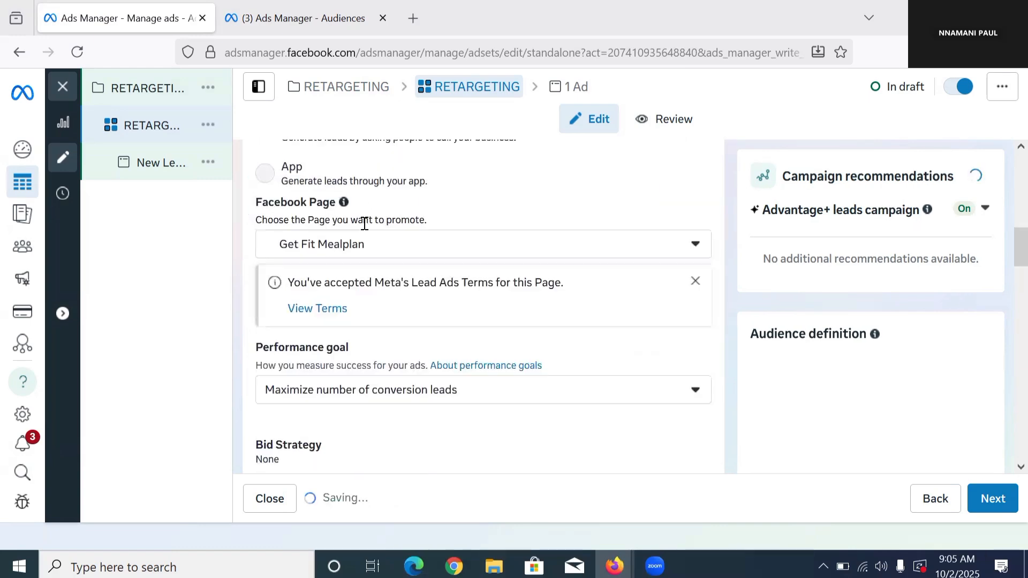
pyautogui.scroll(-1, 339, 302)
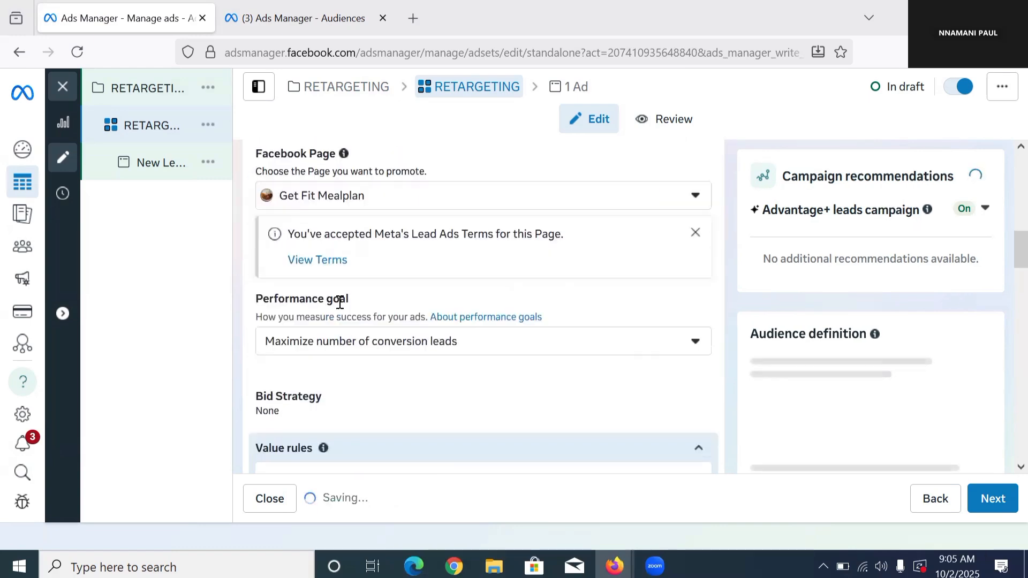
pyautogui.scroll(-3, 339, 278)
pyautogui.scroll(3, 370, 223)
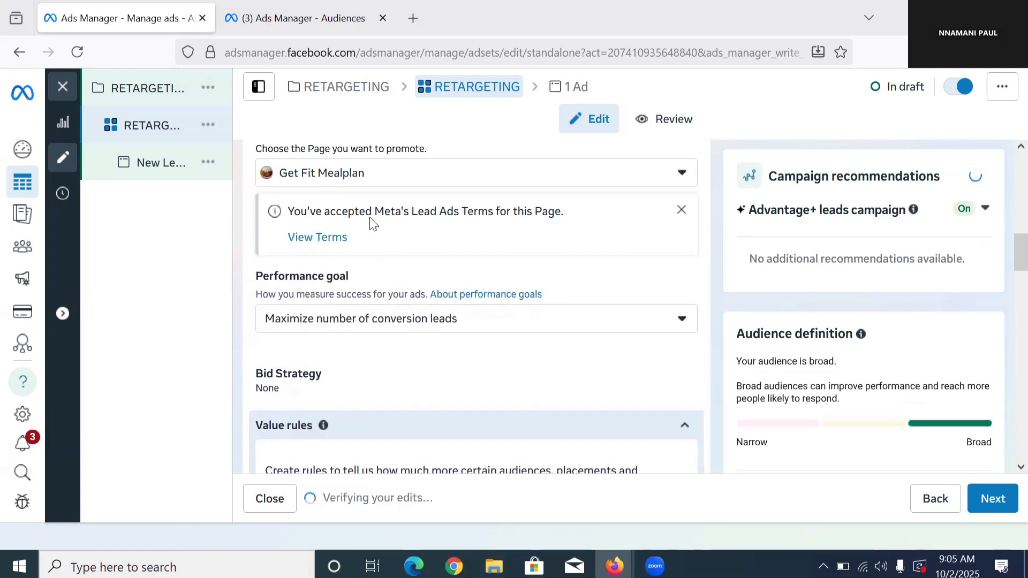
pyautogui.click(420, 182)
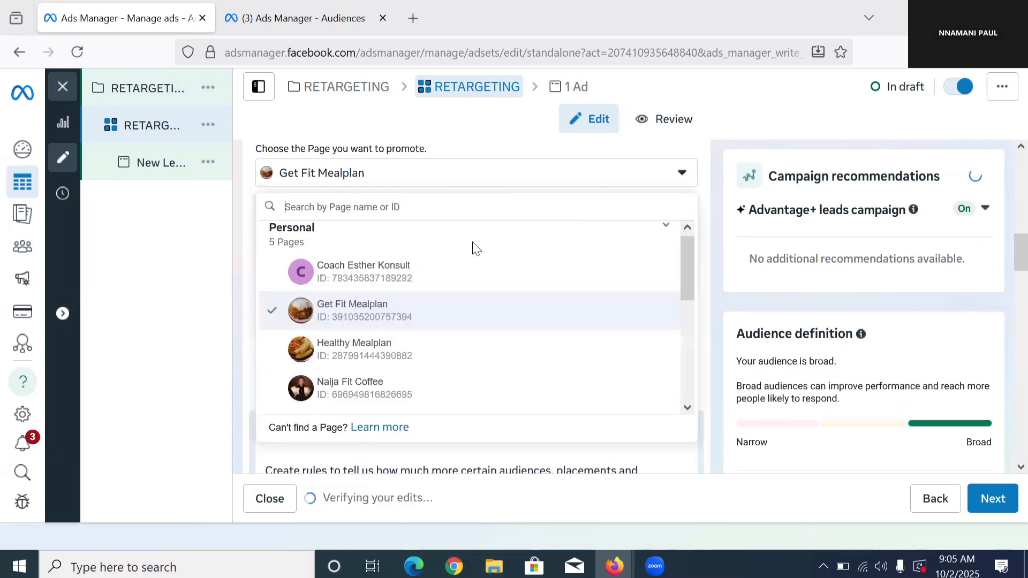
pyautogui.click(427, 300)
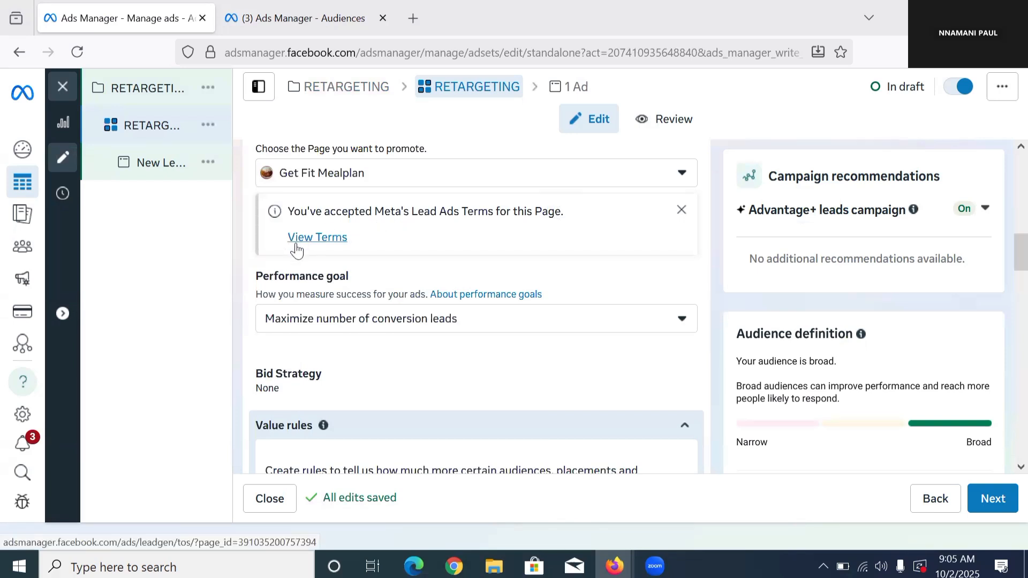
# Step: Switch the promoted Facebook Page to Coach Esther Konsult and accept Meta's Lead Ads Terms for it
pyautogui.click(465, 174)
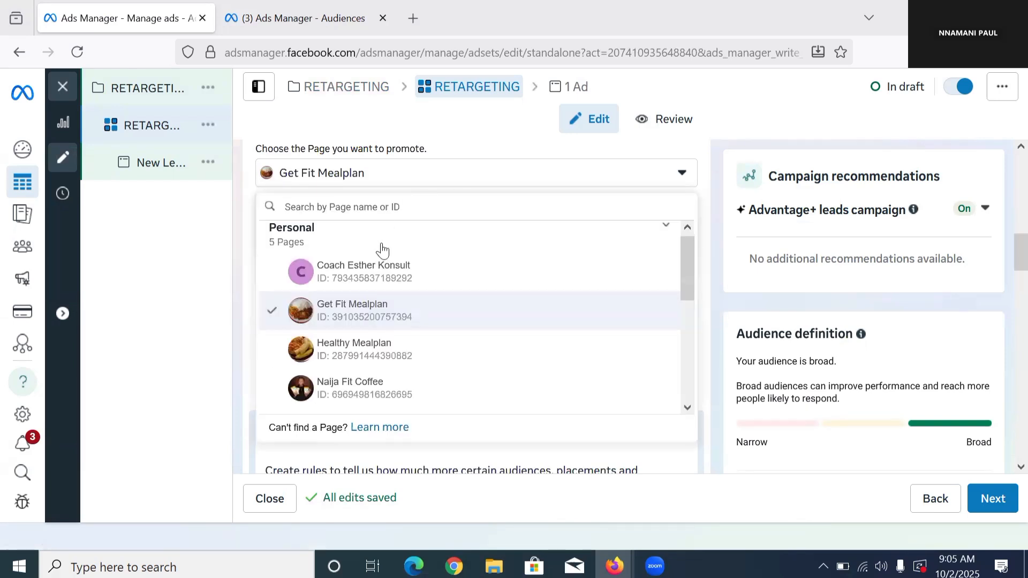
pyautogui.click(387, 272)
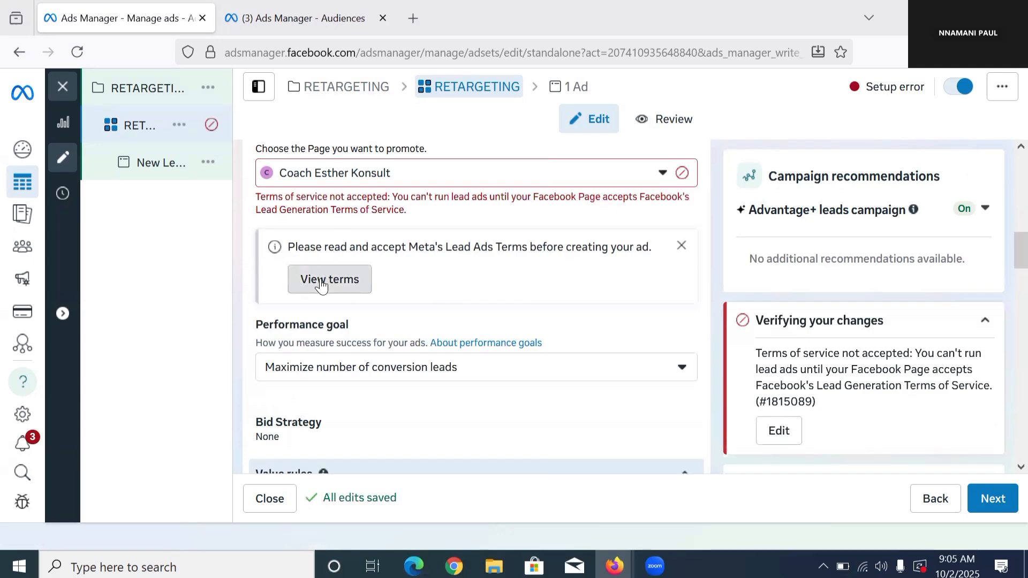
pyautogui.click(322, 284)
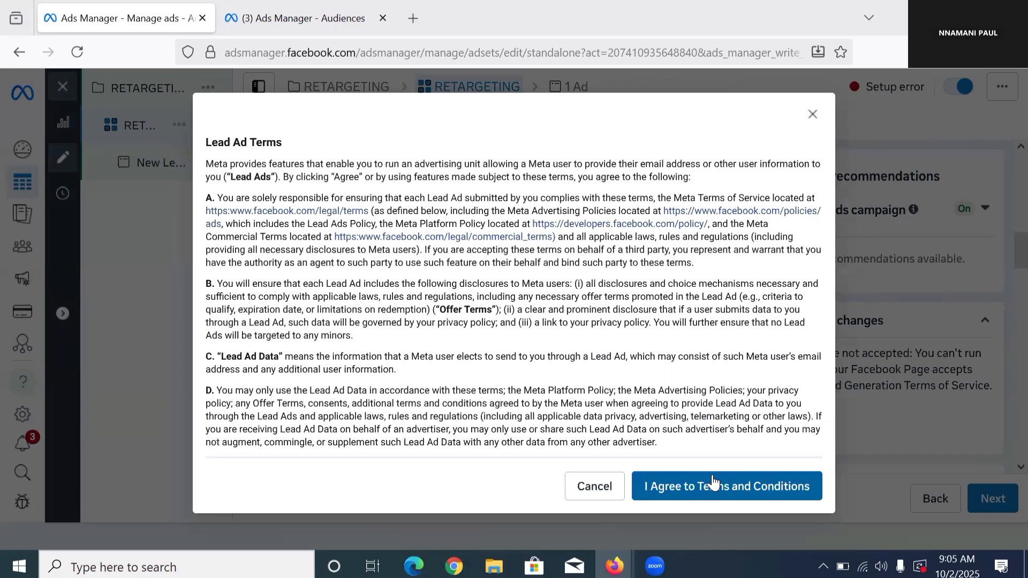
pyautogui.click(712, 480)
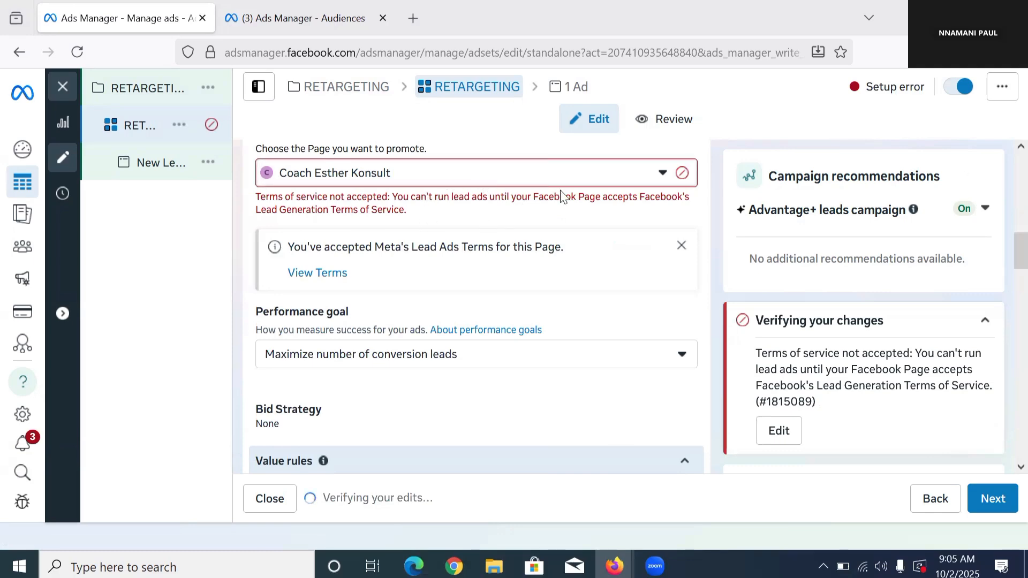
pyautogui.scroll(-2, 425, 195)
pyautogui.scroll(1, 358, 217)
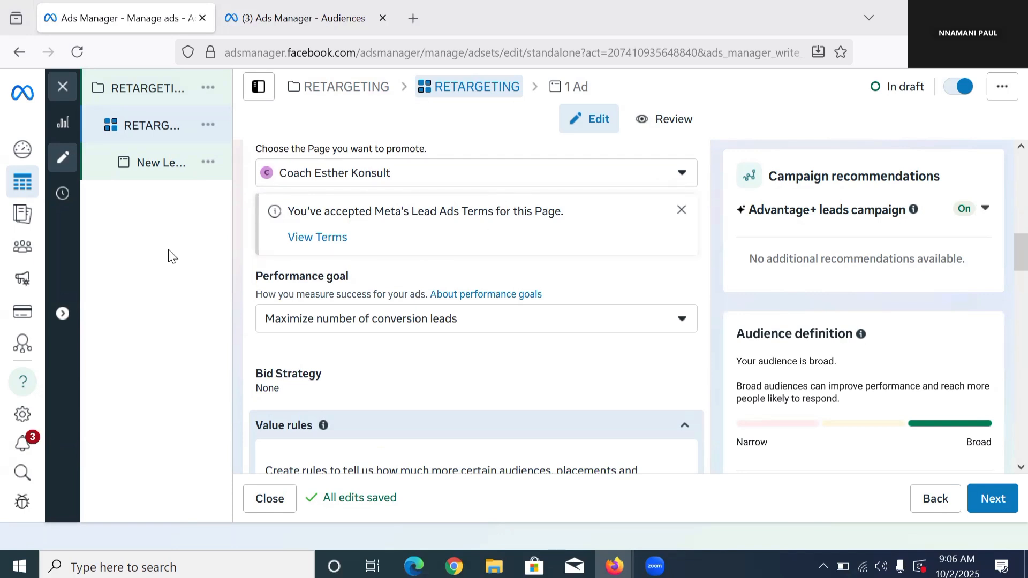
# Step: Set the ad set's performance goal to Maximize number of leads
pyautogui.click(412, 331)
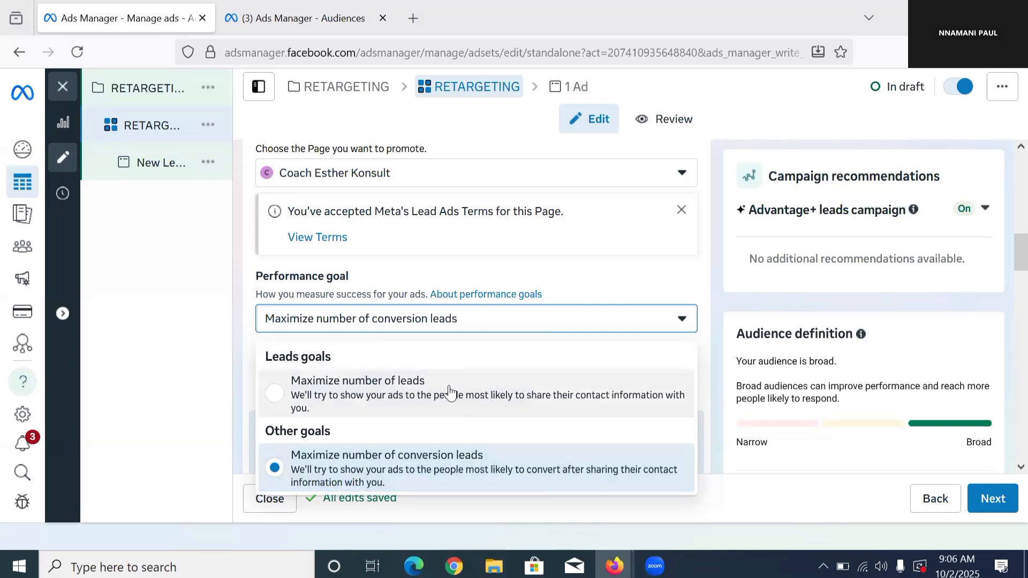
pyautogui.scroll(-5, 487, 264)
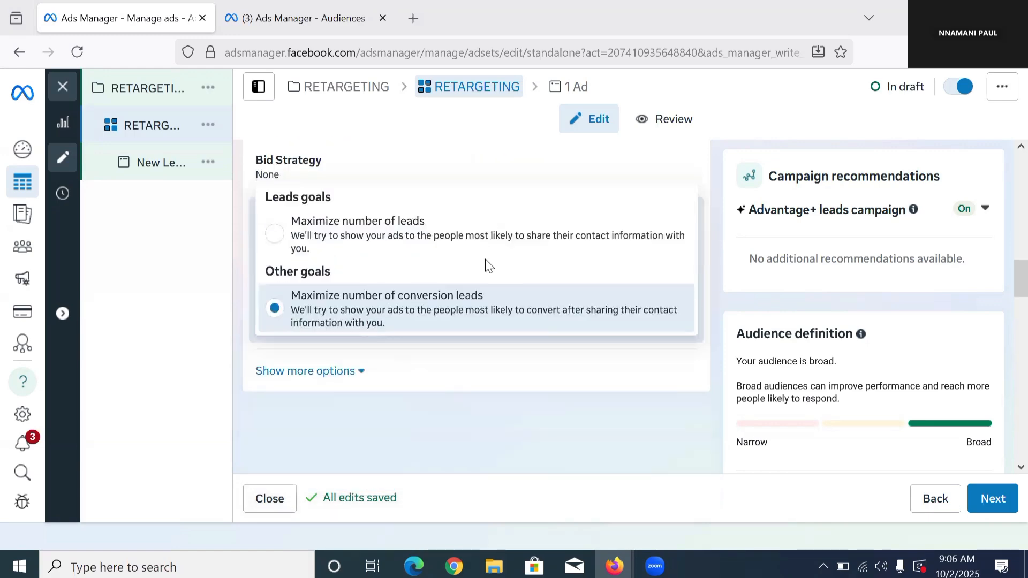
pyautogui.scroll(4, 450, 294)
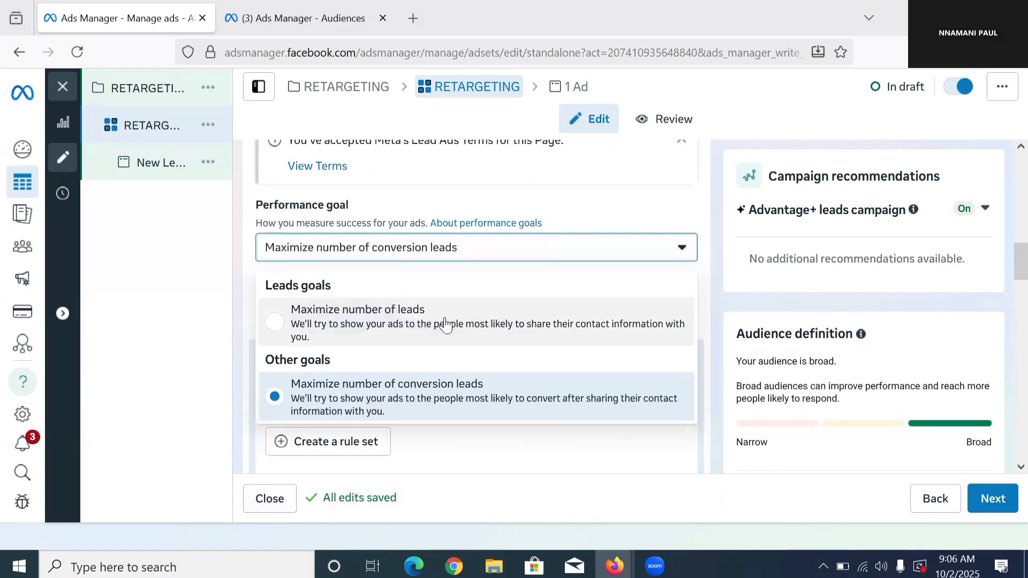
pyautogui.click(445, 324)
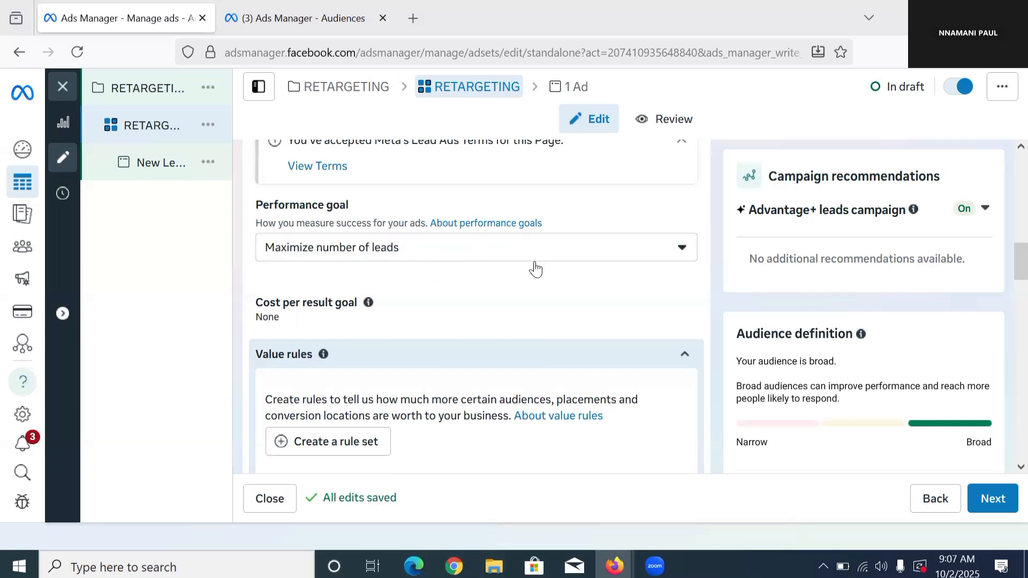
# Step: Set the ad set's budget to 2000 NGN and keep Daily budget as the budget strategy
pyautogui.scroll(-1, 544, 275)
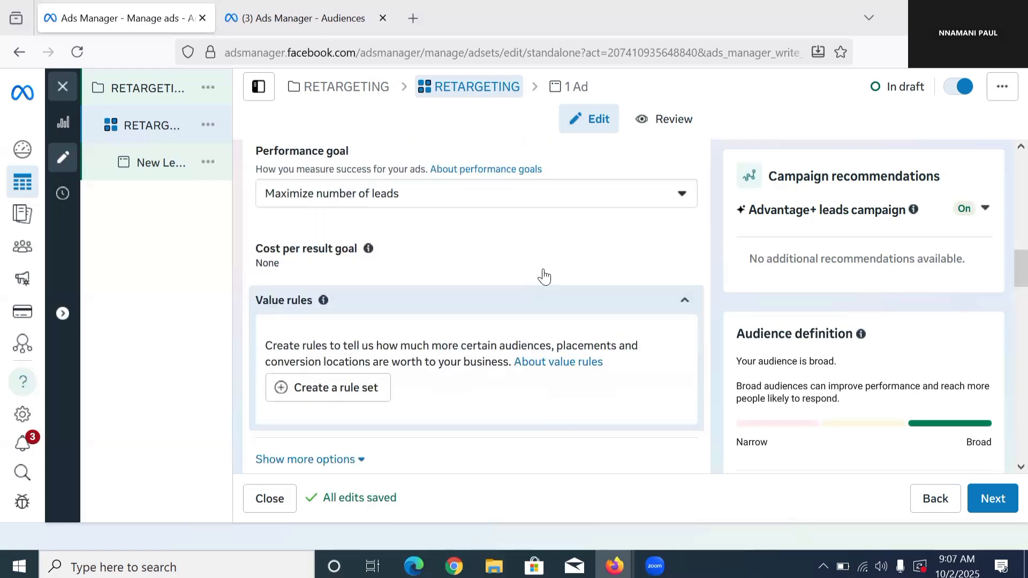
pyautogui.scroll(-5, 409, 294)
pyautogui.click(583, 328)
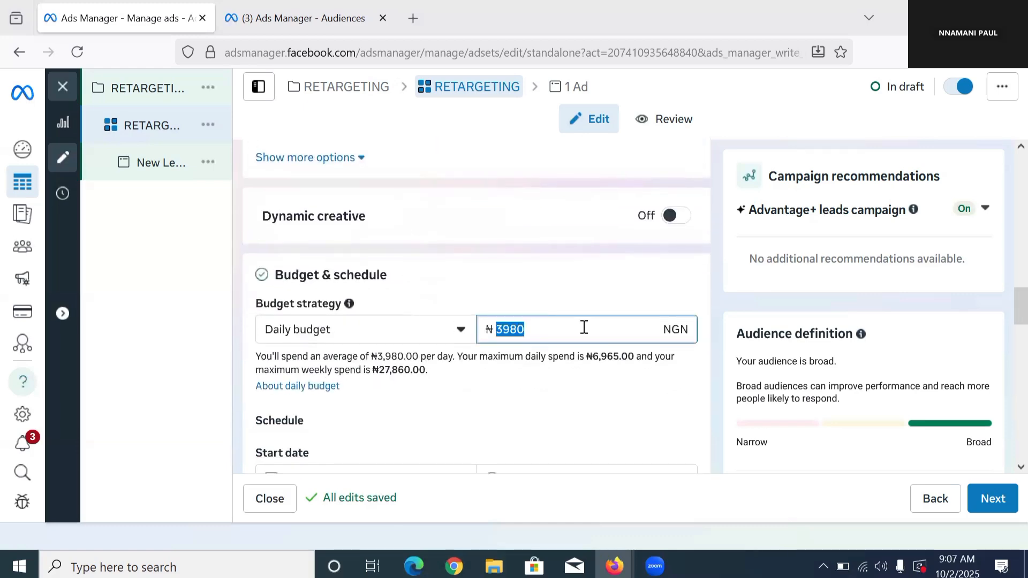
pyautogui.write('2000')
pyautogui.scroll(-3, 519, 297)
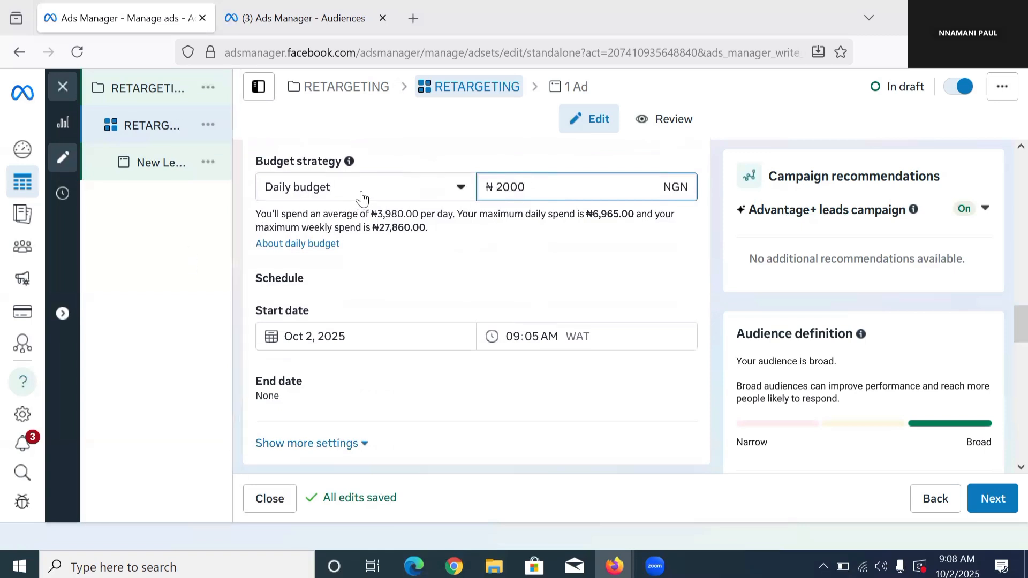
pyautogui.click(361, 197)
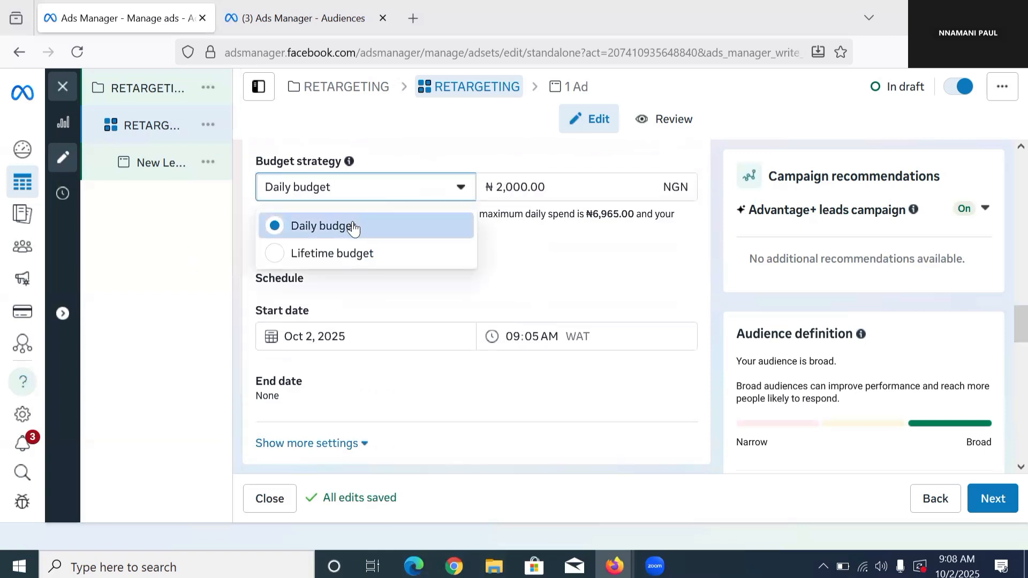
pyautogui.click(526, 296)
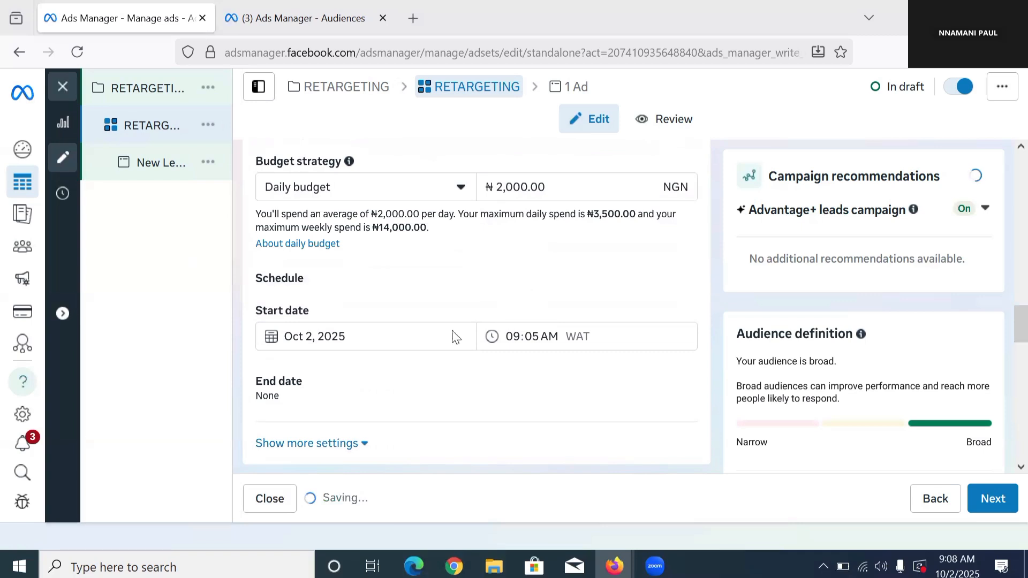
# Step: Schedule the ad set to start on Oct 3, 2025 at 04:00 AM
pyautogui.click(327, 335)
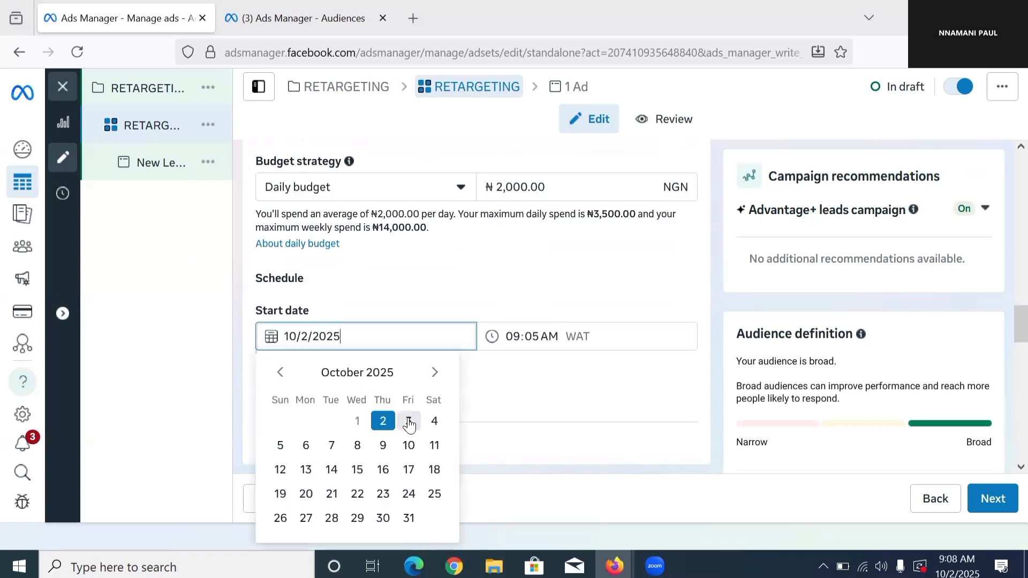
pyautogui.click(408, 422)
pyautogui.click(518, 340)
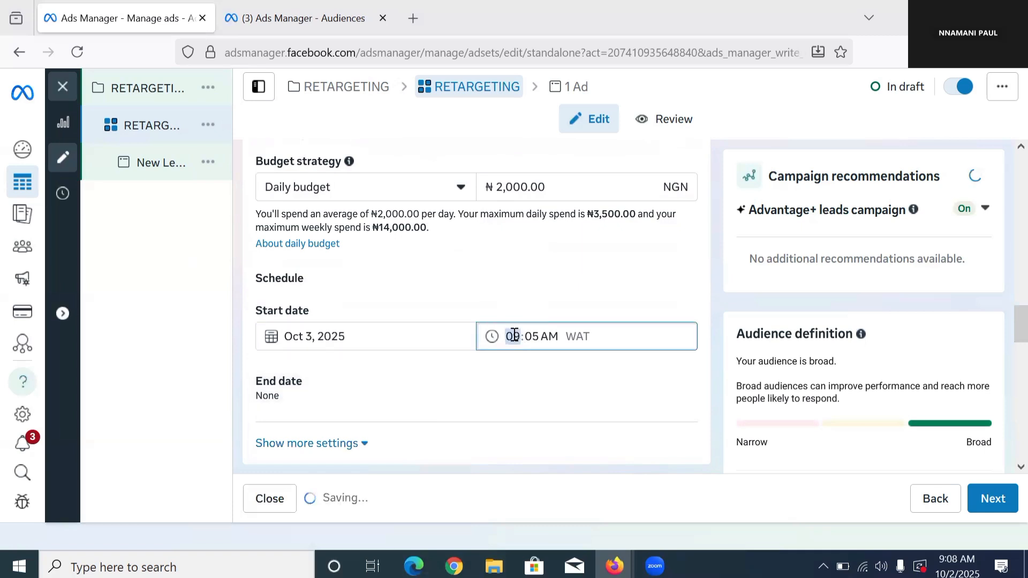
pyautogui.write('4')
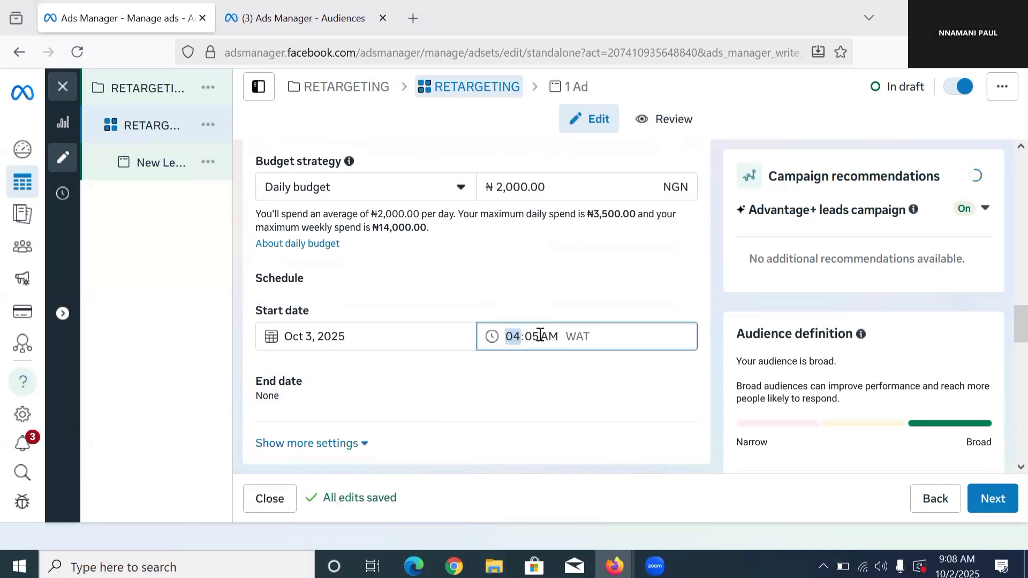
pyautogui.click(539, 335)
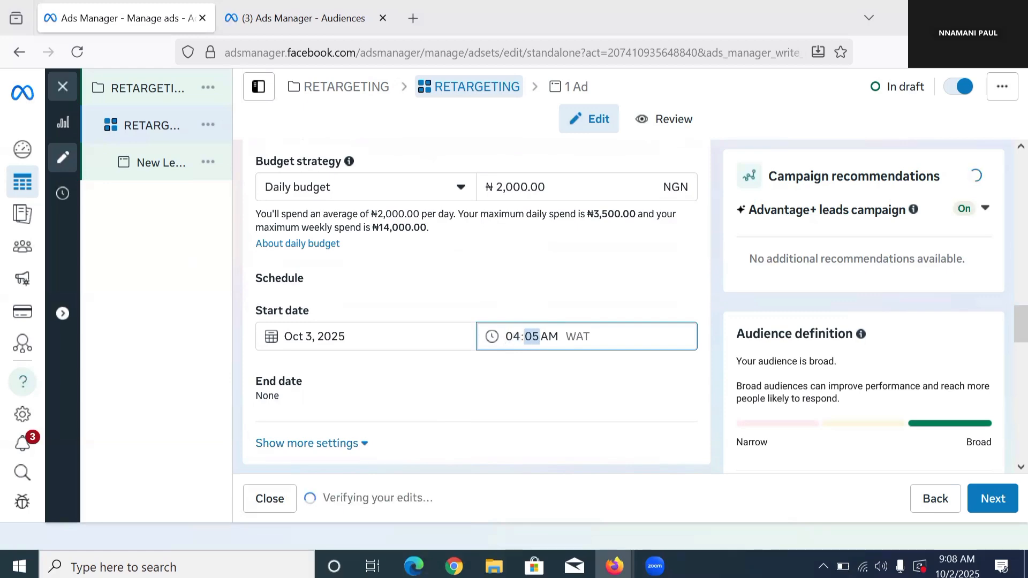
pyautogui.write('0')
# Step: Review the ad set's schedule and audience controls, including the locations the audience targets
pyautogui.scroll(-4, 540, 337)
pyautogui.scroll(-2, 509, 293)
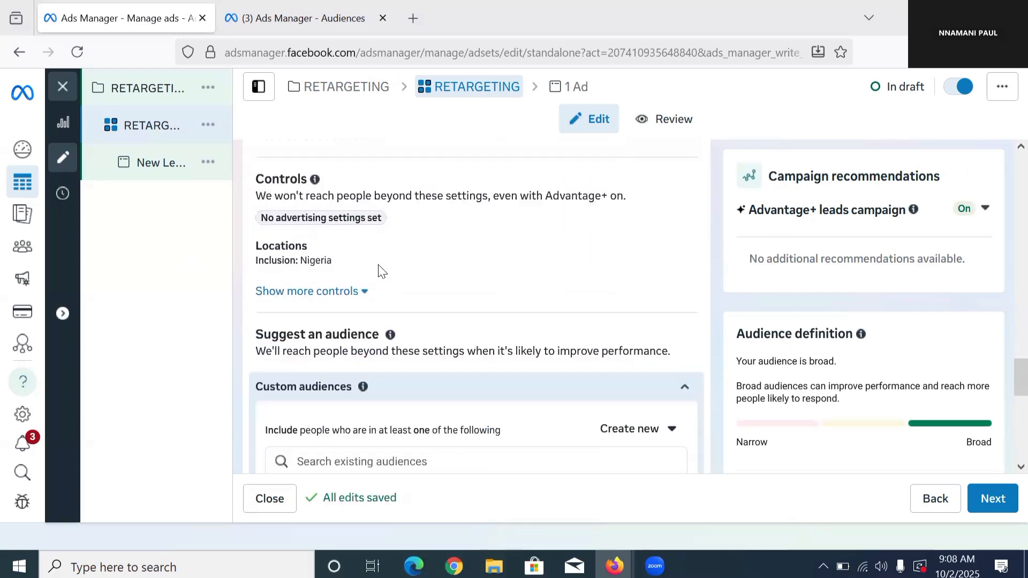
pyautogui.scroll(2, 378, 271)
pyautogui.scroll(2, 418, 267)
pyautogui.scroll(1, 417, 268)
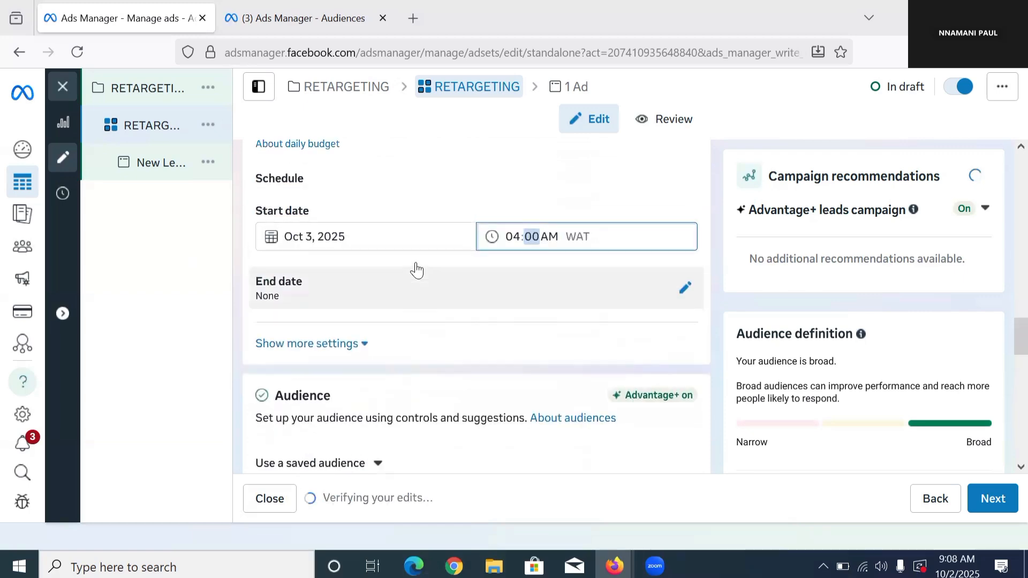
pyautogui.scroll(-5, 418, 265)
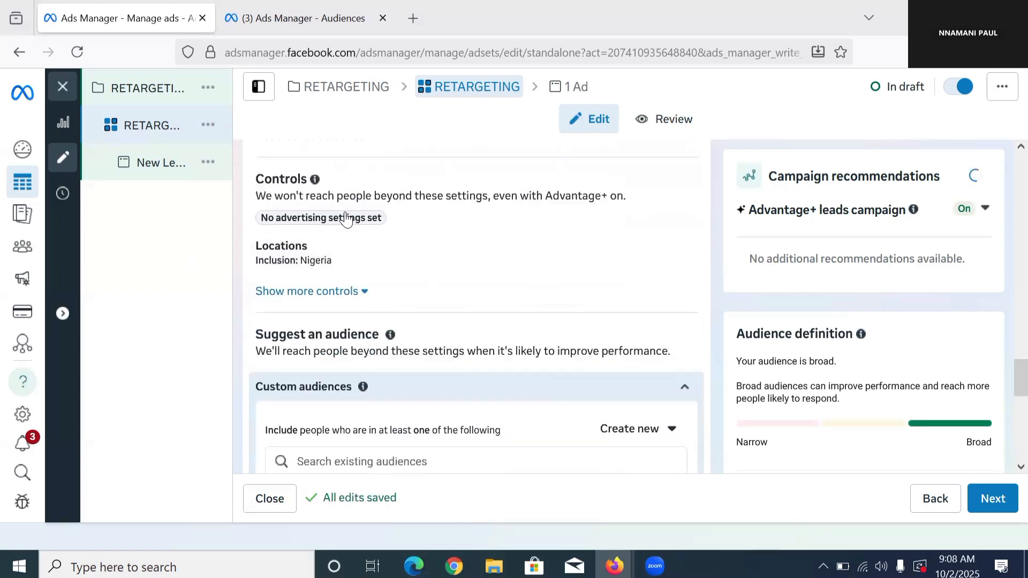
pyautogui.scroll(1, 460, 286)
pyautogui.scroll(-2, 464, 285)
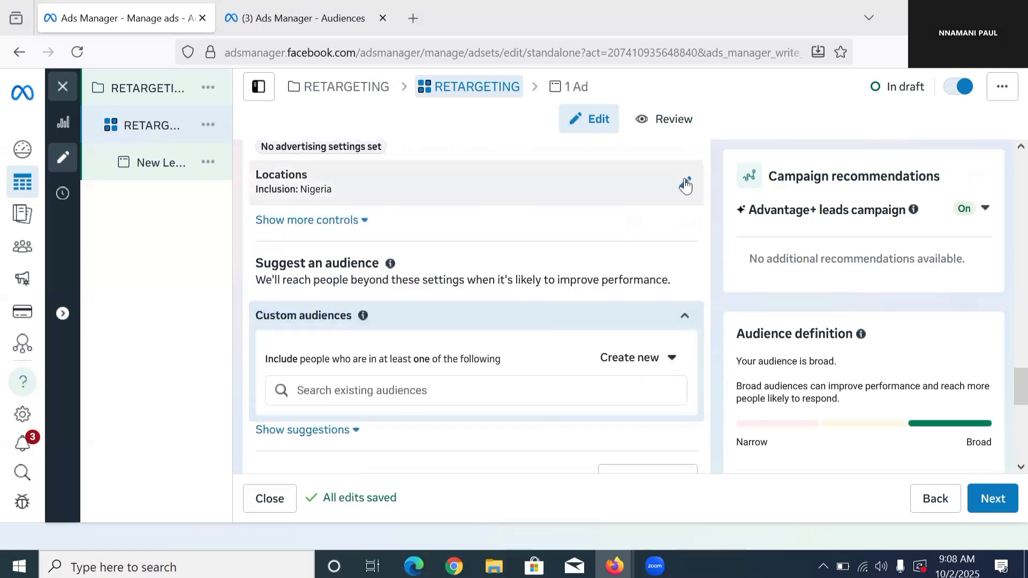
pyautogui.click(683, 183)
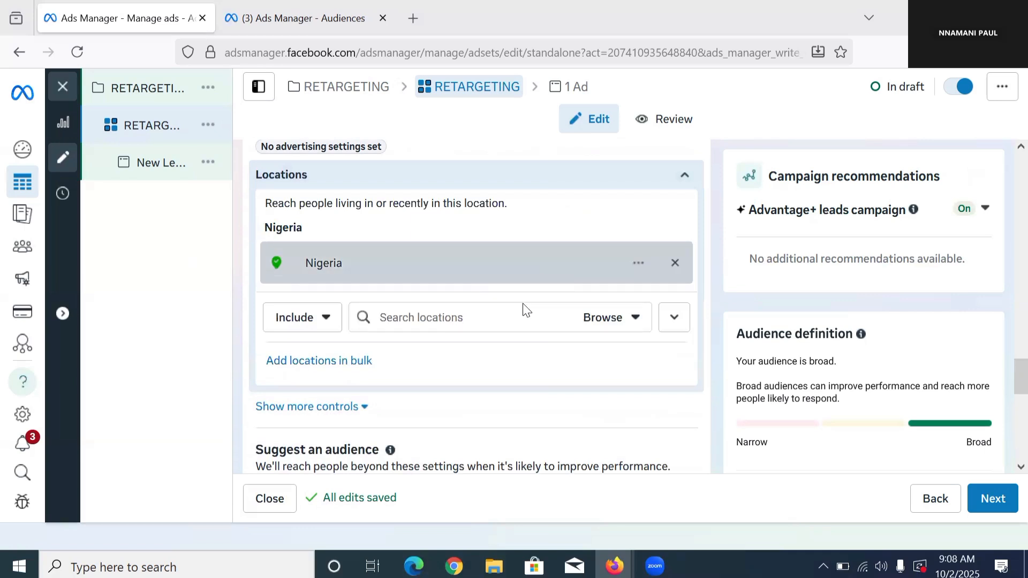
pyautogui.click(683, 177)
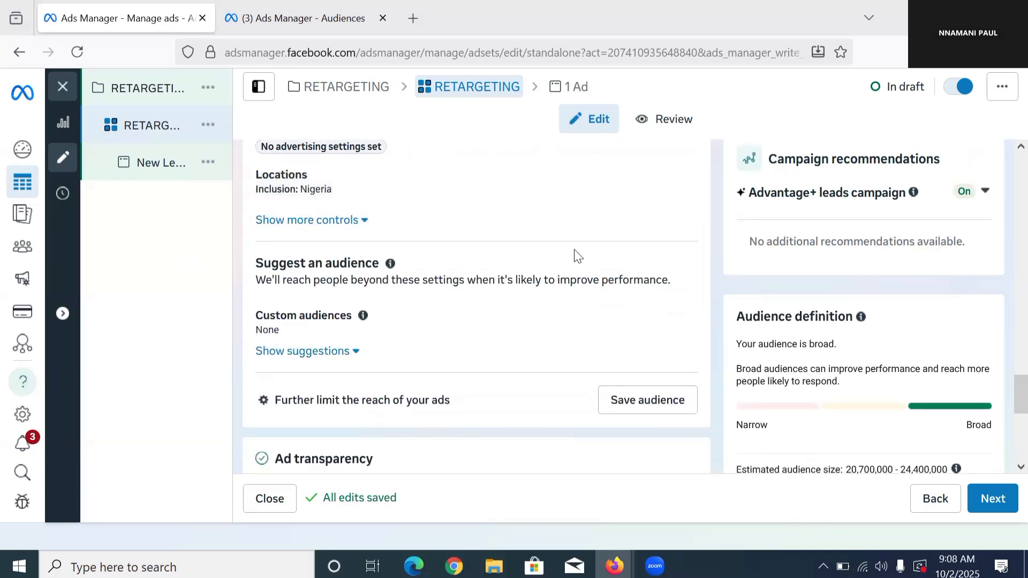
# Step: Include the SHC PAGE ENGAGERS 360 DAY 2025 custom audience in the ad set's suggested audience
pyautogui.scroll(-1, 434, 335)
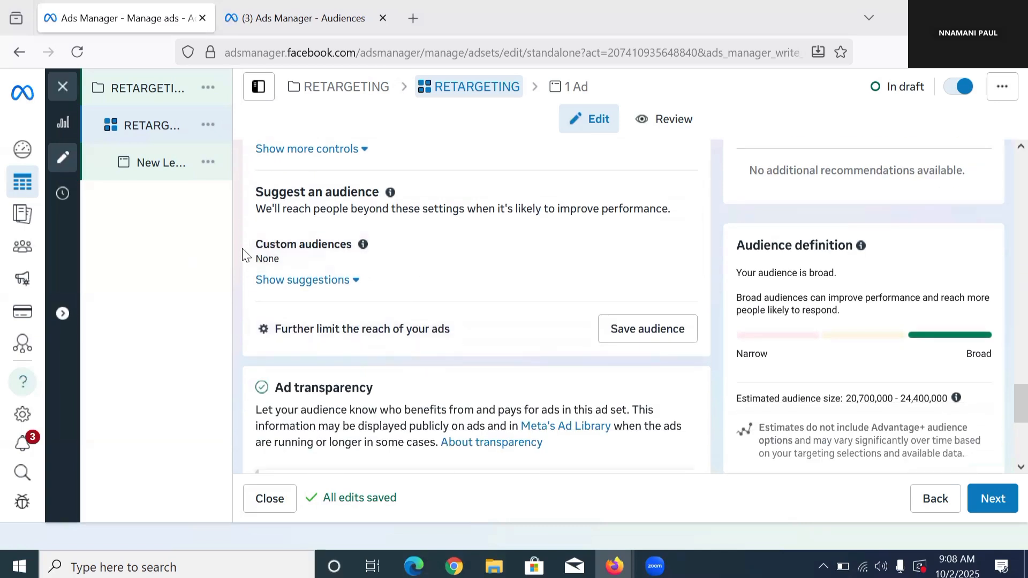
pyautogui.moveTo(253, 245); pyautogui.dragTo(368, 260)
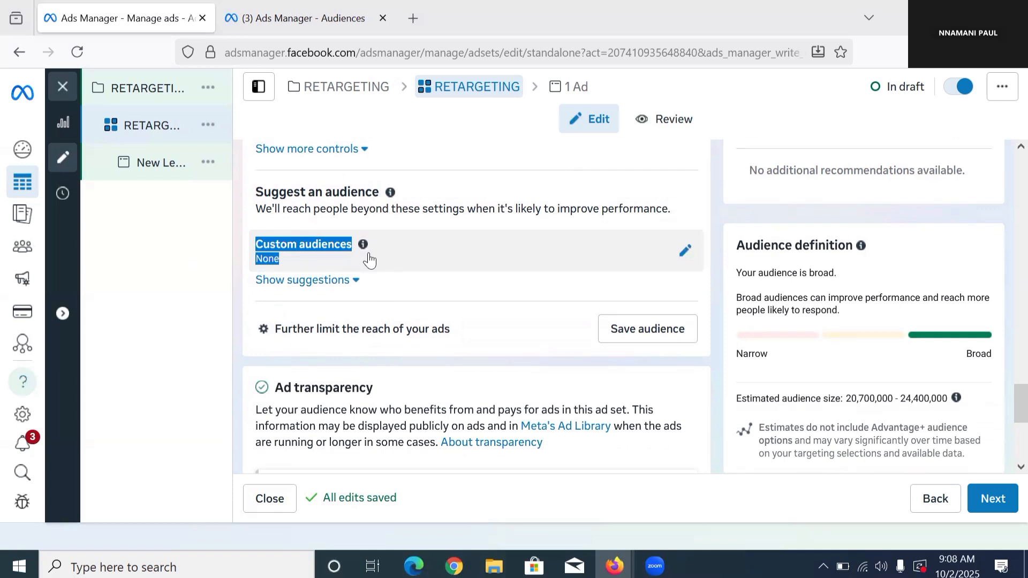
pyautogui.click(683, 252)
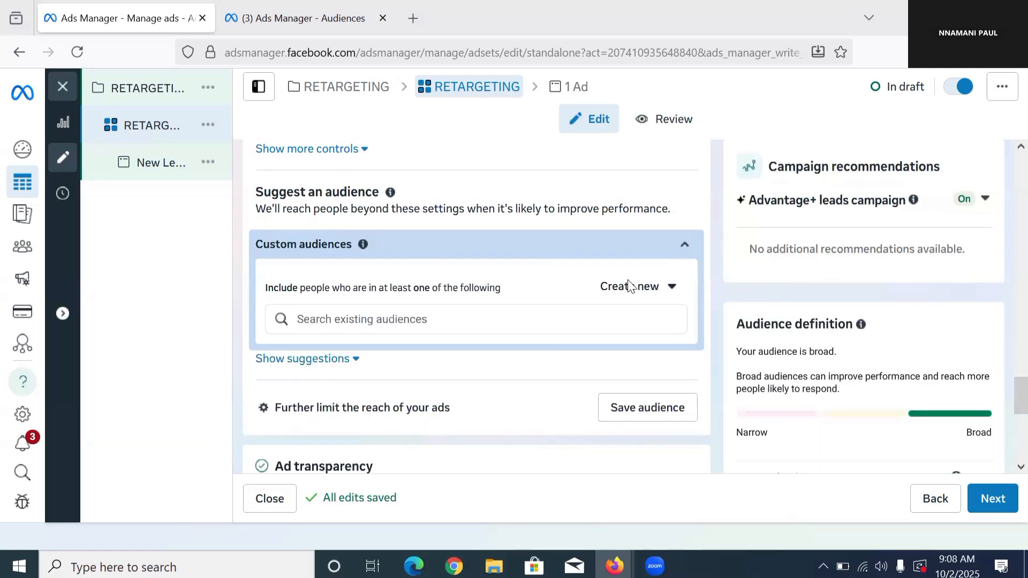
pyautogui.click(437, 320)
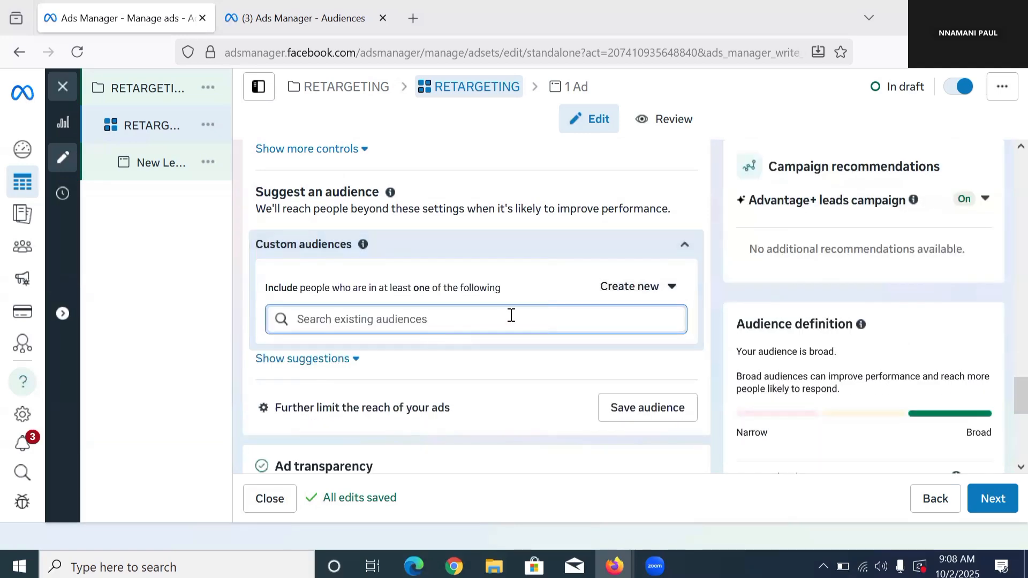
pyautogui.click(598, 319)
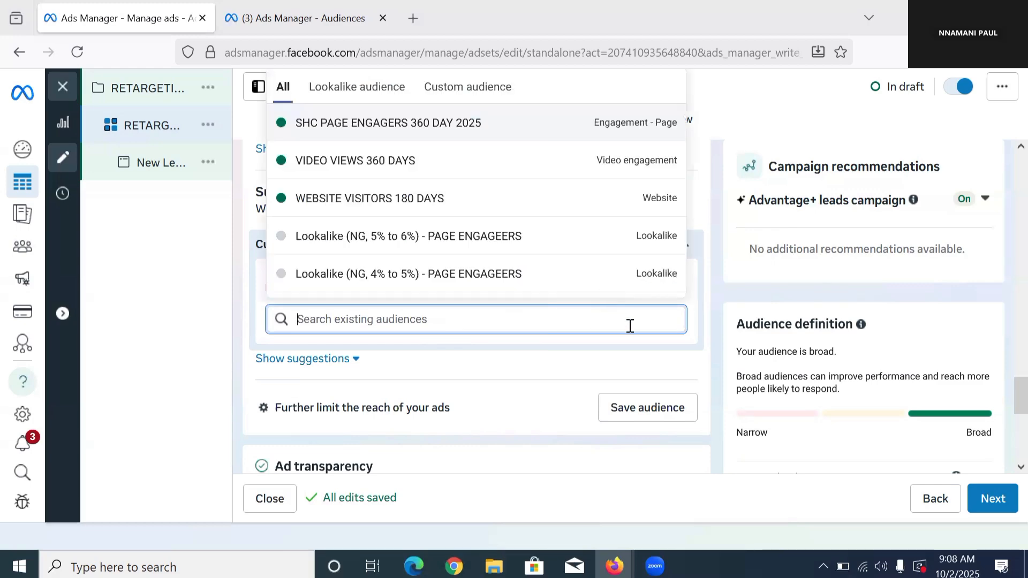
pyautogui.click(624, 325)
pyautogui.click(613, 322)
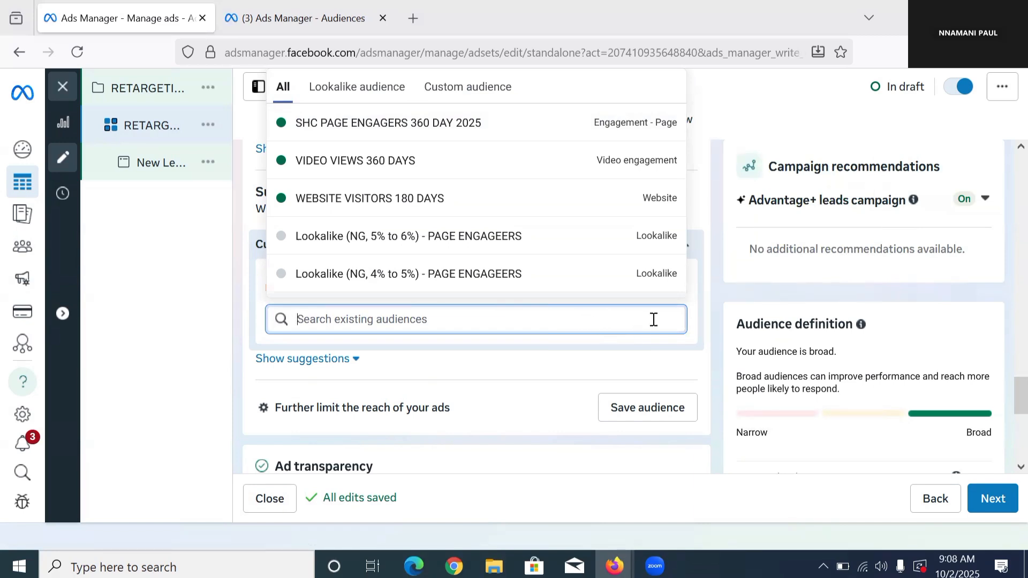
pyautogui.click(478, 91)
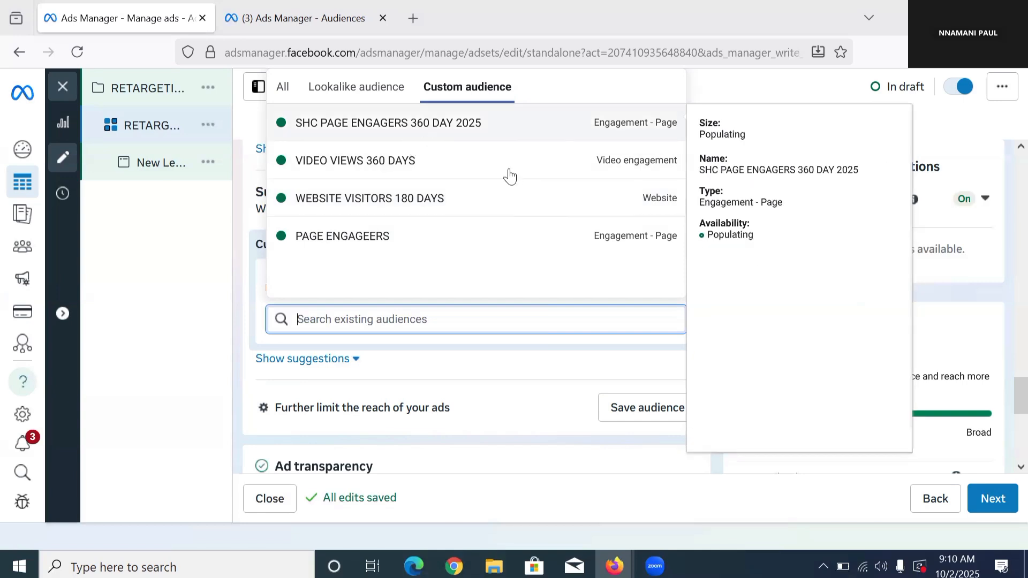
pyautogui.click(487, 200)
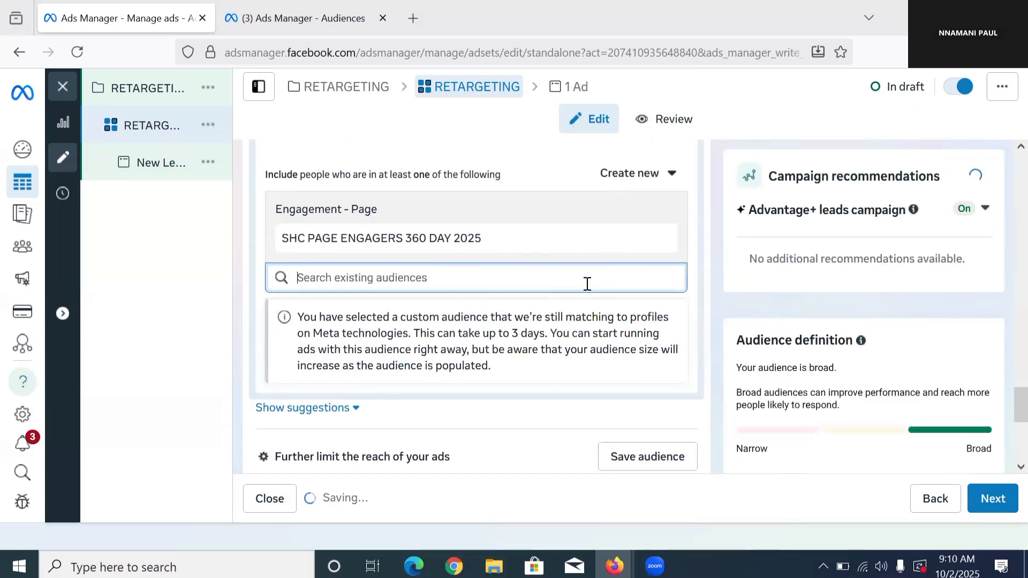
# Step: Include the WEBSITE VISITORS 180 DAYS and VIDEO VIEWS 360 DAYS custom audiences in the ad set's suggested audience
pyautogui.click(615, 280)
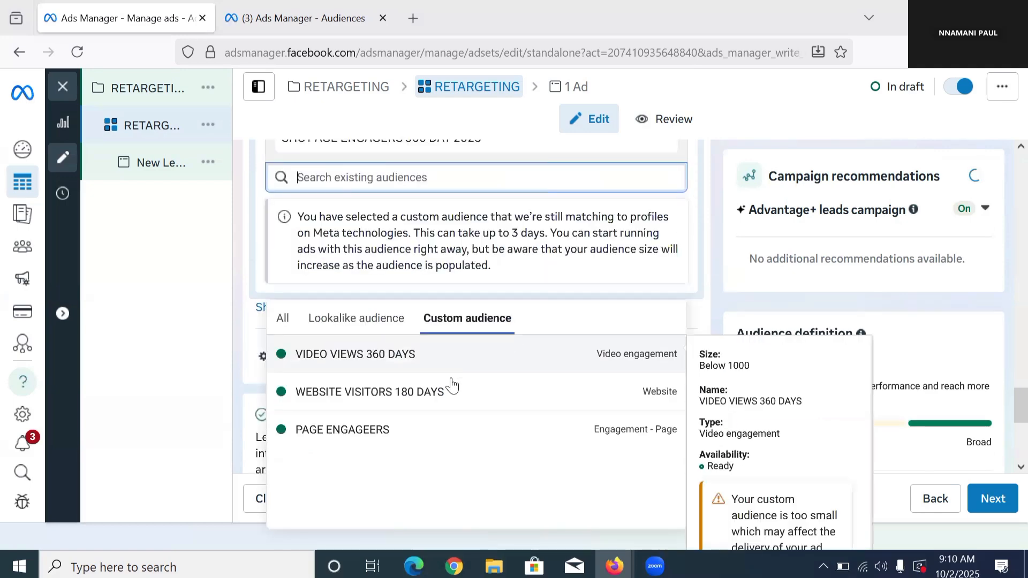
pyautogui.click(452, 394)
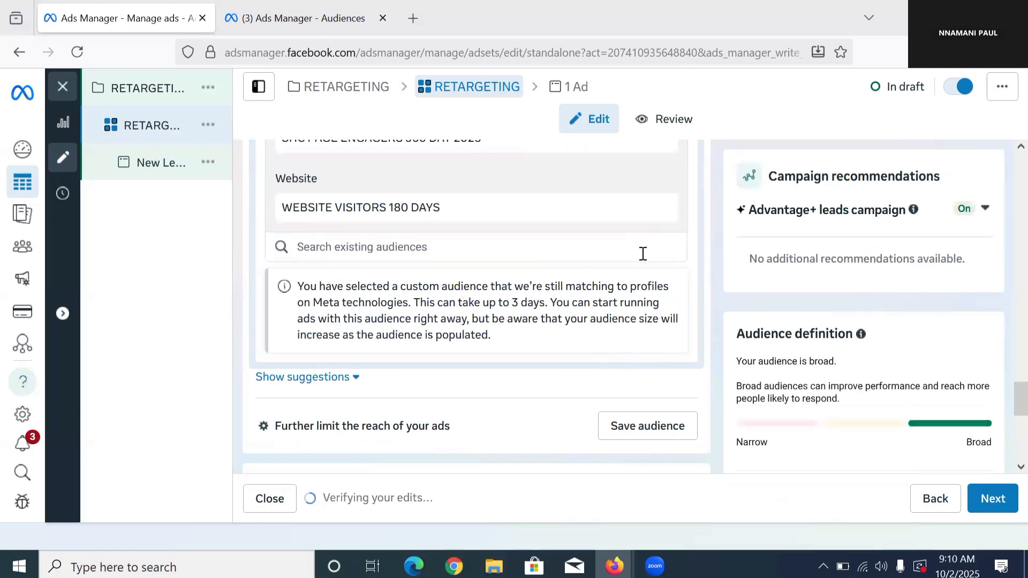
pyautogui.click(642, 253)
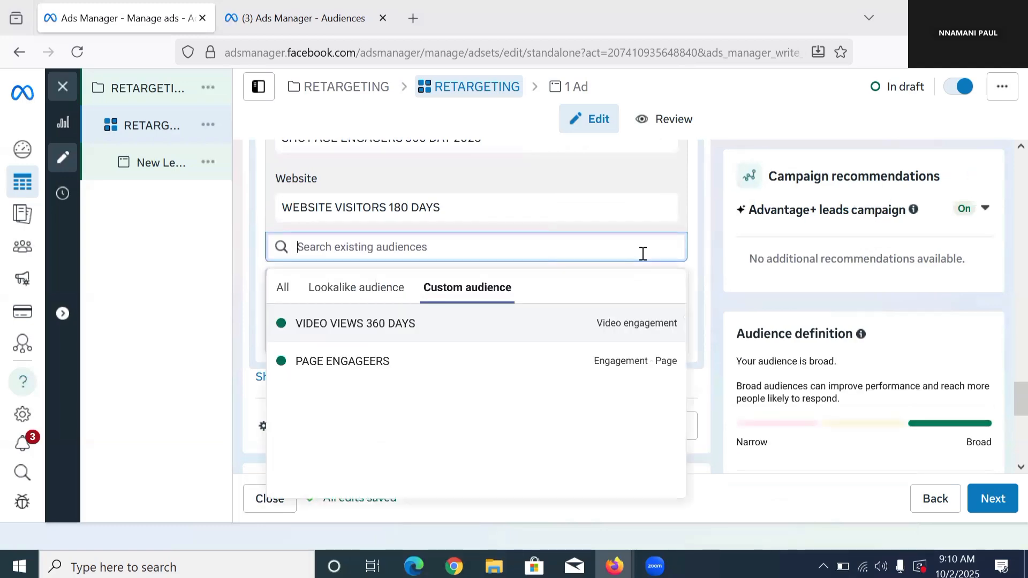
pyautogui.click(436, 328)
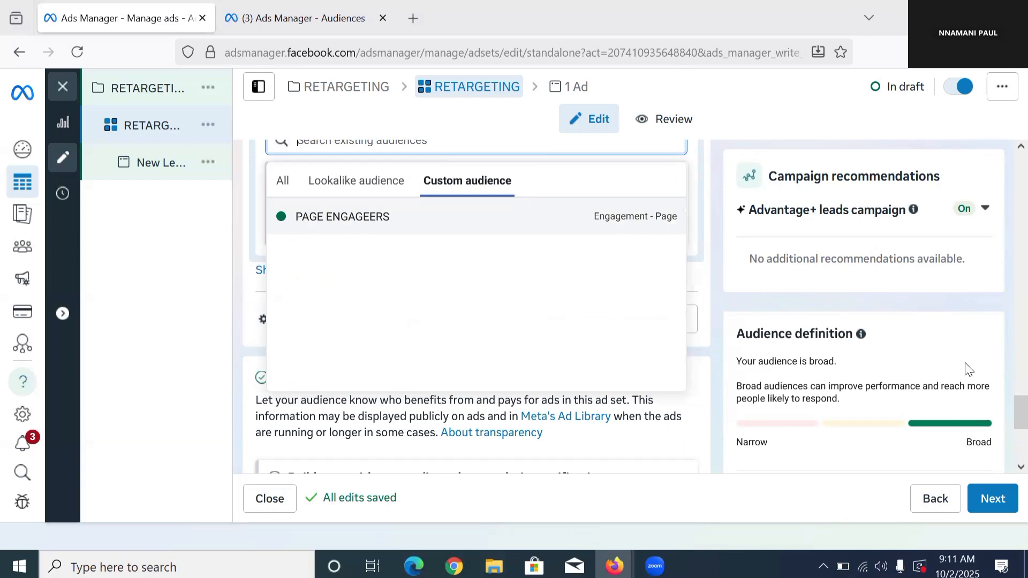
# Step: Review the included custom audiences, the age, gender and detailed targeting suggestions, and the ad transparency section of the ad set
pyautogui.scroll(-5, 959, 369)
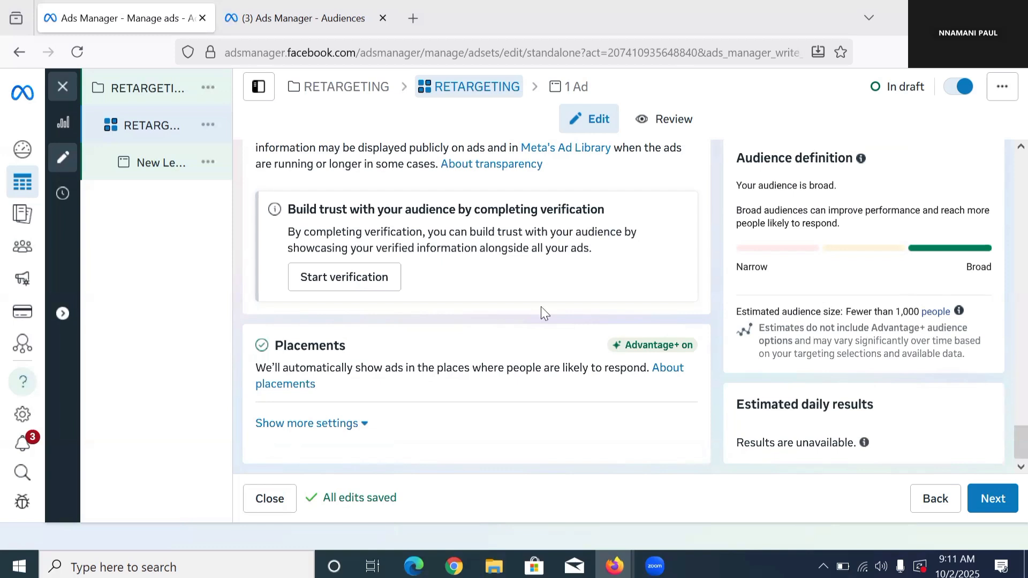
pyautogui.scroll(3, 542, 308)
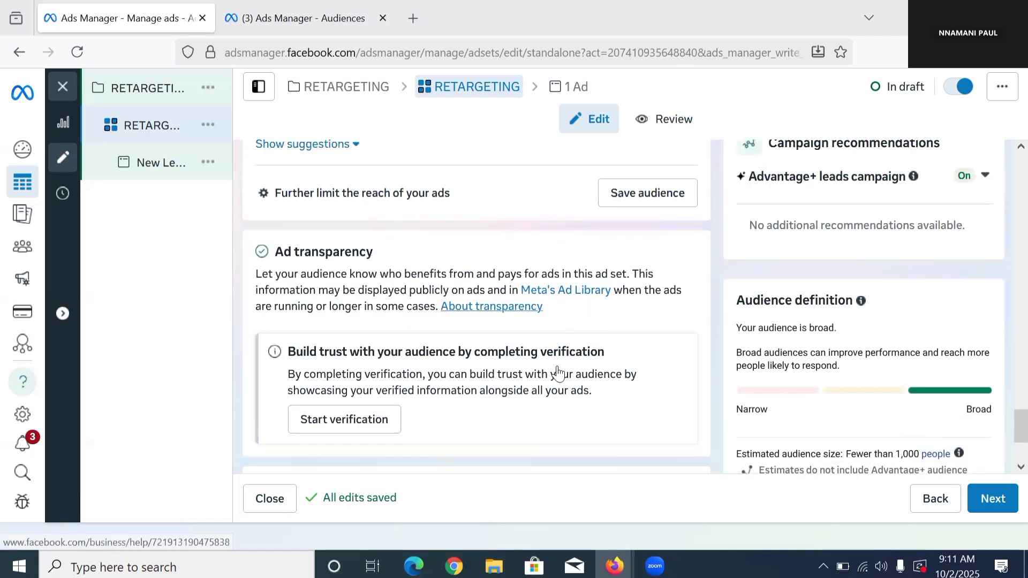
pyautogui.scroll(4, 624, 221)
pyautogui.click(626, 219)
pyautogui.scroll(-5, 616, 230)
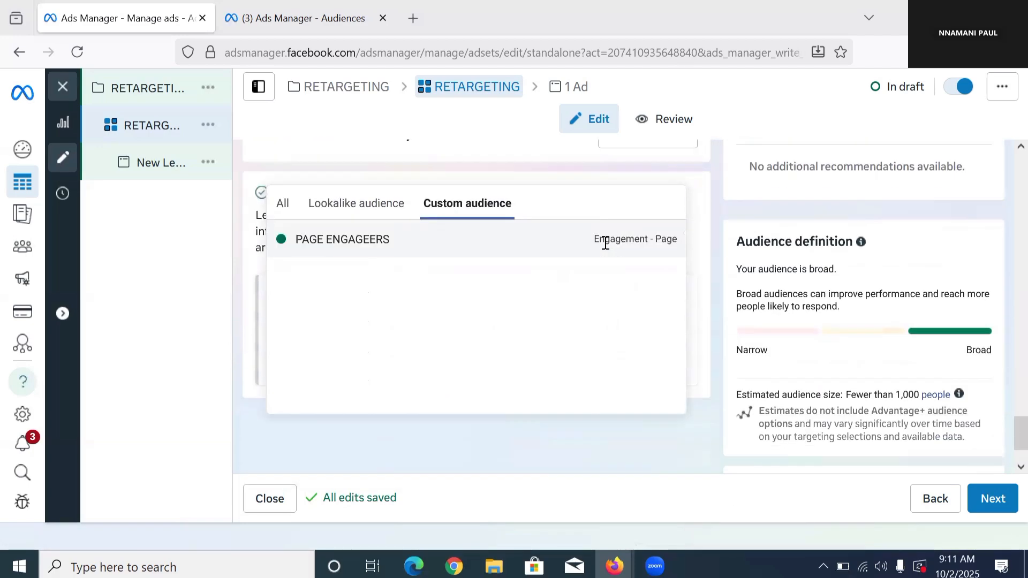
pyautogui.scroll(5, 715, 242)
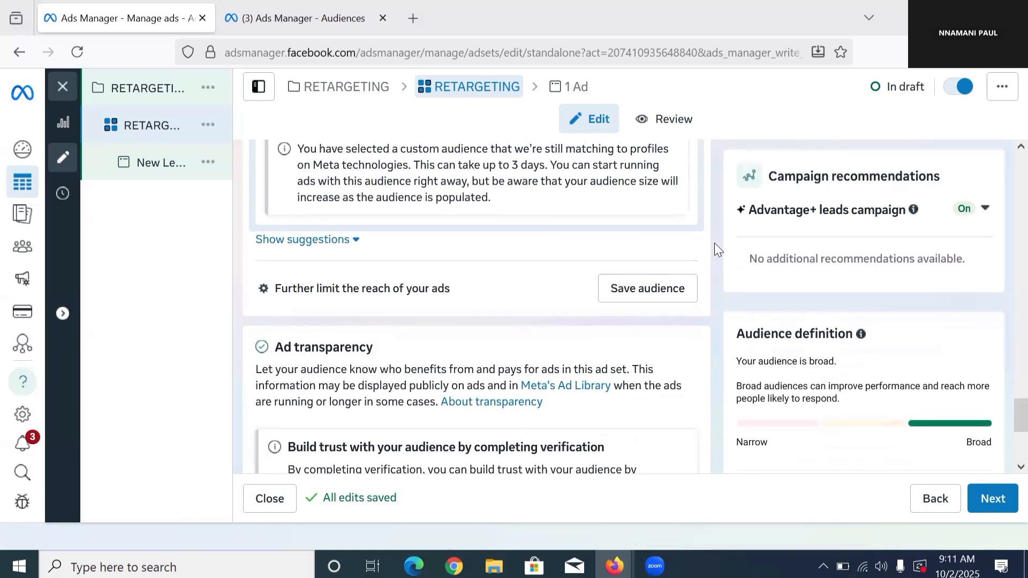
pyautogui.click(233, 228)
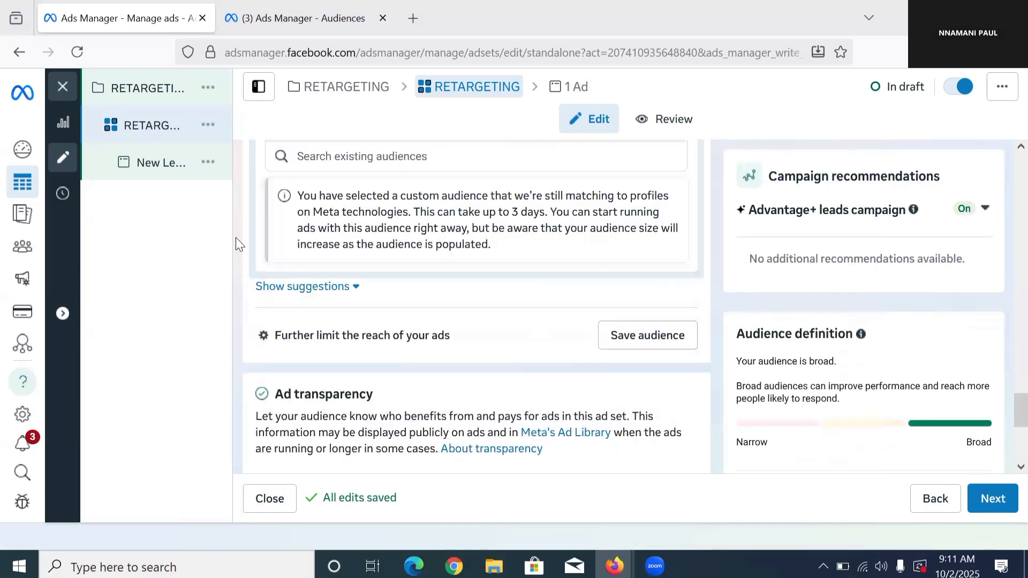
pyautogui.click(321, 287)
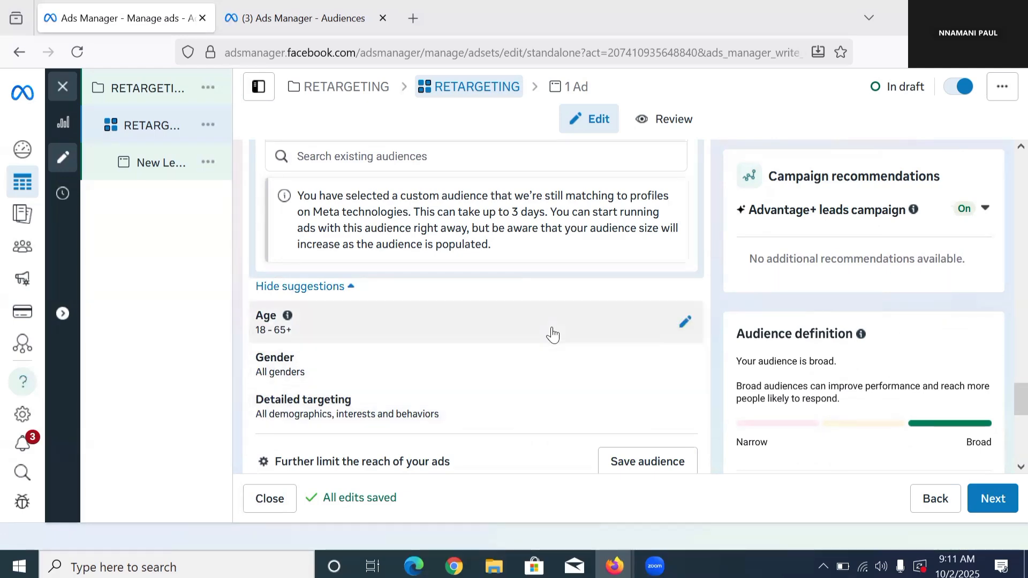
pyautogui.scroll(4, 517, 300)
pyautogui.scroll(3, 453, 282)
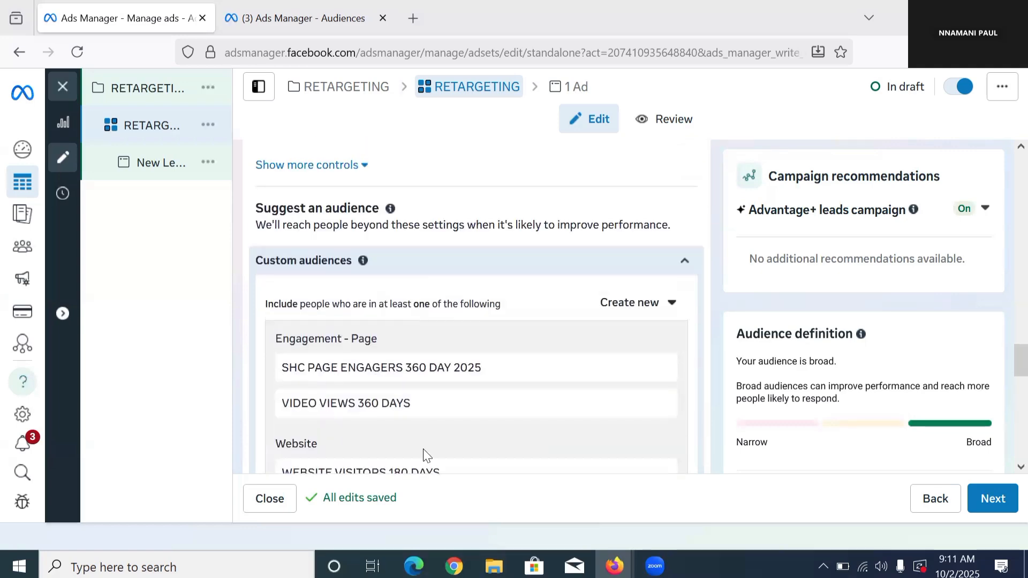
pyautogui.scroll(-5, 590, 360)
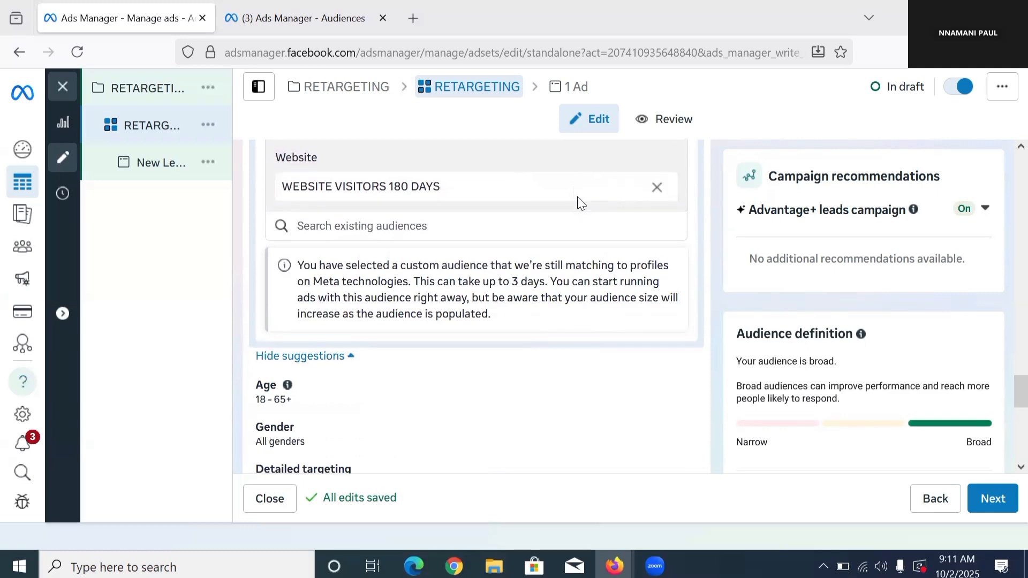
pyautogui.scroll(-10, 581, 202)
pyautogui.scroll(-1, 543, 319)
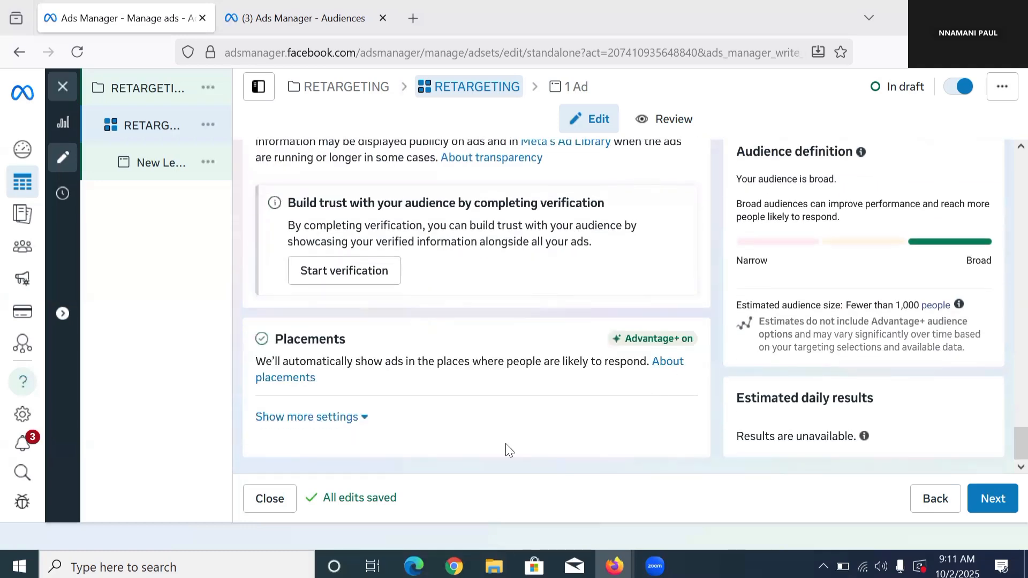
# Step: Inspect the ad set's additional placement settings, including the platforms the ads can run on
pyautogui.click(347, 419)
pyautogui.scroll(-3, 525, 421)
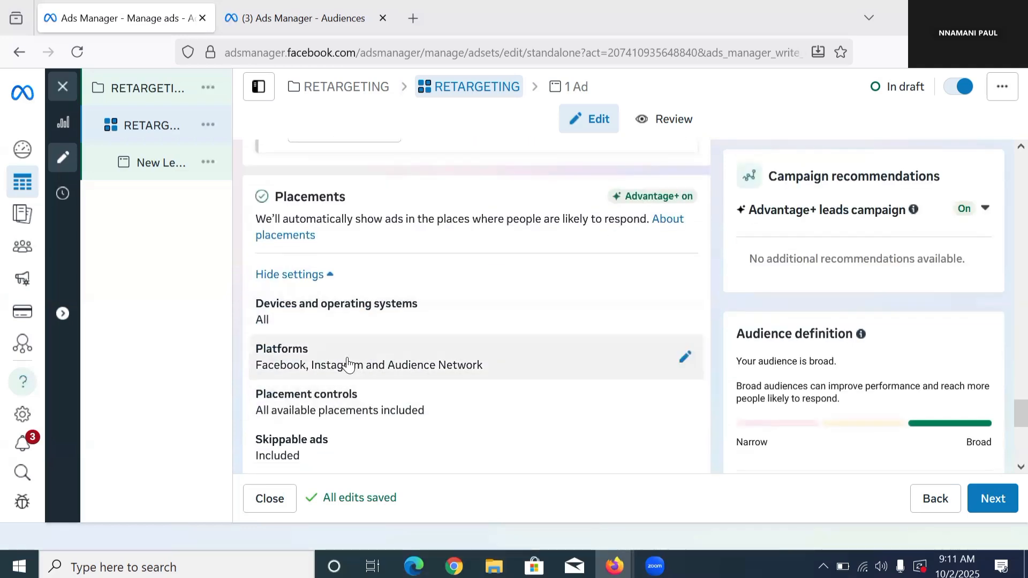
pyautogui.click(680, 361)
pyautogui.scroll(-3, 386, 410)
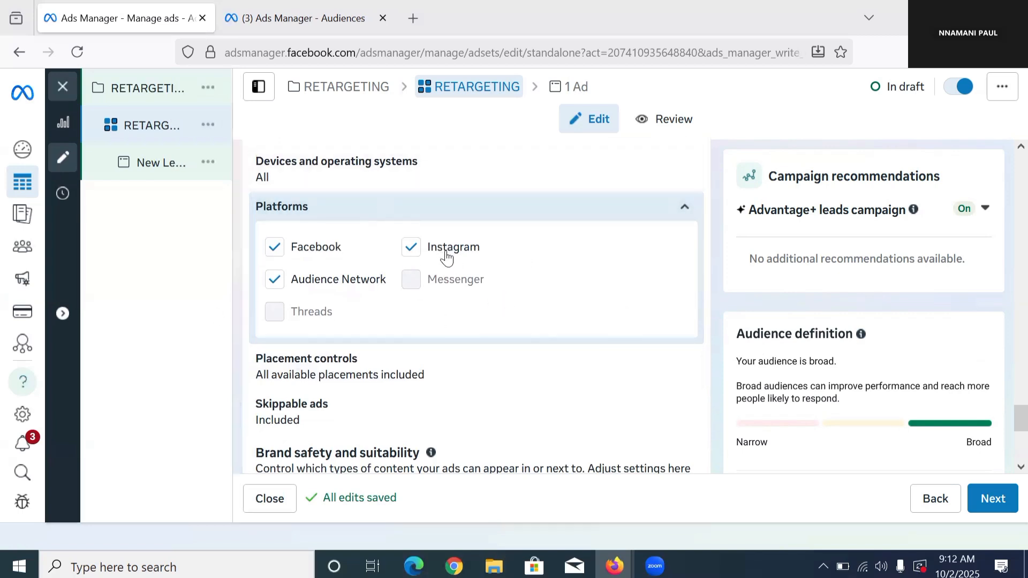
pyautogui.scroll(1, 403, 257)
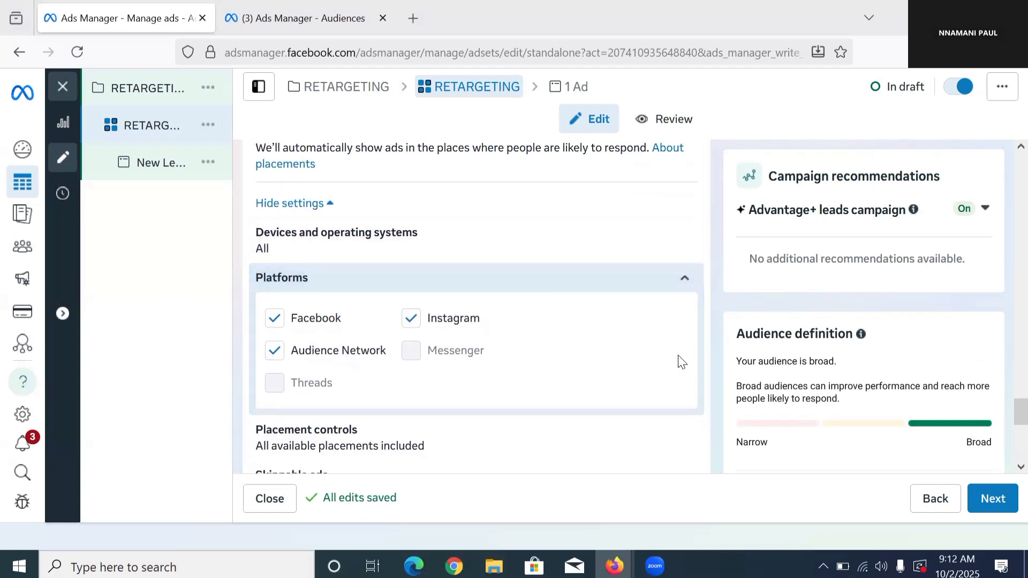
pyautogui.click(685, 279)
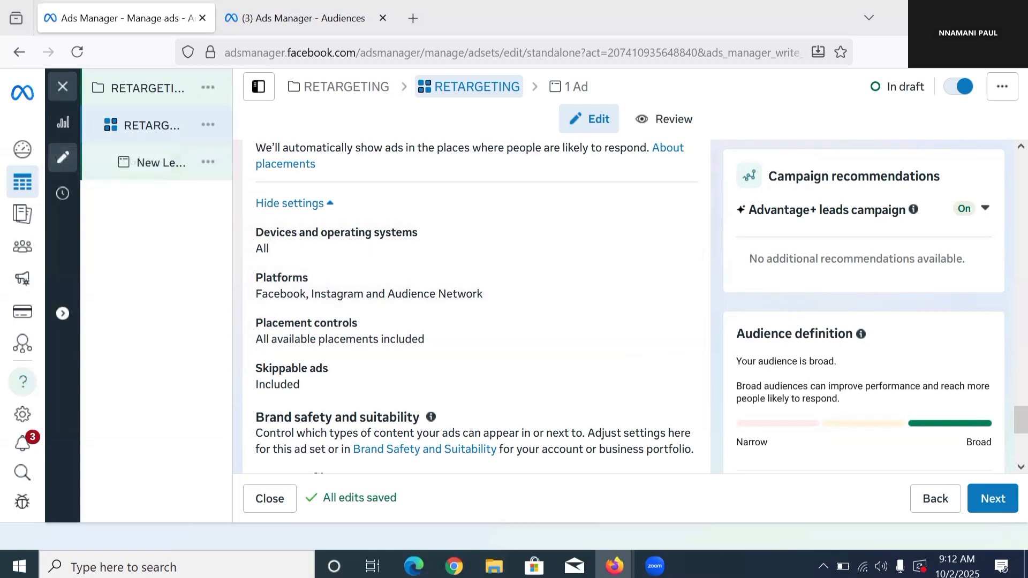
# Step: Proceed from the ad set to its ad and rename the ad RETARGETING AD
pyautogui.click(988, 503)
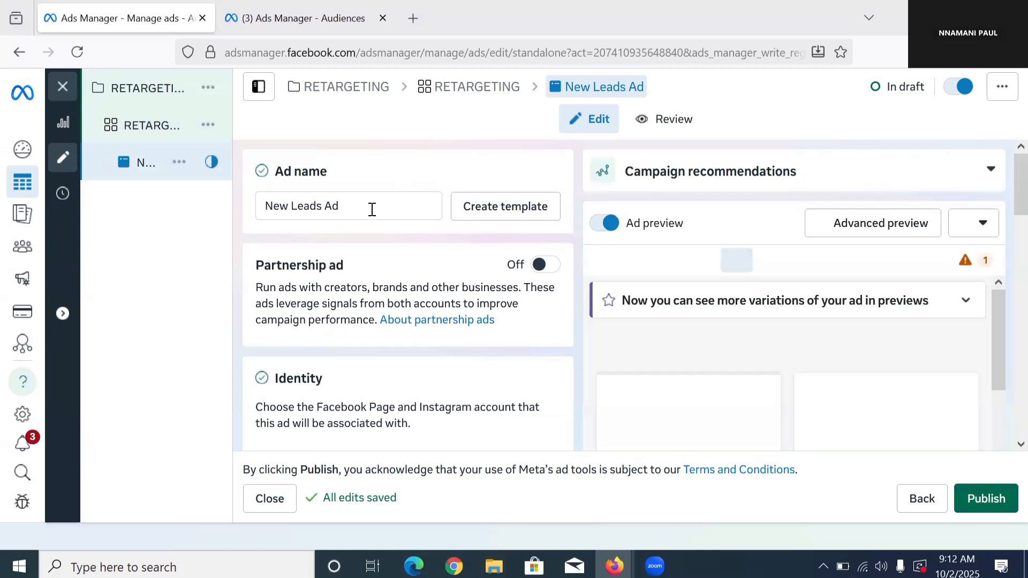
pyautogui.tripleClick(368, 210)
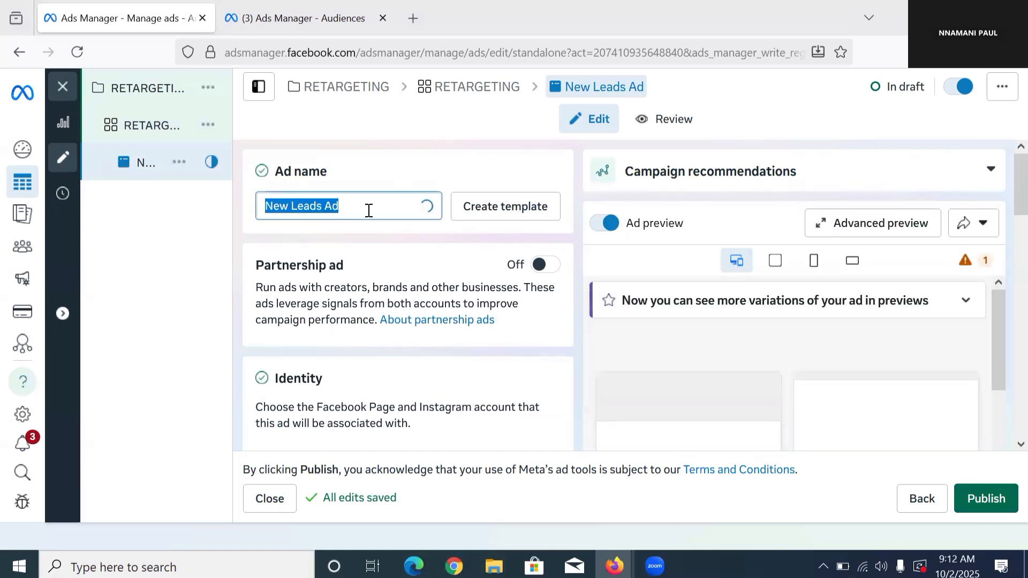
pyautogui.write('RE')
pyautogui.write('TA')
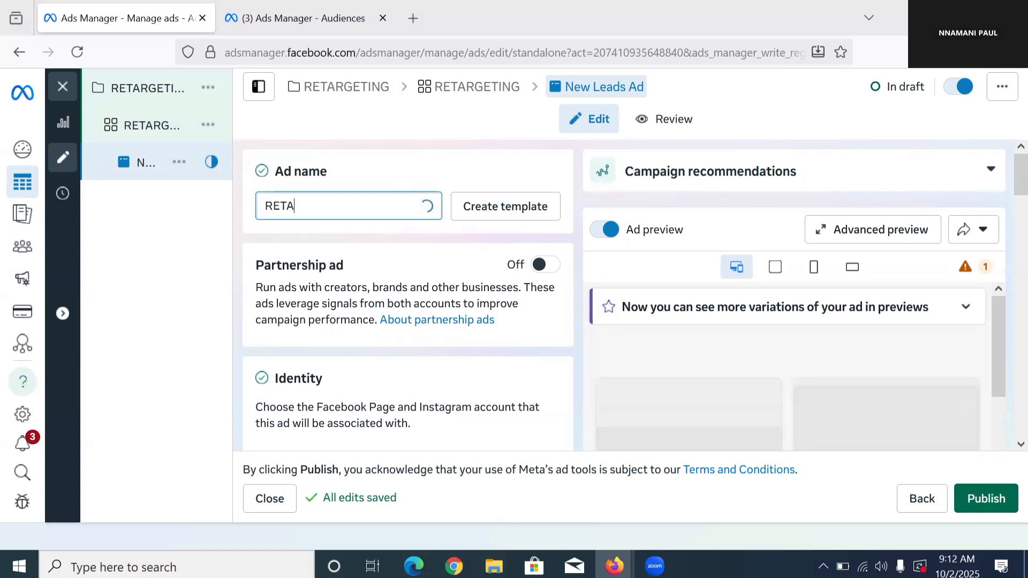
pyautogui.write('RGETING AD')
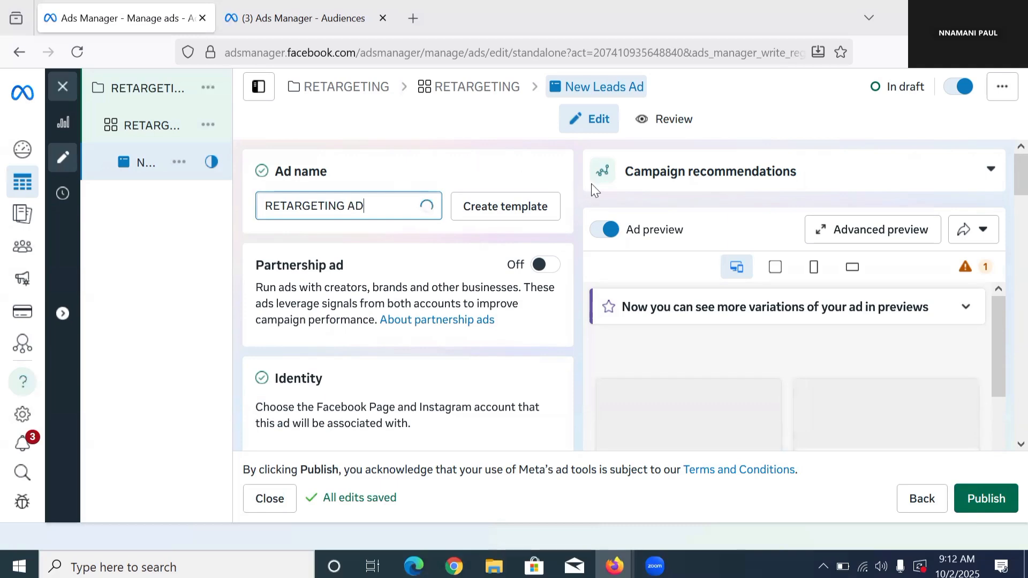
# Step: Look through the ad's identity, ad setup, instant form destination and quality filter sections
pyautogui.scroll(-5, 420, 263)
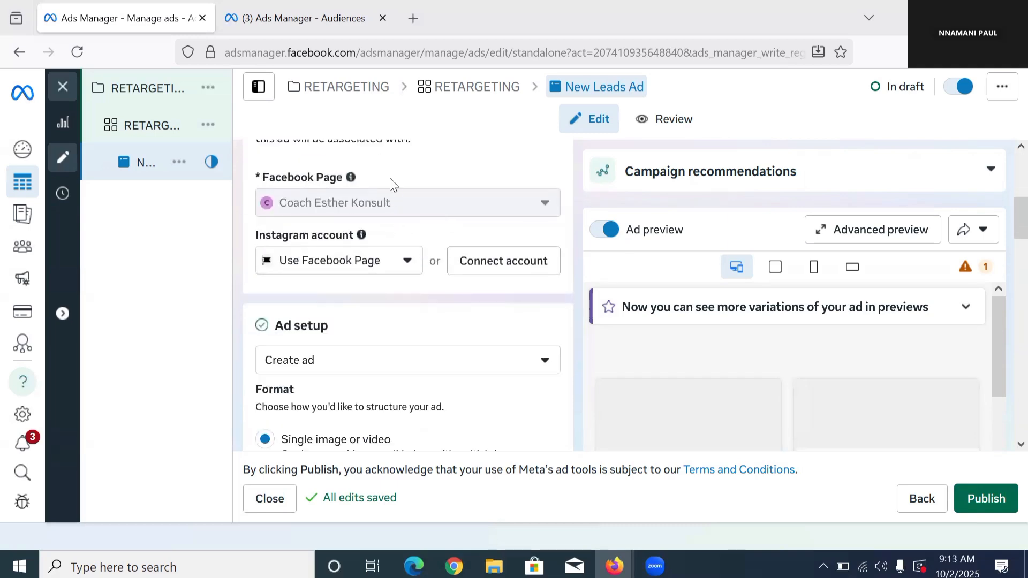
pyautogui.scroll(1, 432, 237)
pyautogui.scroll(-2, 432, 286)
pyautogui.scroll(-9, 433, 287)
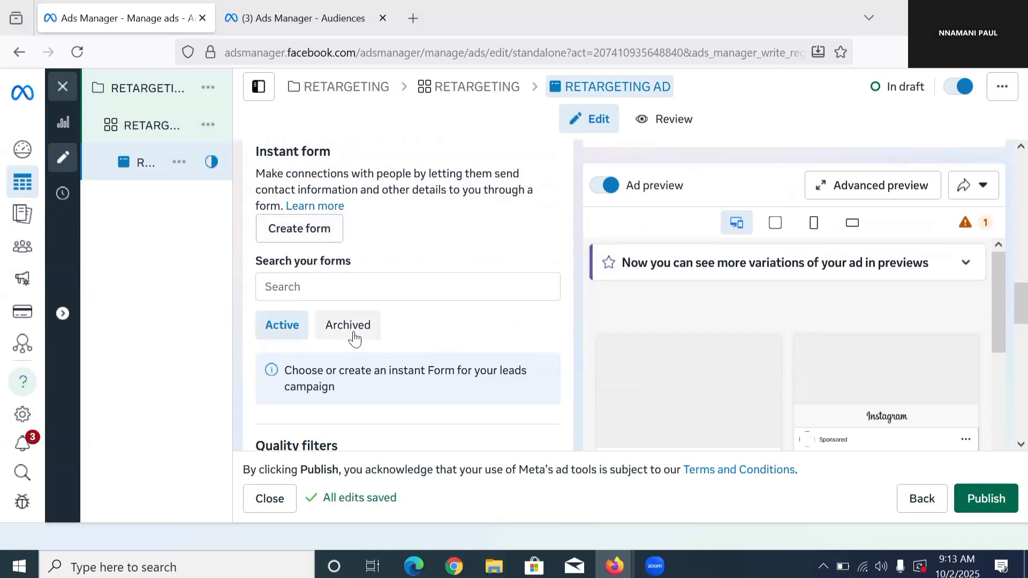
pyautogui.scroll(-3, 356, 300)
pyautogui.scroll(4, 359, 277)
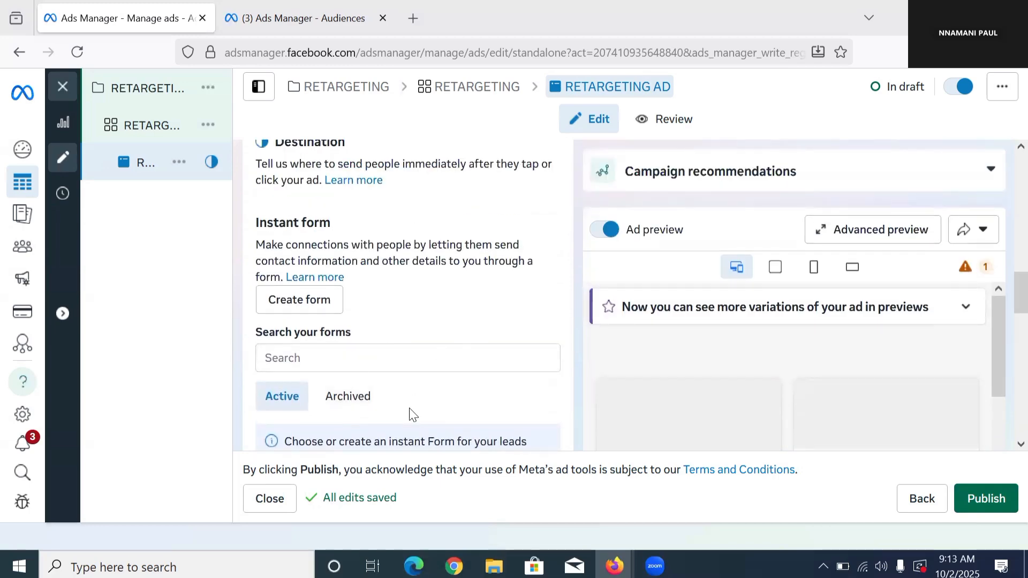
pyautogui.scroll(-4, 373, 316)
pyautogui.scroll(3, 393, 250)
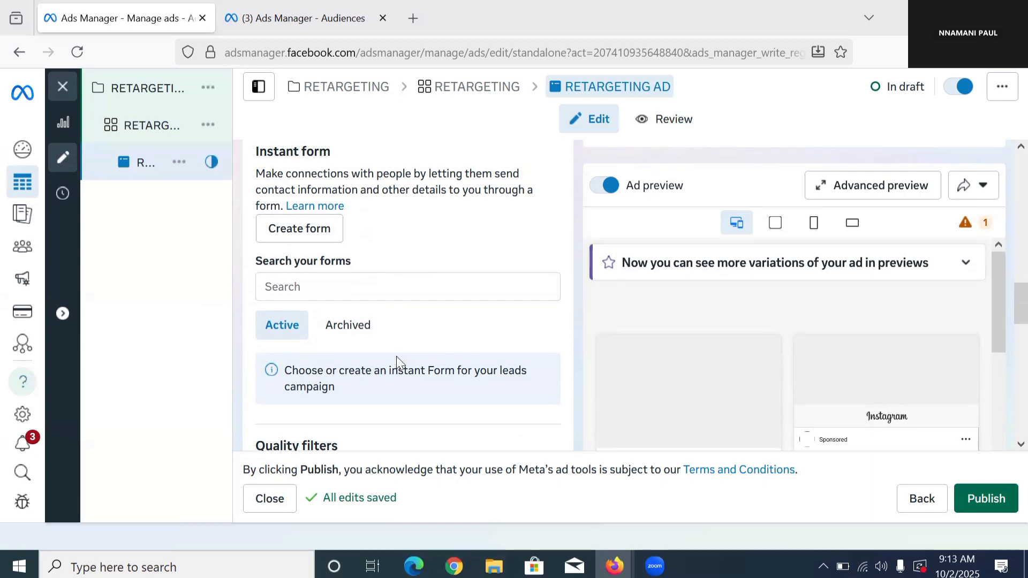
pyautogui.scroll(-5, 403, 305)
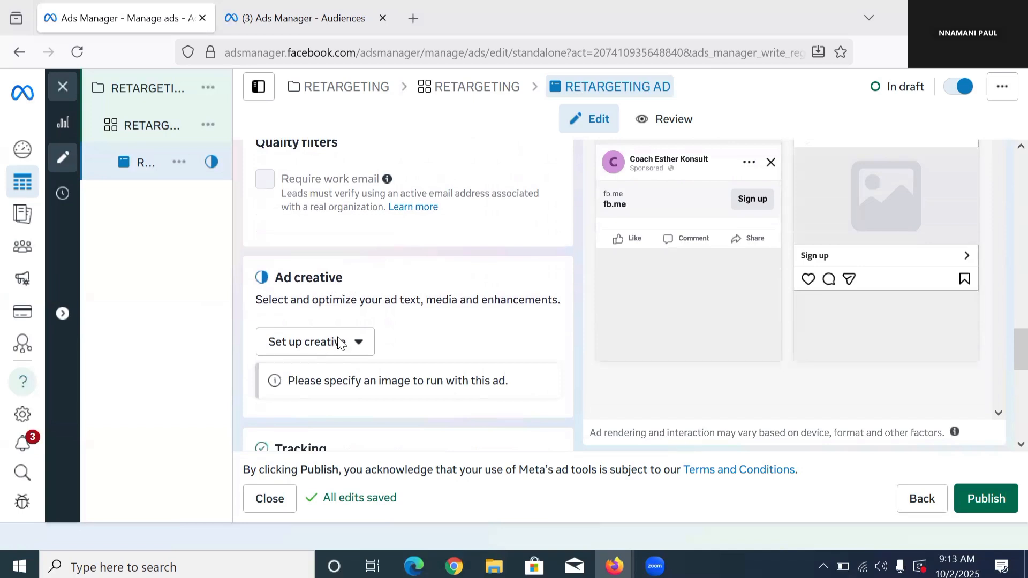
# Step: Set up an image ad creative with the first untitled 1080 × 1920 account image and accept its crop
pyautogui.scroll(-1, 338, 346)
pyautogui.moveTo(336, 346); pyautogui.dragTo(330, 345)
pyautogui.click(311, 311)
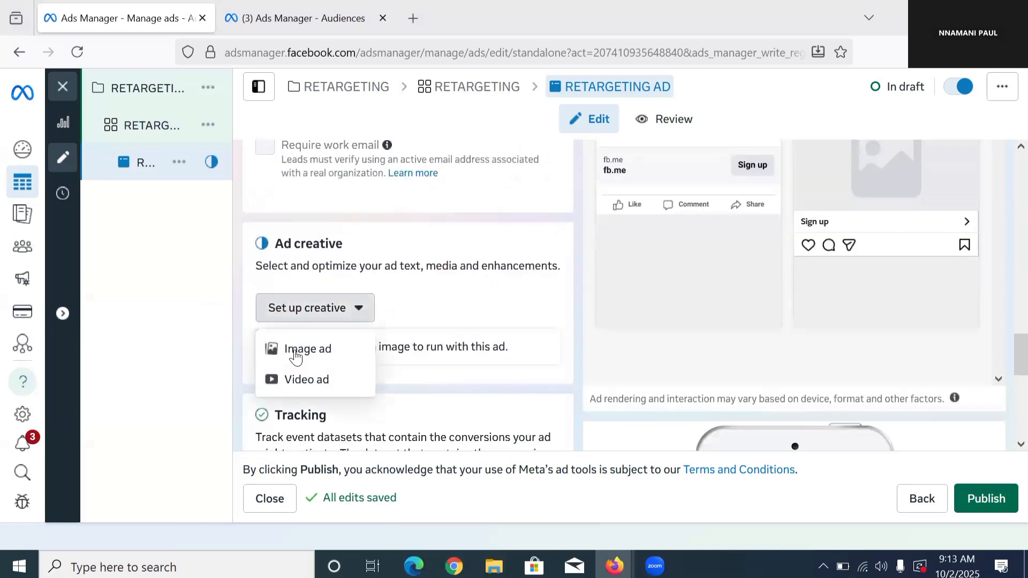
pyautogui.click(327, 358)
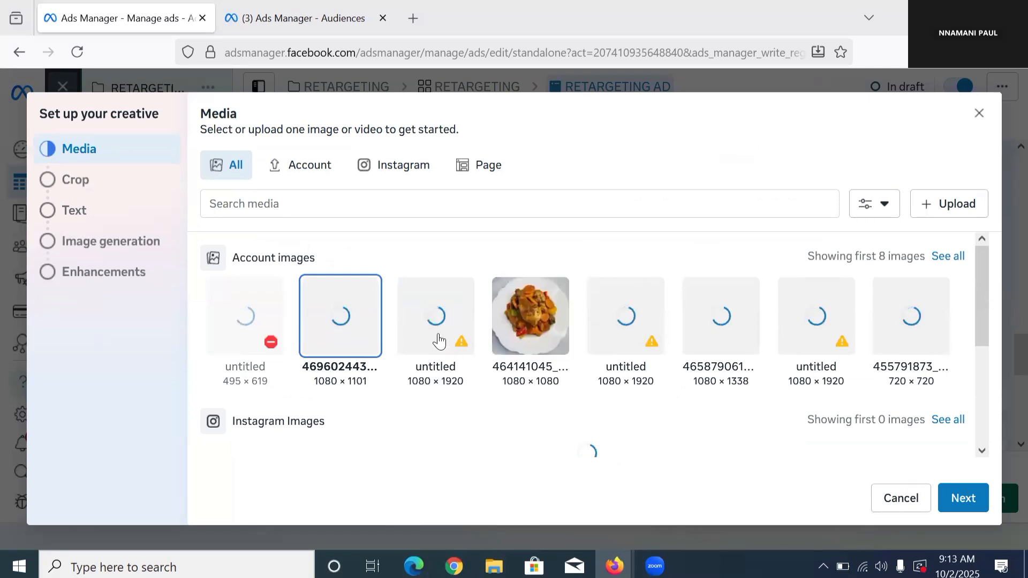
pyautogui.moveTo(545, 325)
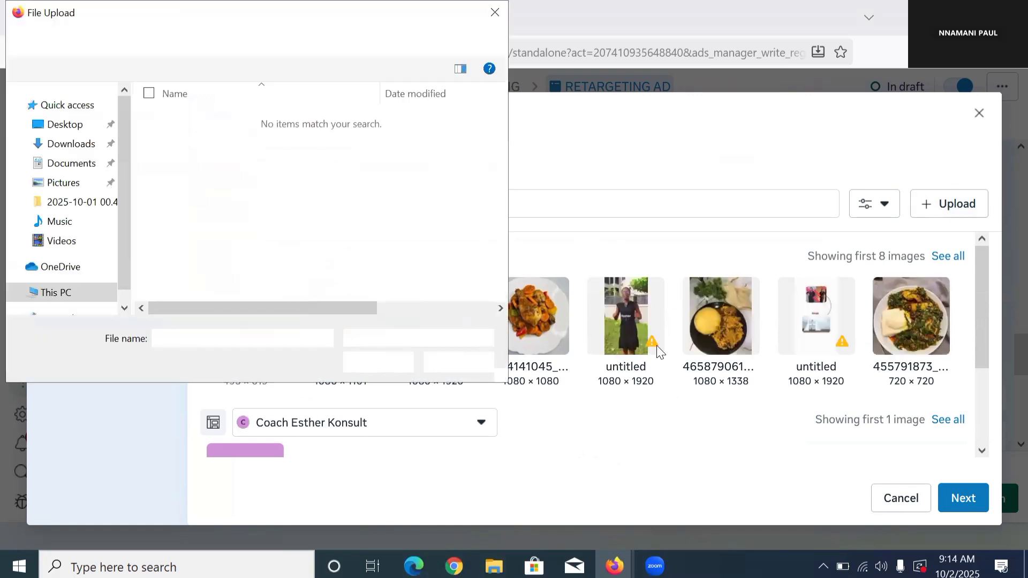
pyautogui.click(502, 13)
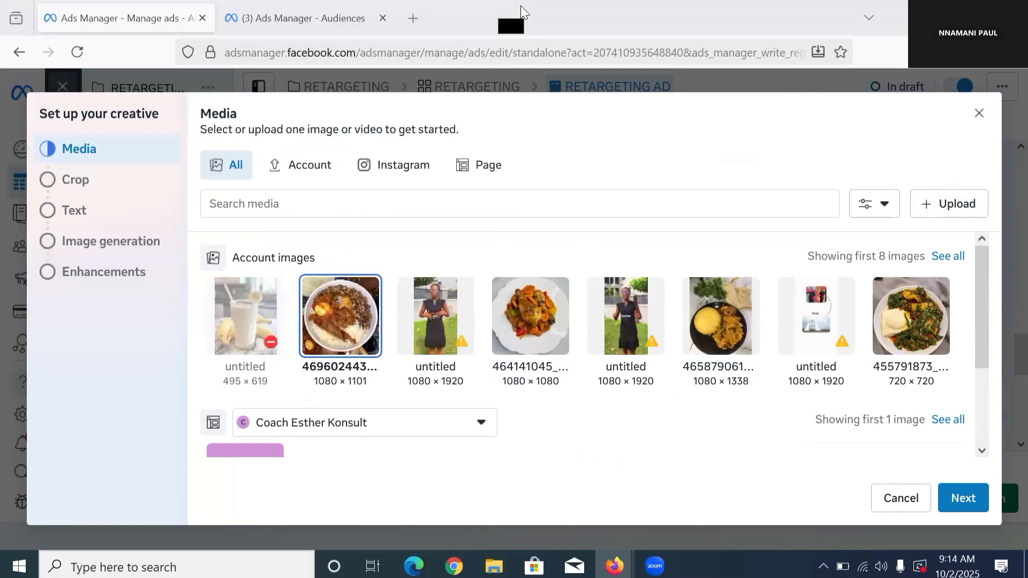
pyautogui.click(426, 329)
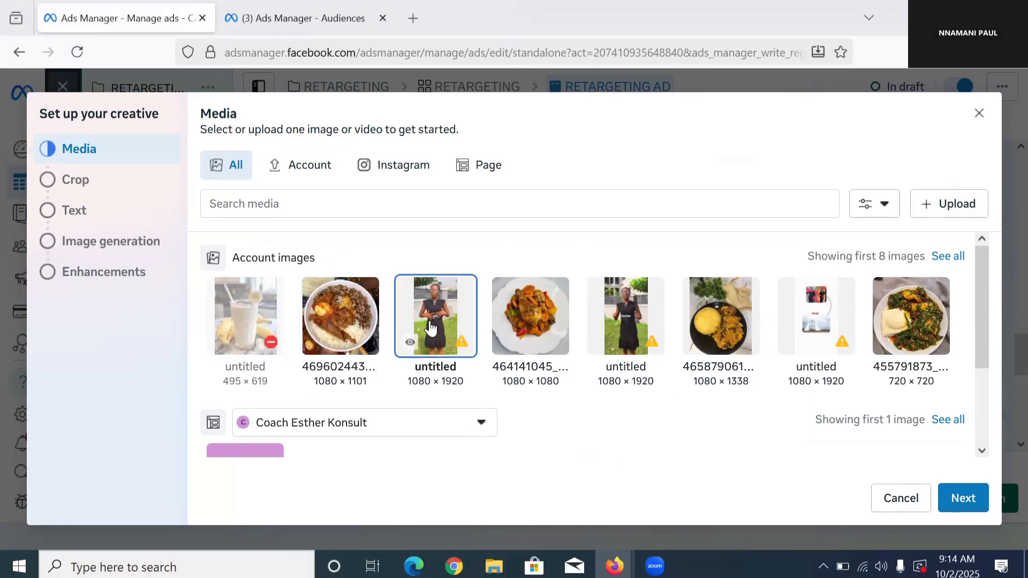
pyautogui.click(973, 508)
pyautogui.click(973, 503)
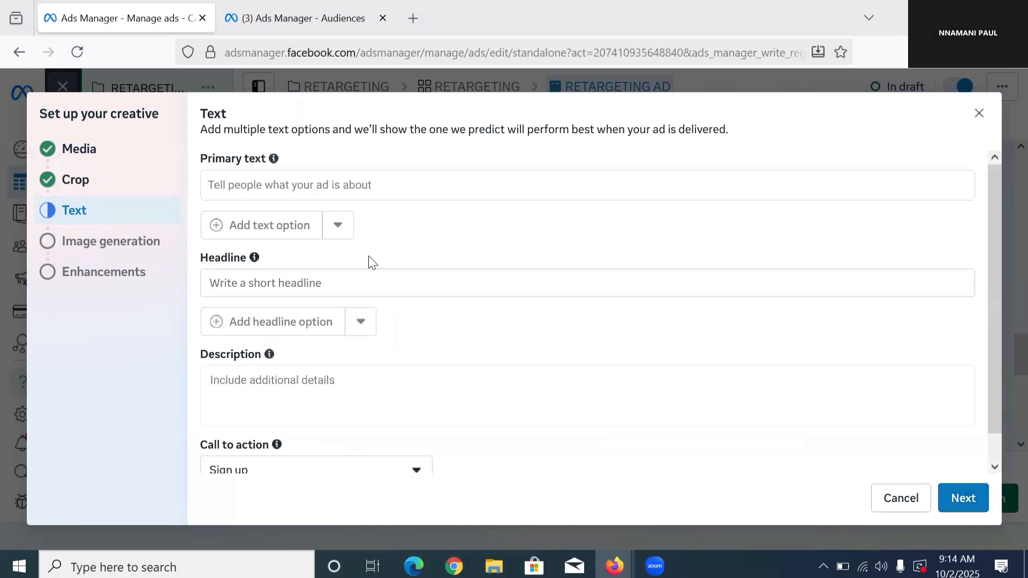
# Step: Write the primary text "Hey I noticed you checkout out my website but did bot opt in for my training"
pyautogui.click(289, 187)
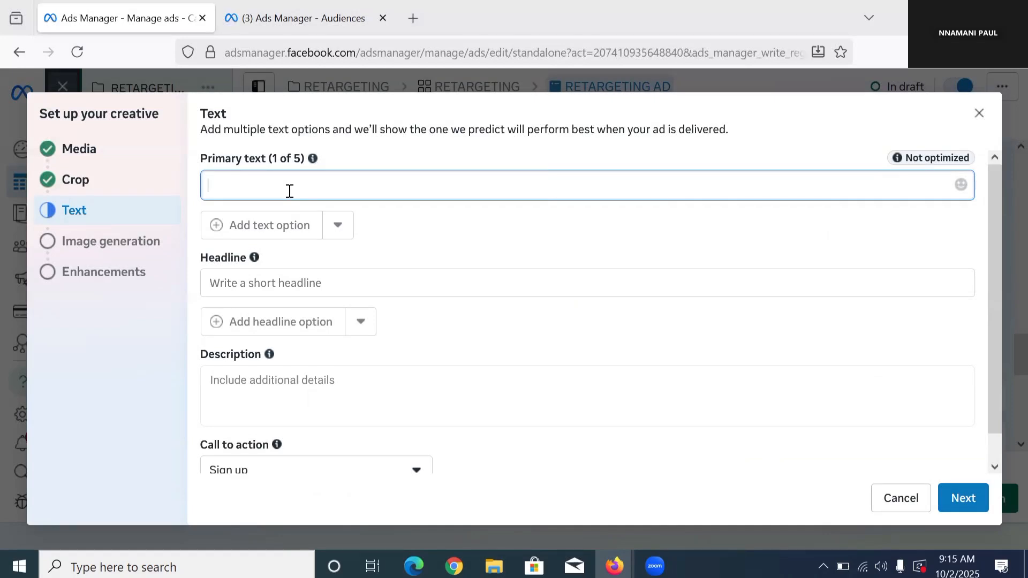
pyautogui.write('H')
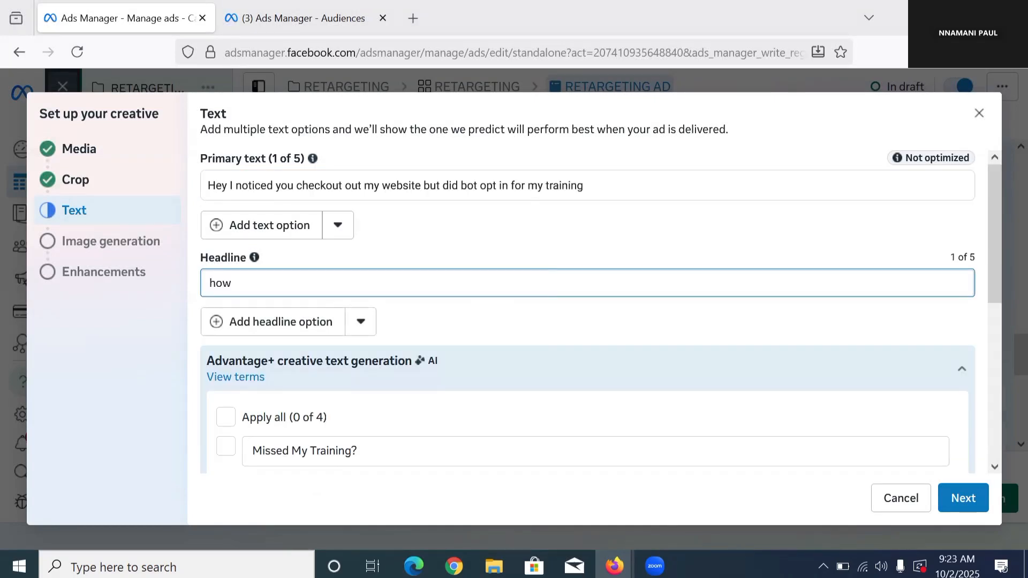
# Step: Write a headline telling how a customer, given by first name, sold 38 clothes in 13 days
pyautogui.write('Agatha sold 38 cloth')
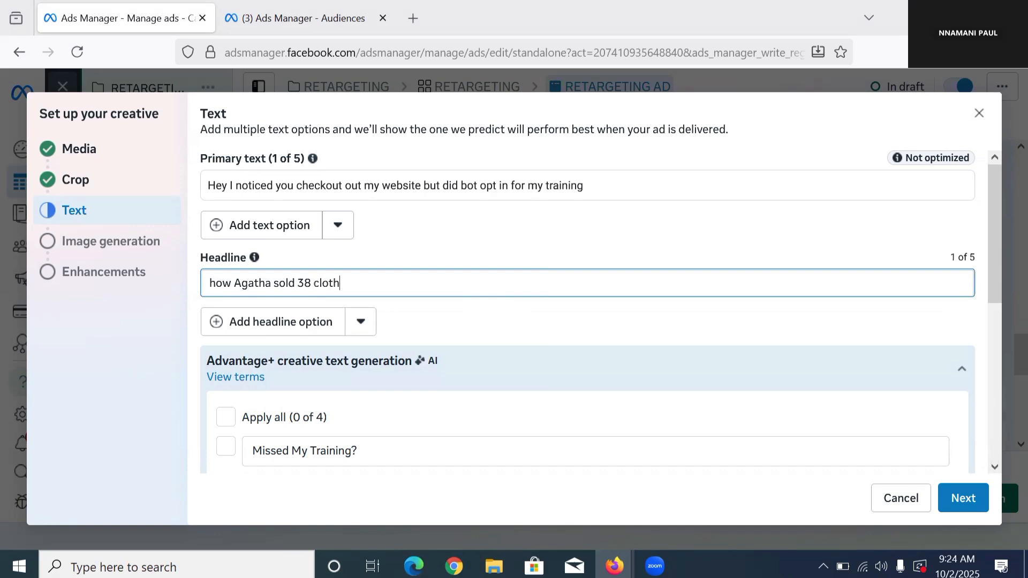
pyautogui.write('es in 13 s')
pyautogui.press('BackSpace')
pyautogui.write('days')
# Step: Choose Sign up as the call to action, leave the description empty and complete the ad text stage
pyautogui.scroll(-4, 394, 257)
pyautogui.scroll(-2, 375, 327)
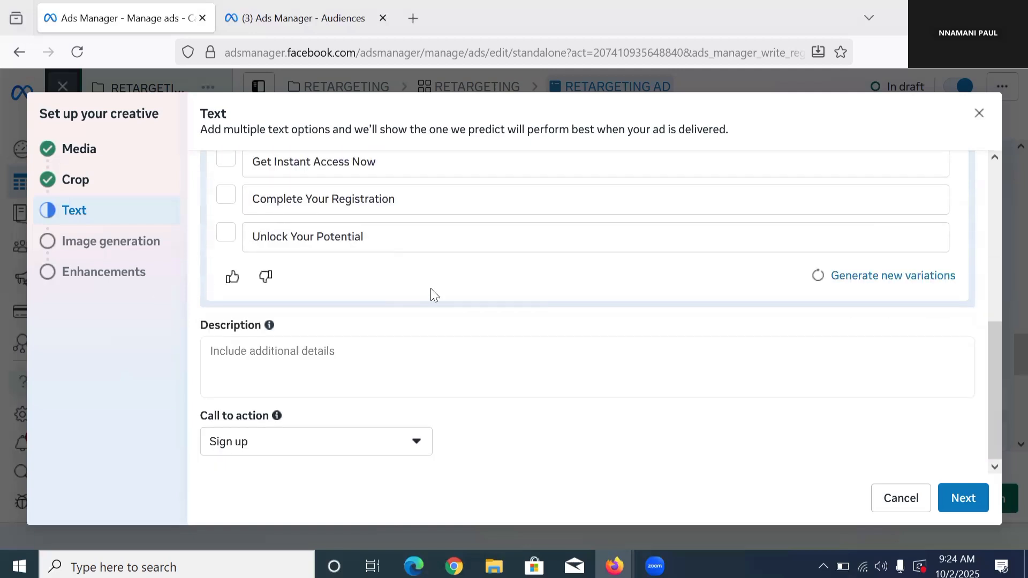
pyautogui.click(341, 443)
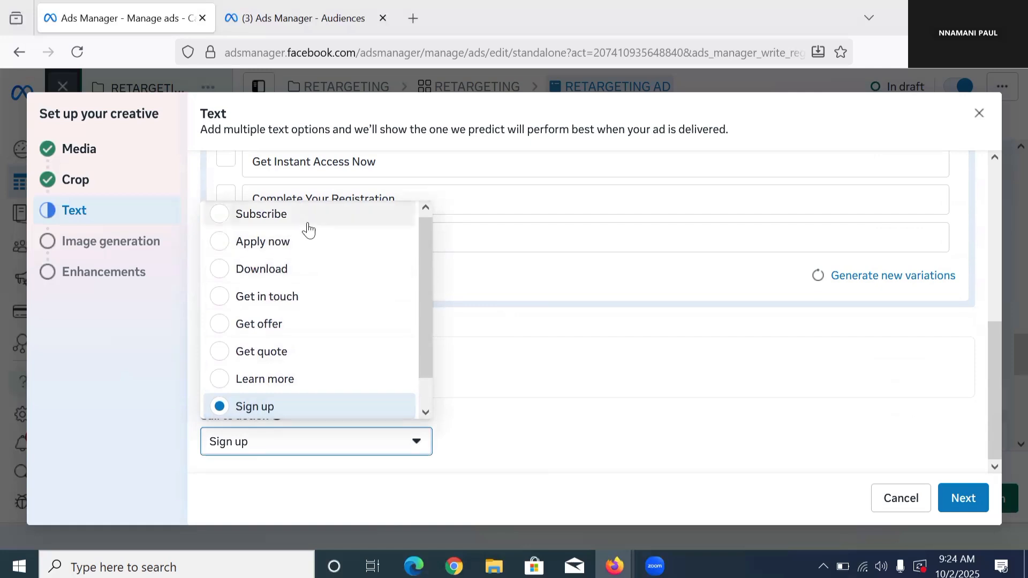
pyautogui.click(355, 409)
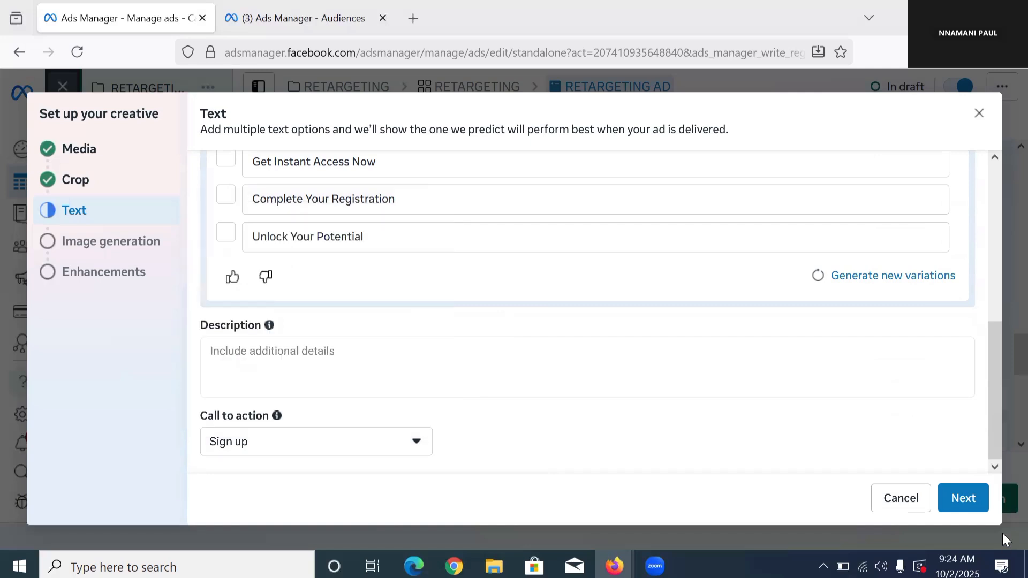
pyautogui.click(962, 498)
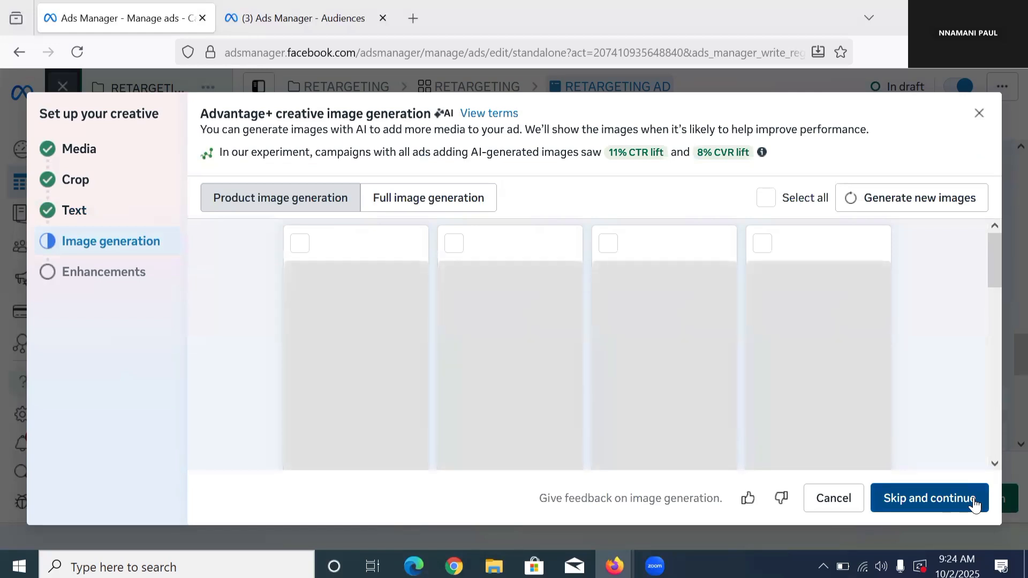
# Step: Skip AI image generation, keep the default Advantage+ creative enhancements and publish the RETARGETING AD
pyautogui.click(972, 504)
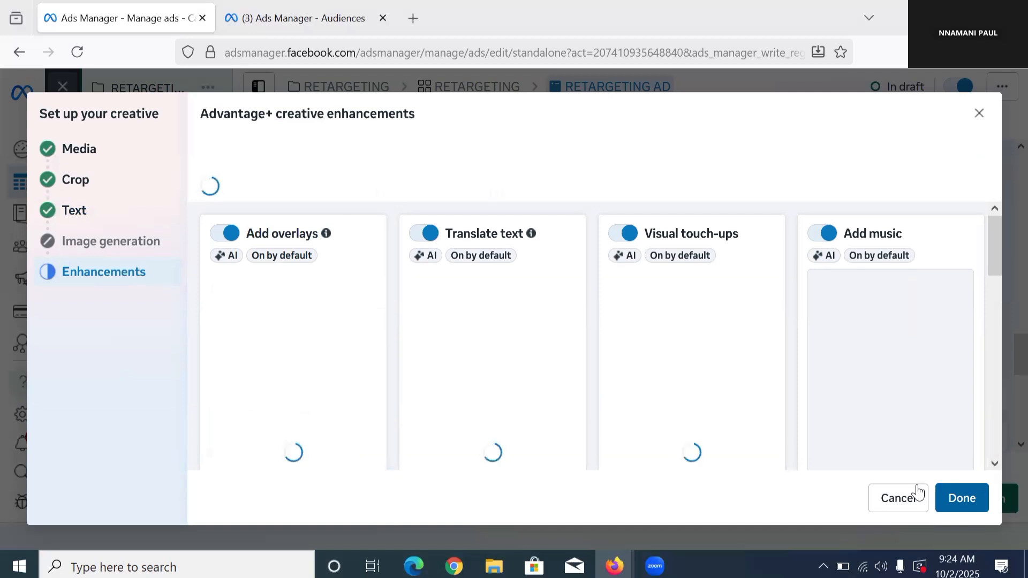
pyautogui.click(957, 501)
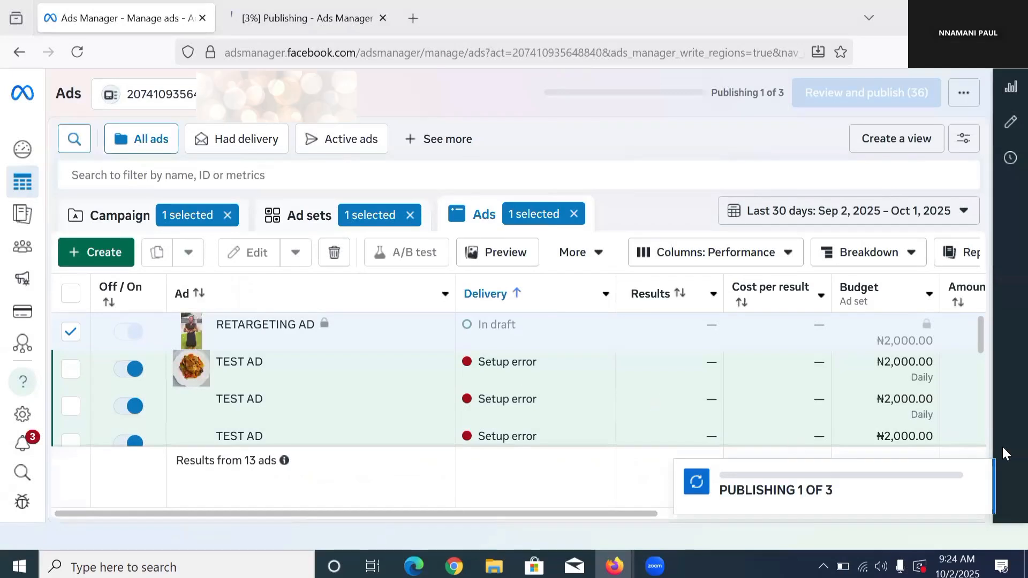
pyautogui.scroll(-5, 722, 432)
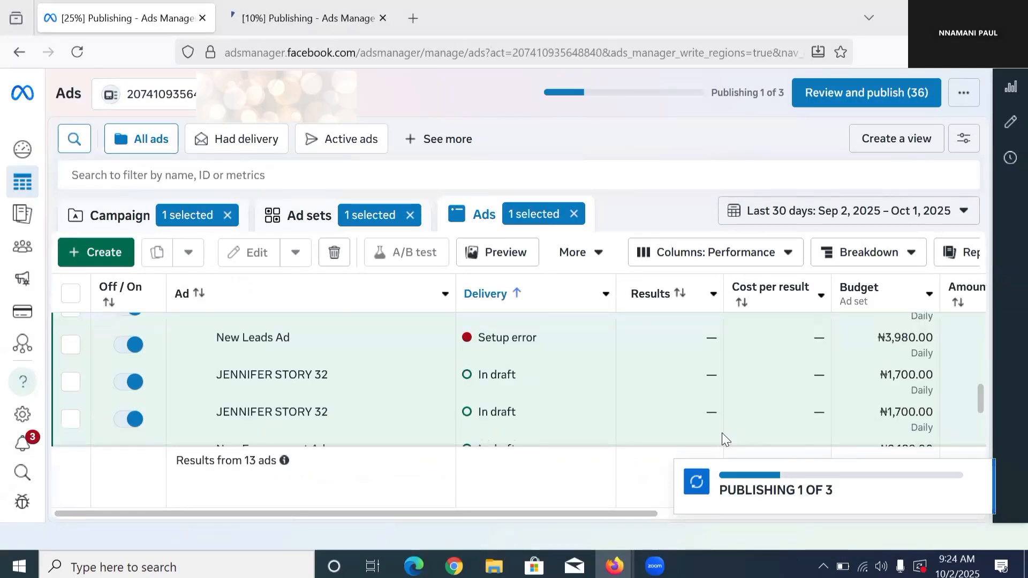